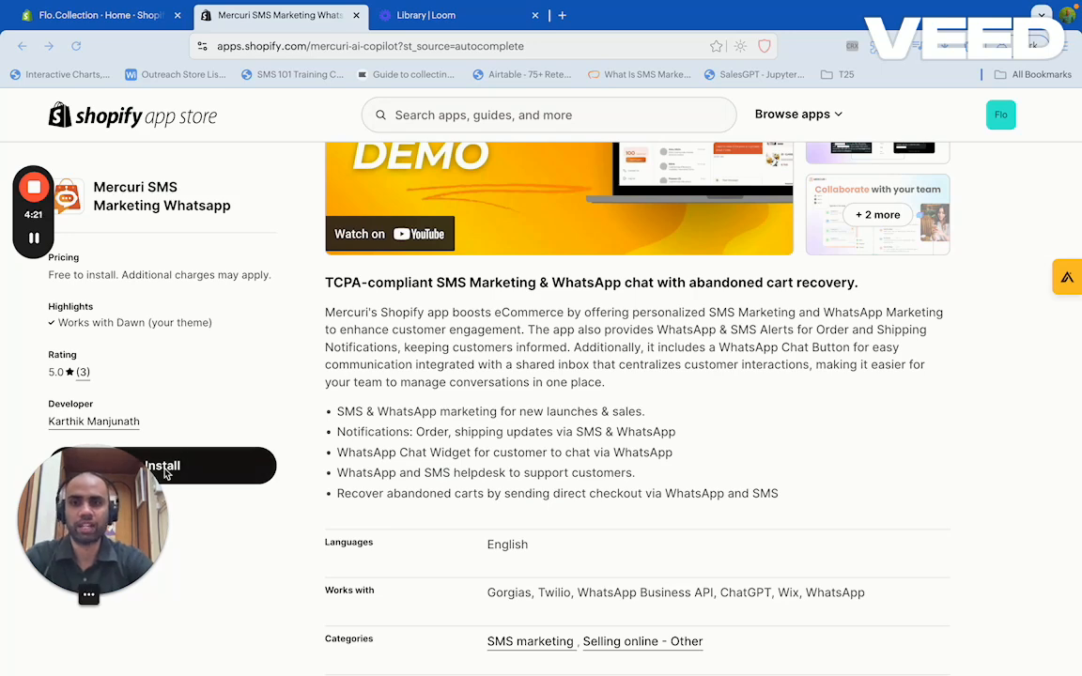
Install the Mercuri AI Copilot app on the Shopify store and approve its data access
click(179, 469)
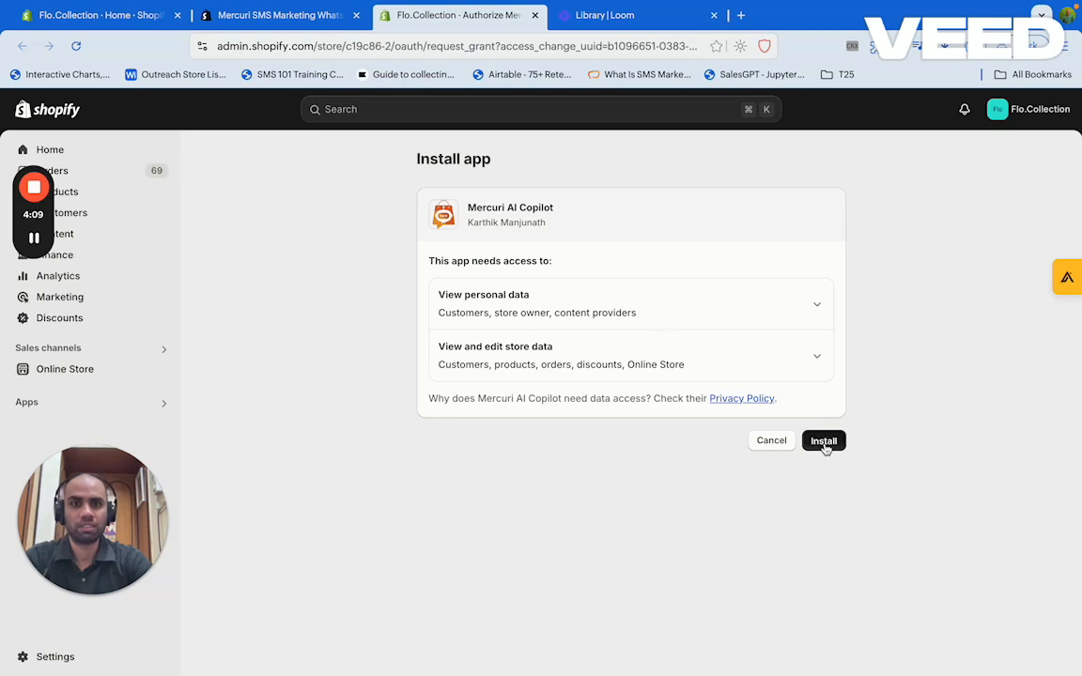
click(823, 442)
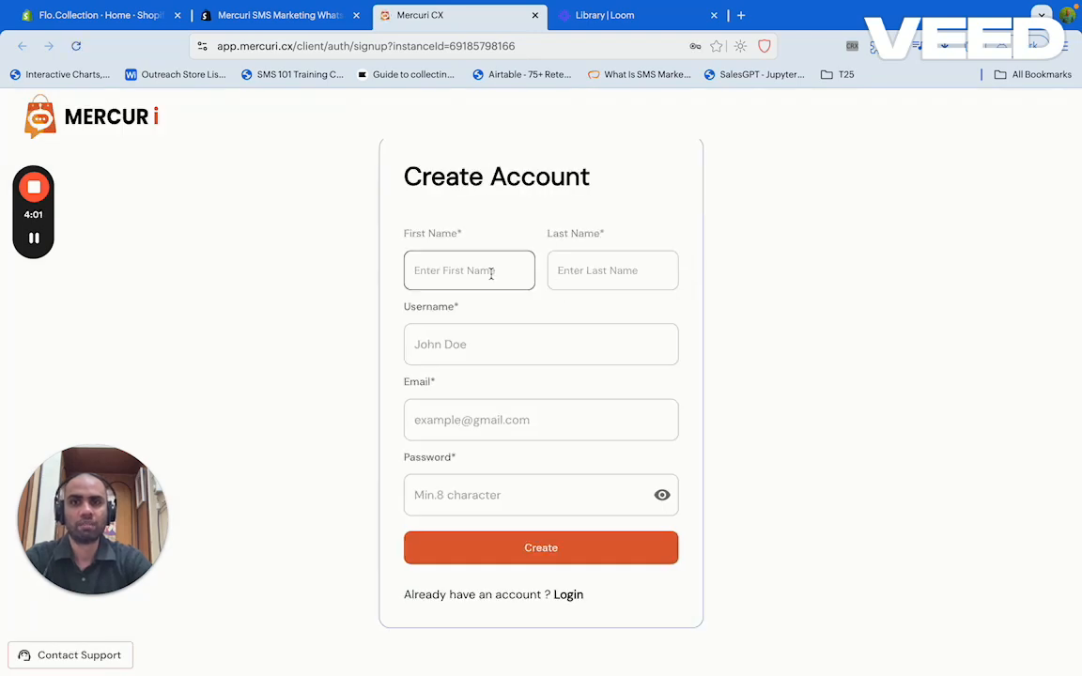
Fill in the first and last name, a username, and a Gmail address built from that username
click(491, 273)
click(479, 315)
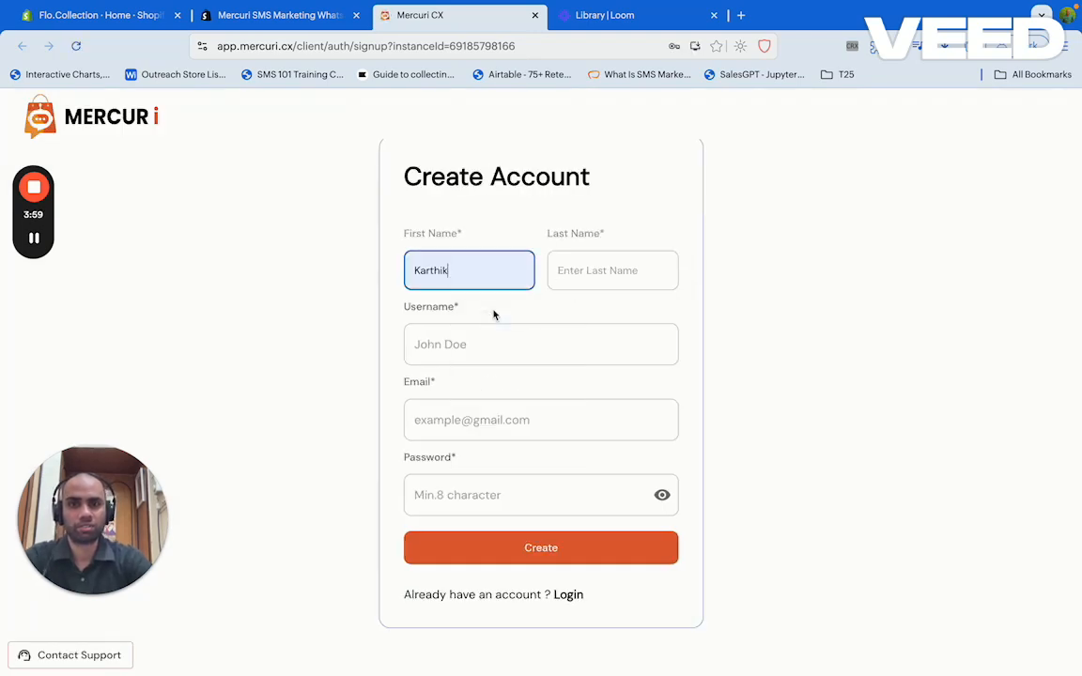
click(560, 270)
click(610, 313)
click(542, 341)
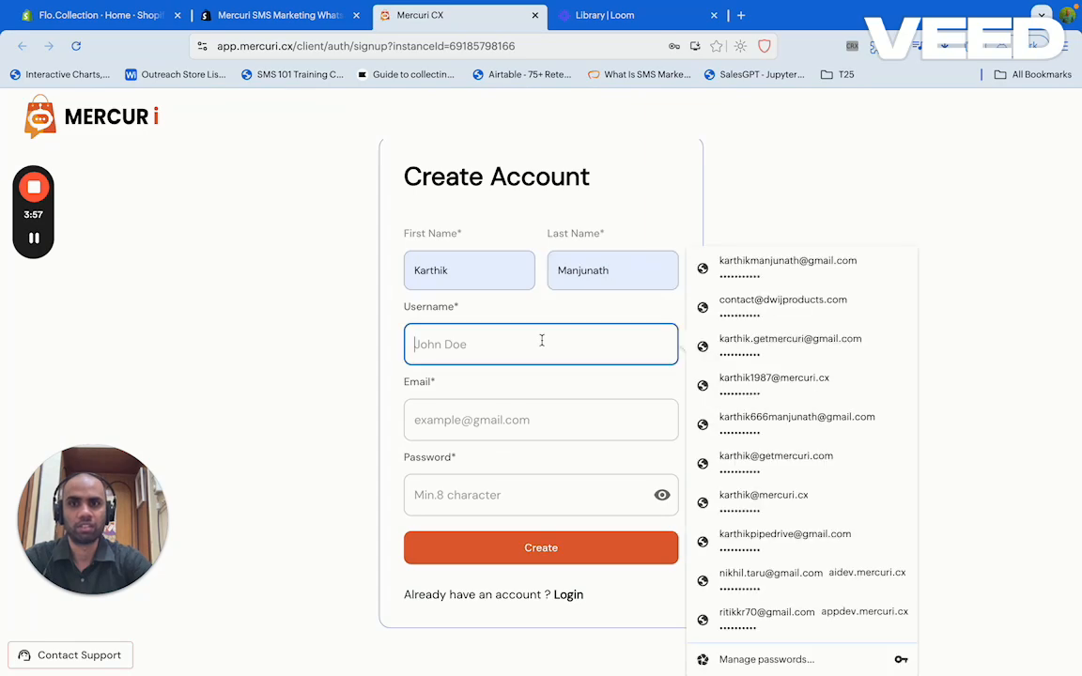
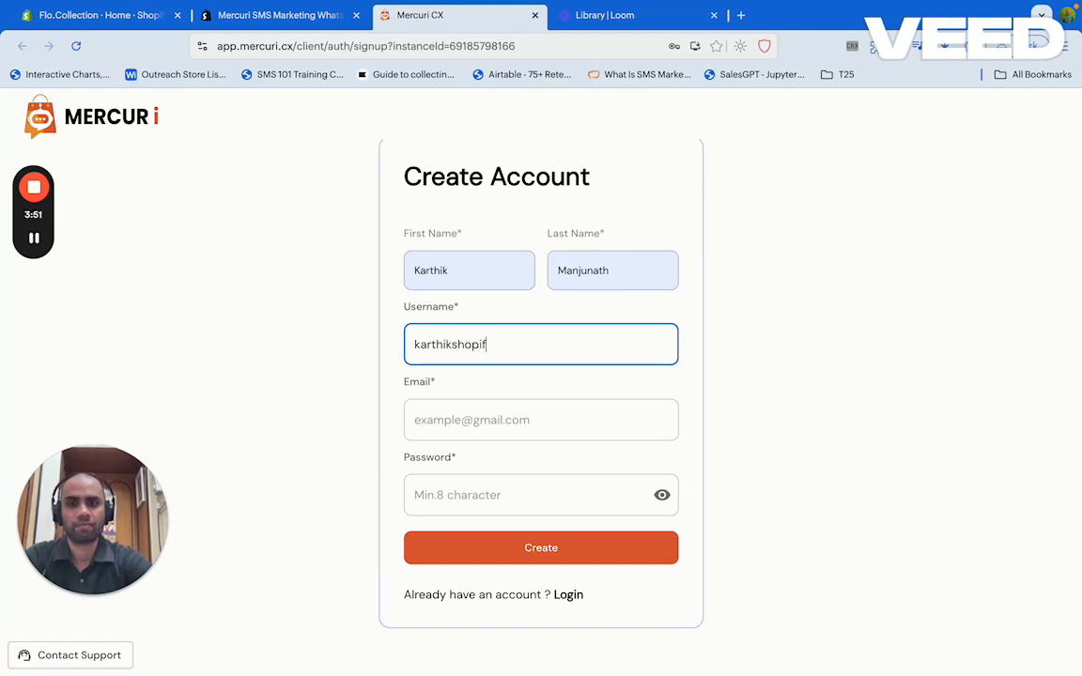
key(ctrl+a)
key(ctrl+c)
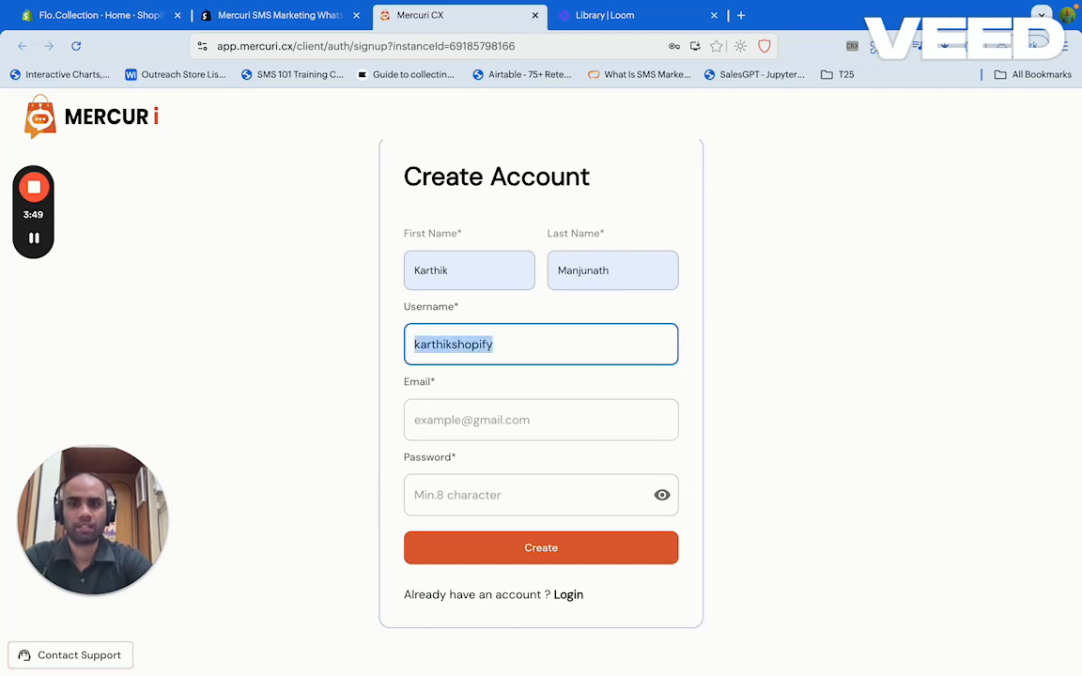
click(534, 417)
key(ctrl+v)
text(@gma)
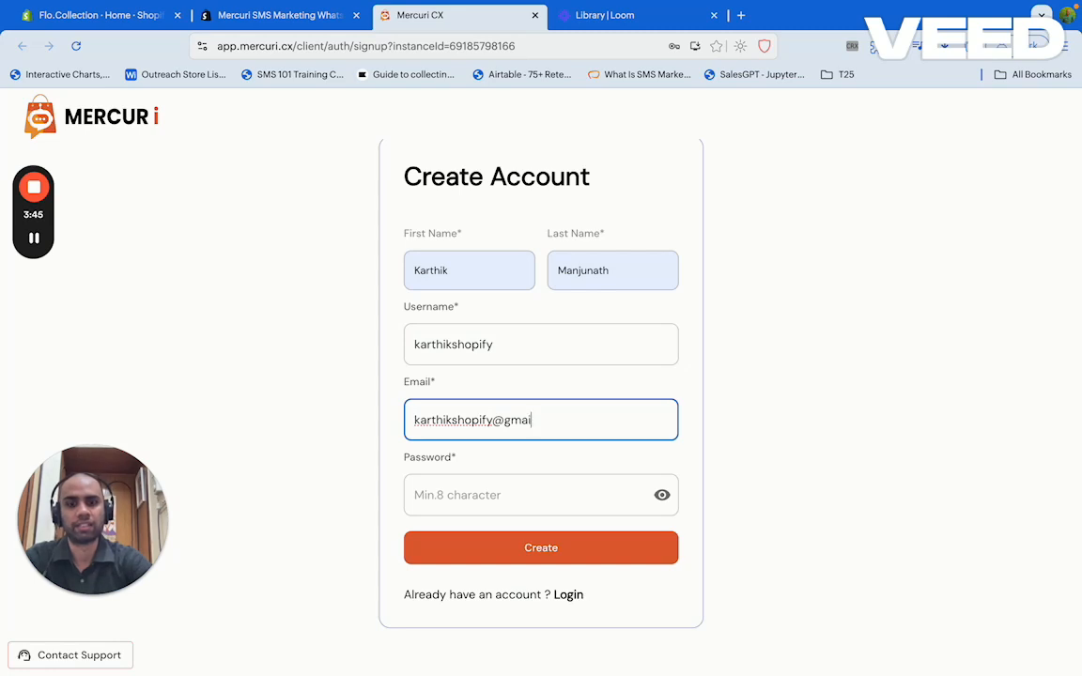
text(il.com)
Enter the account password and submit the Create Account form, retrying once
key(Tab)
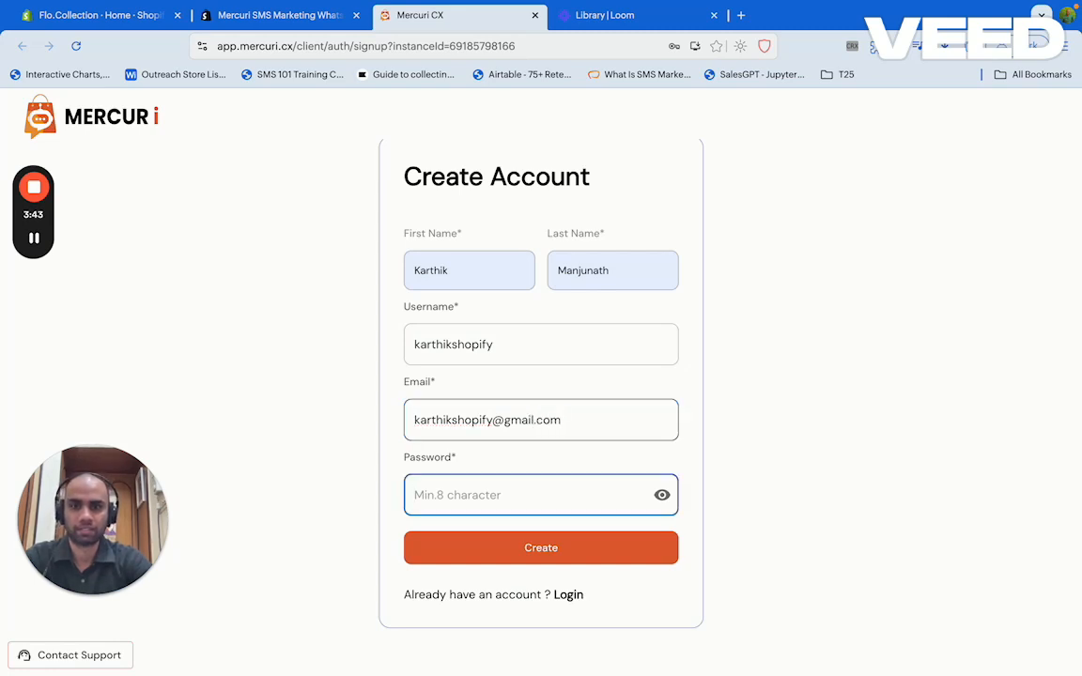
text(k•••••)
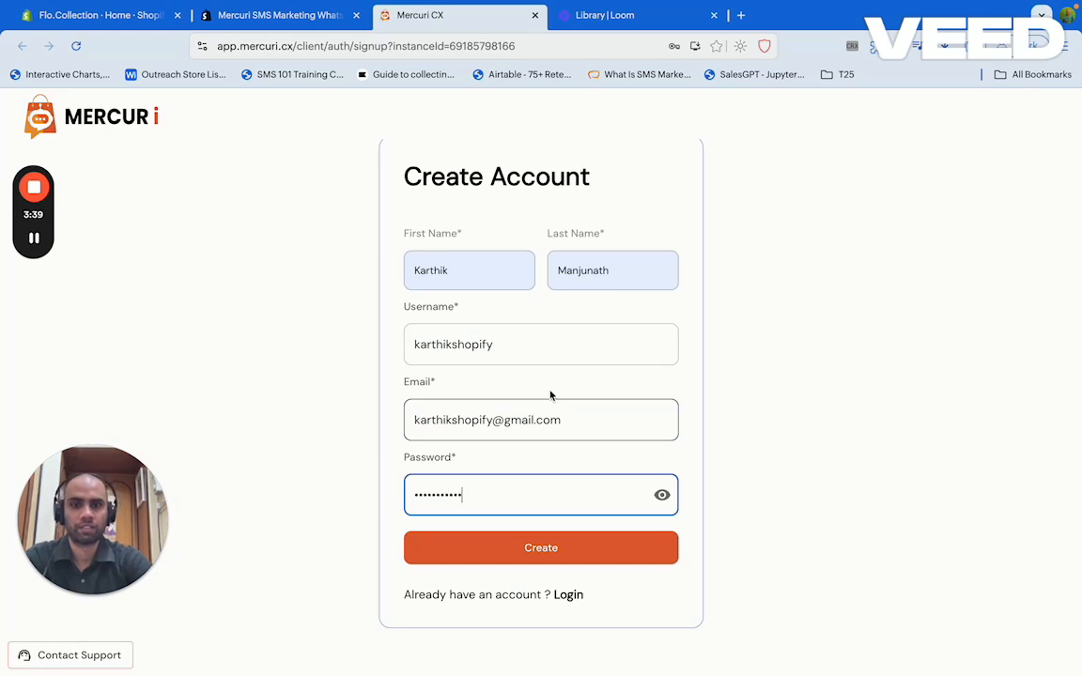
click(572, 553)
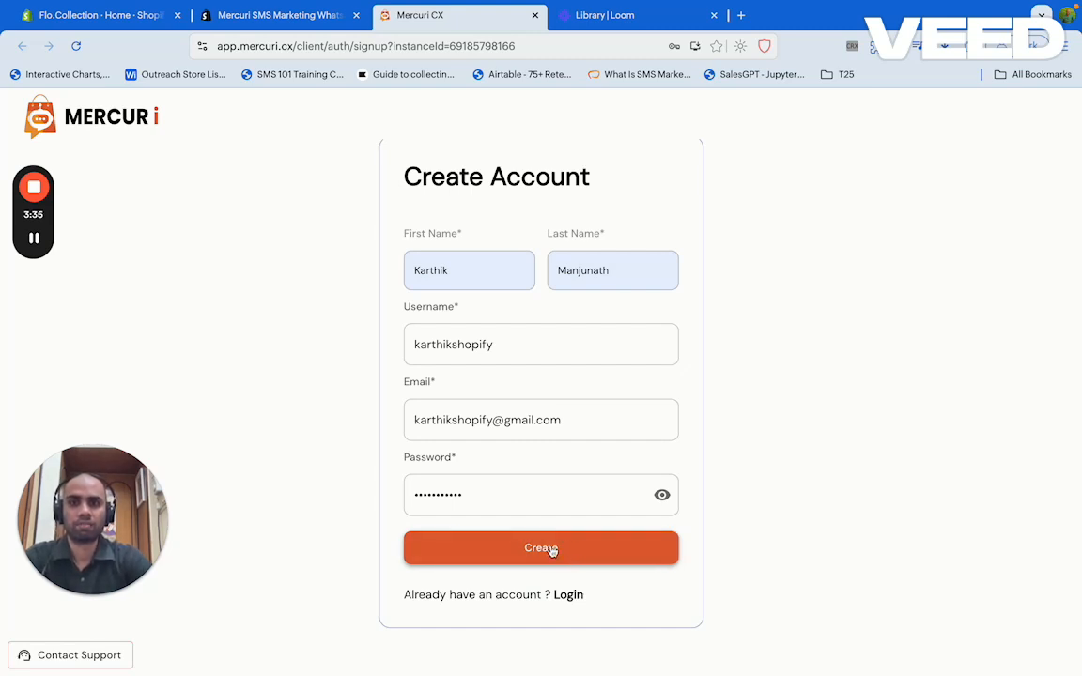
click(539, 553)
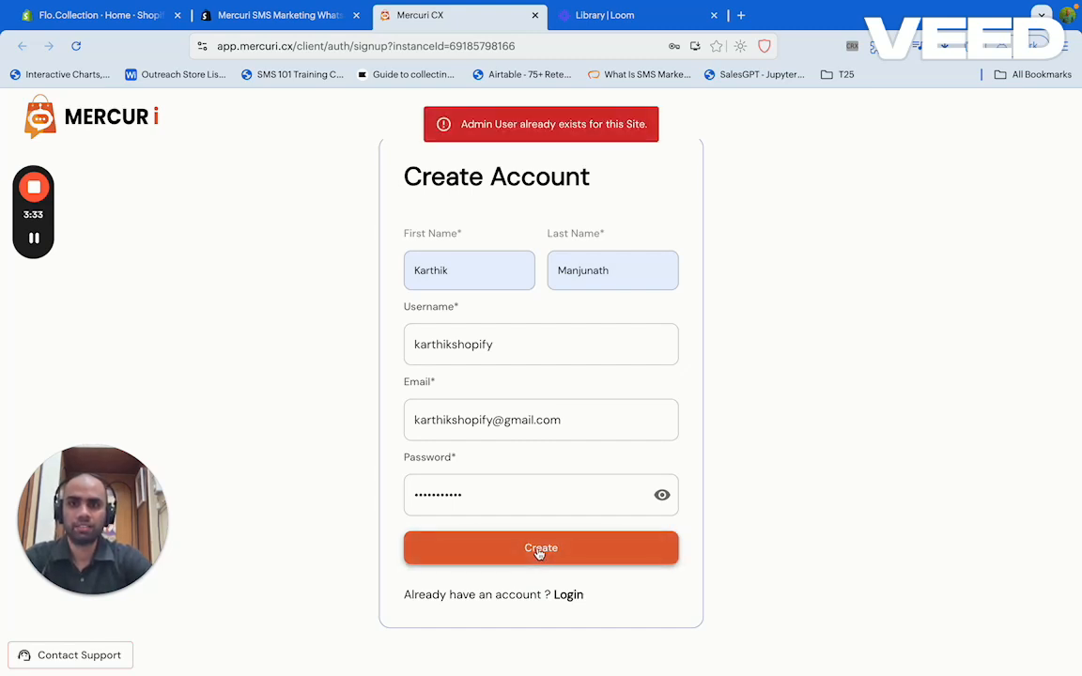
click(660, 279)
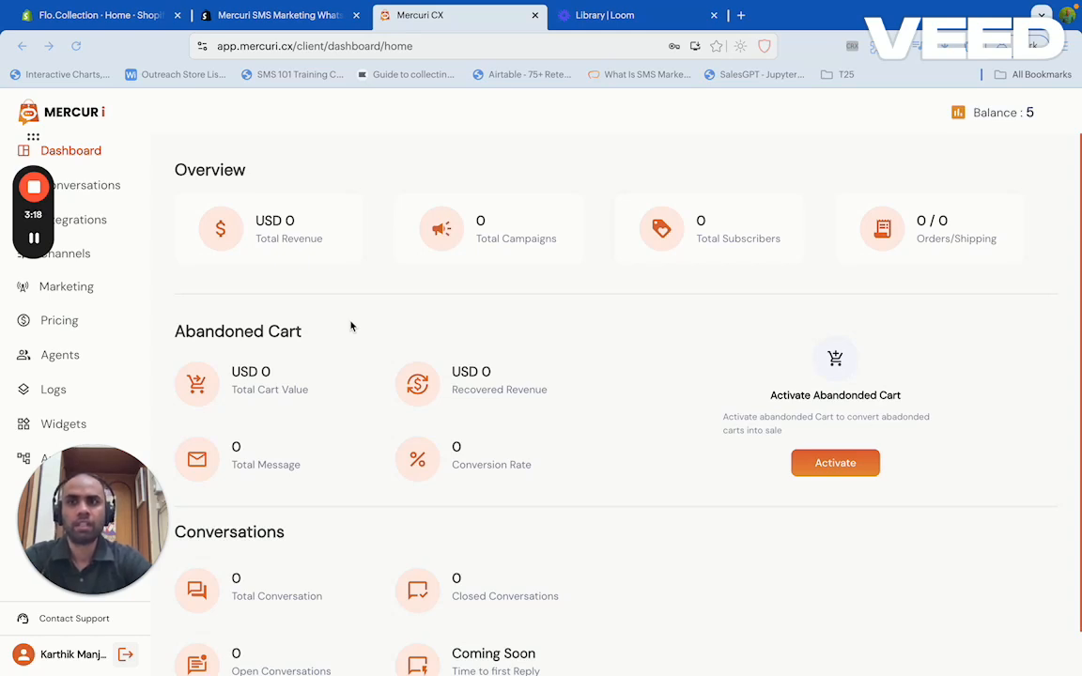
Open the WhatsApp channel to see the order_confirmation and shipping_confirmation templates
click(80, 254)
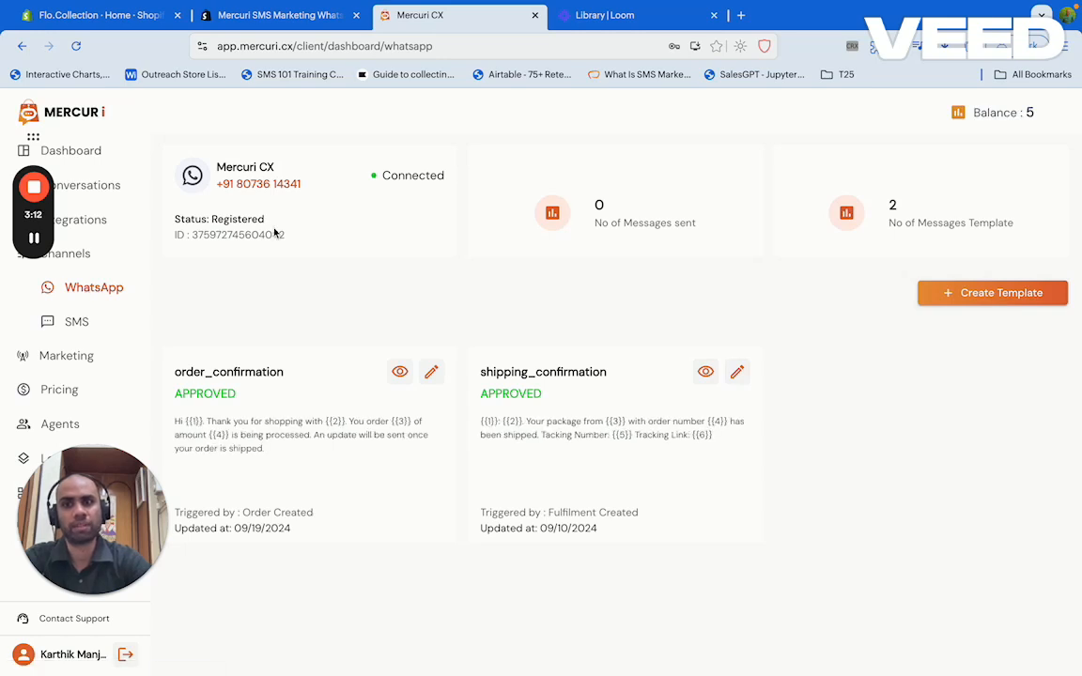
click(75, 326)
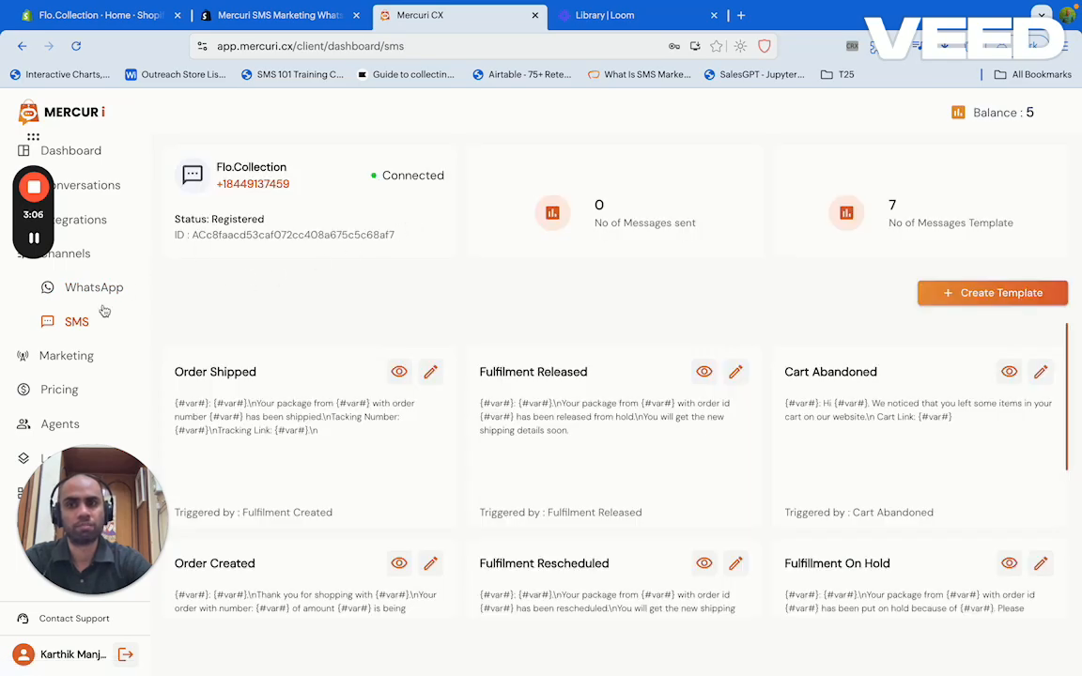
click(33, 240)
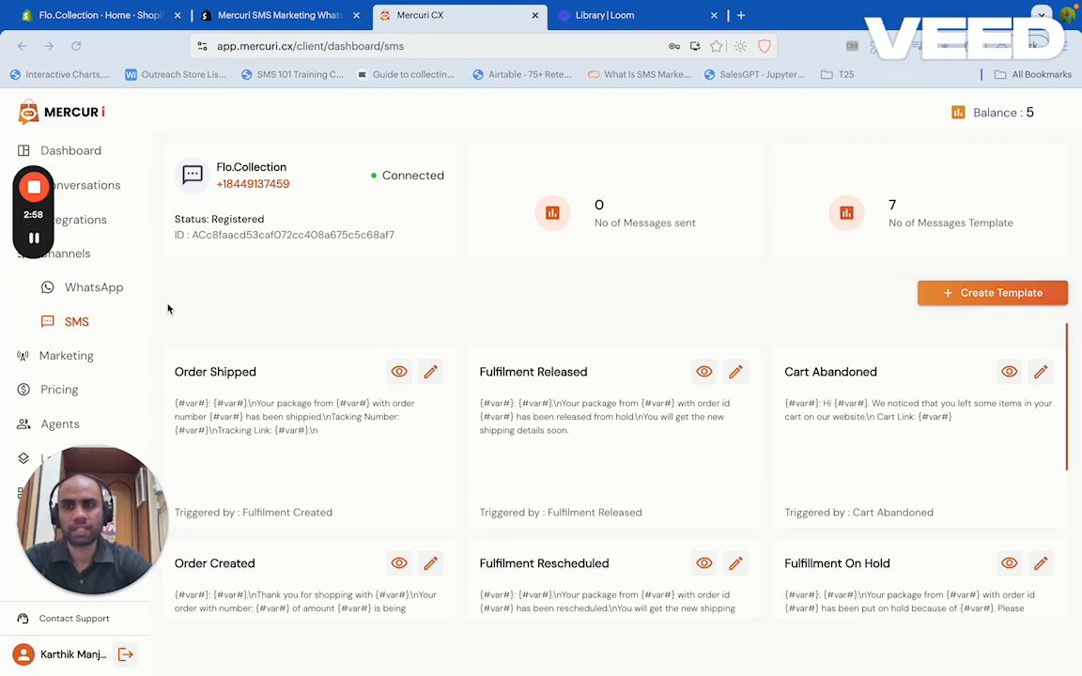
triple_click(255, 185)
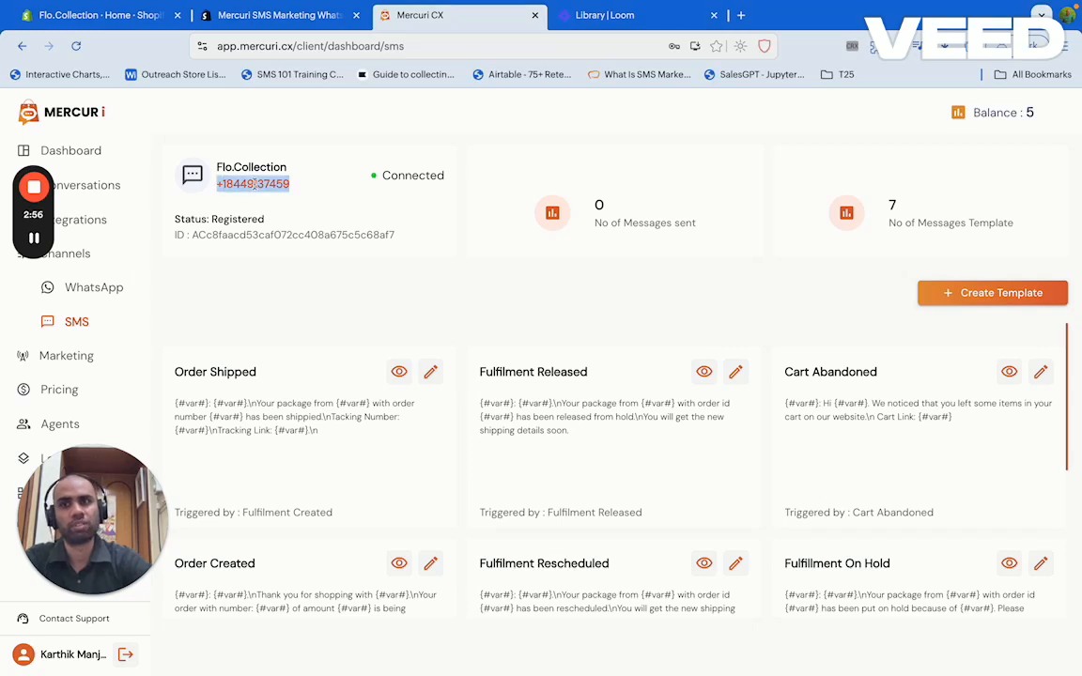
click(274, 187)
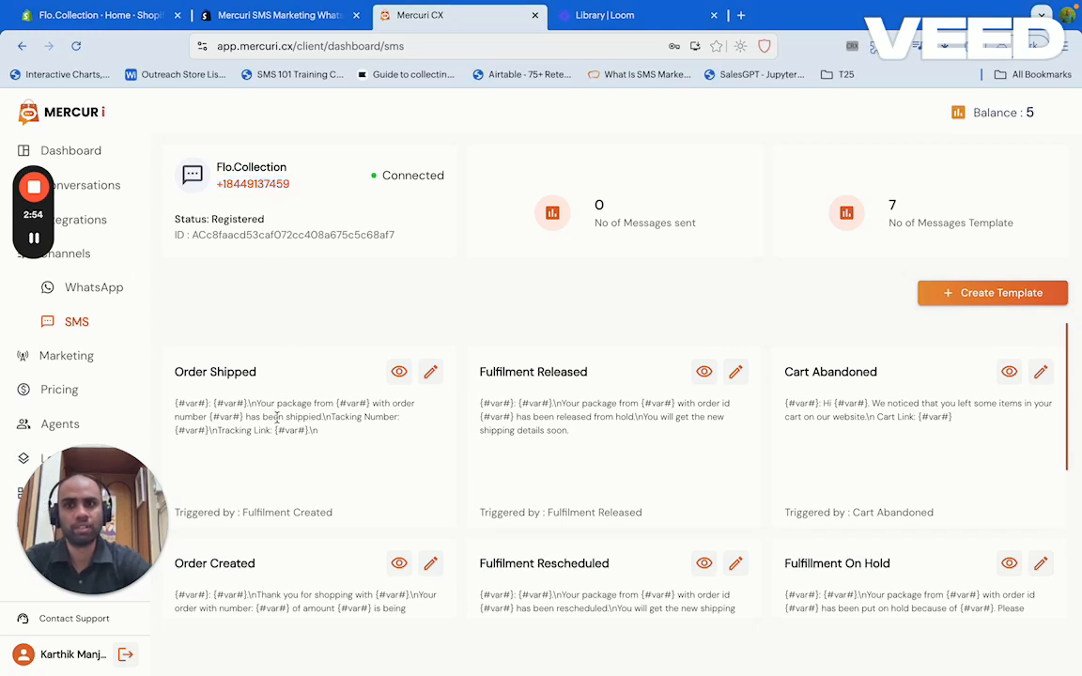
triple_click(232, 374)
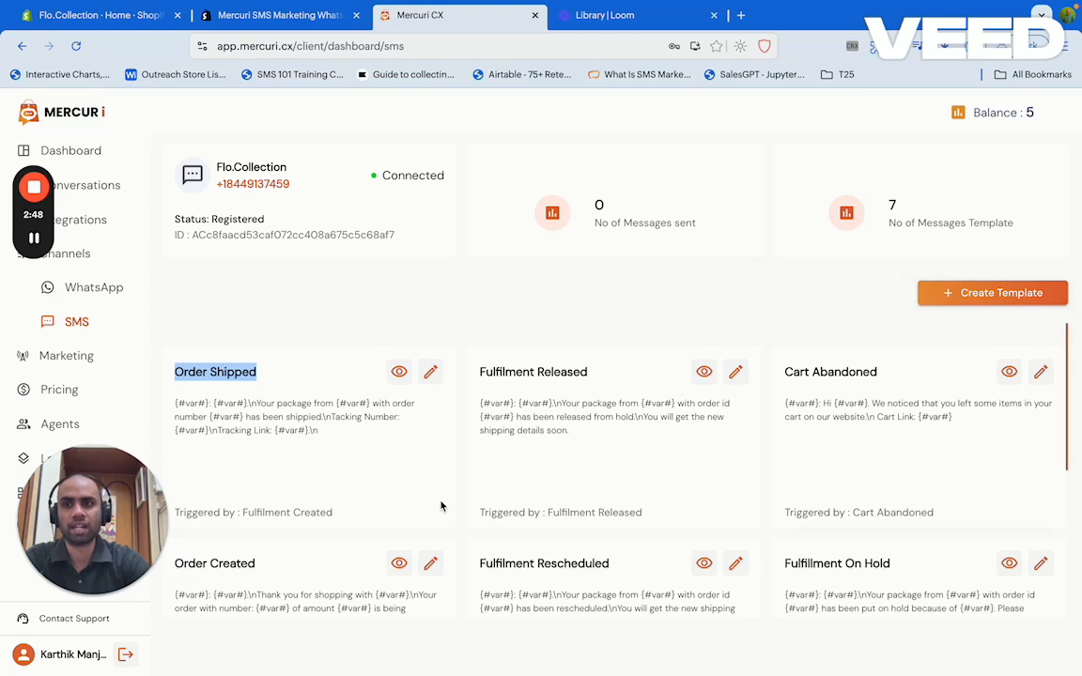
click(109, 289)
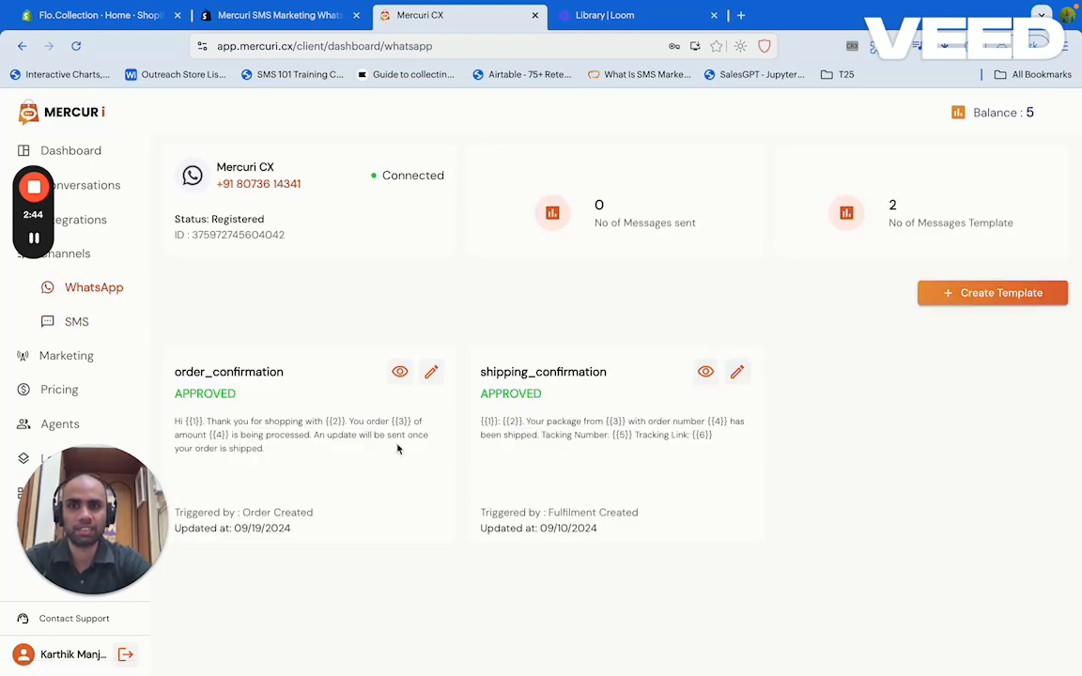
double_click(264, 373)
click(271, 432)
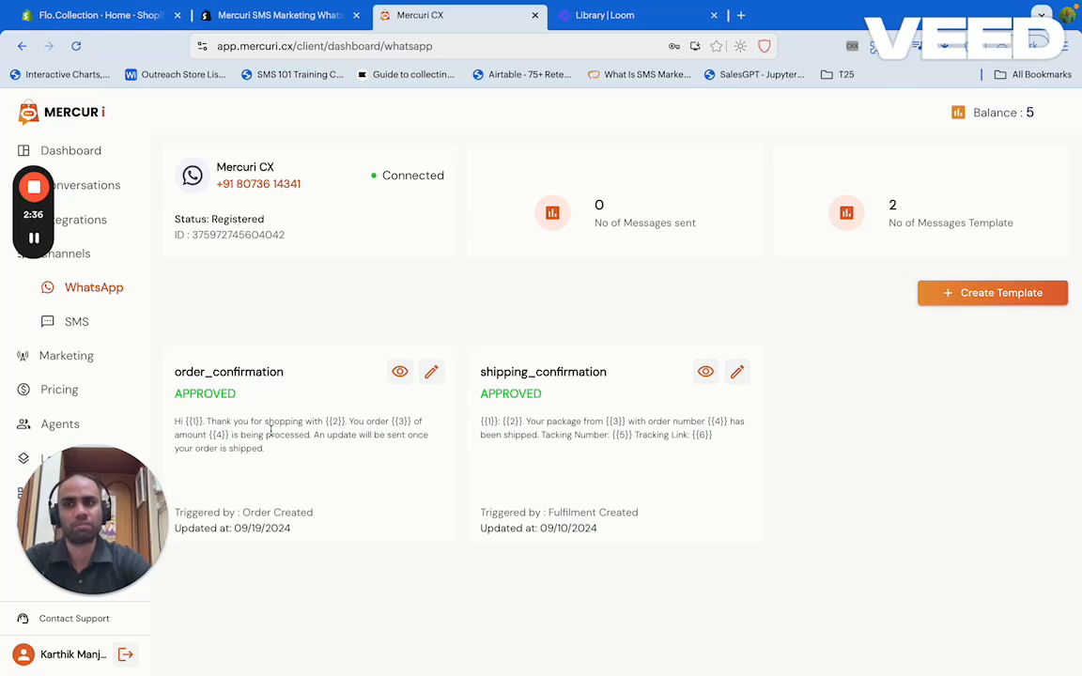
Switch to the Flo.Collection Shopify admin and open the live Dawn theme for customizing
click(74, 259)
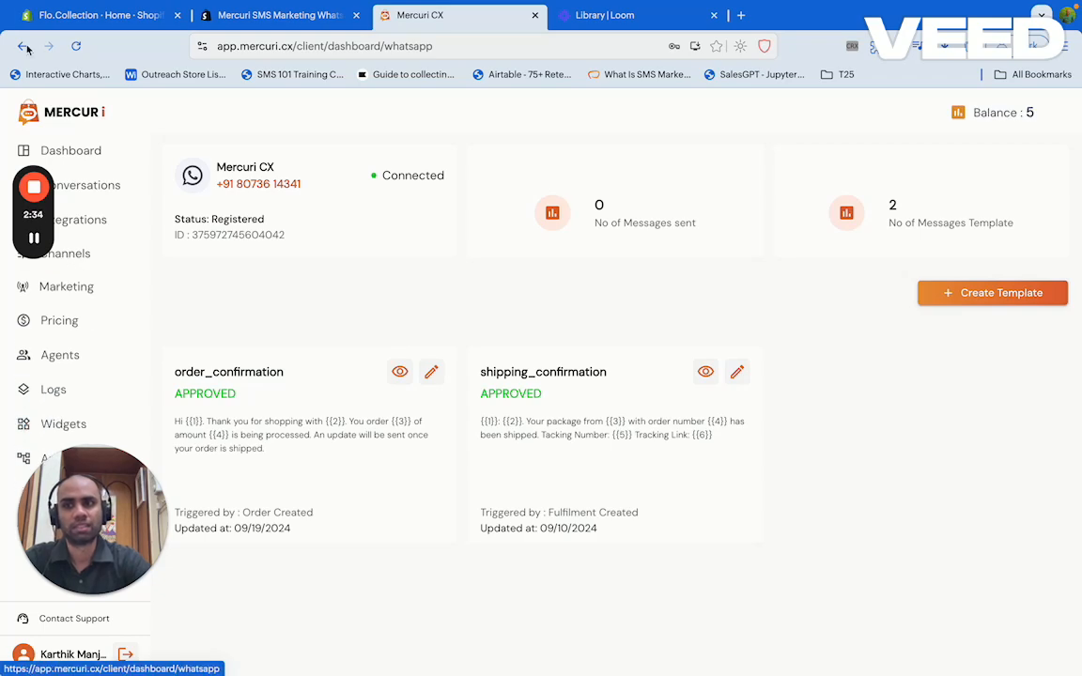
click(117, 19)
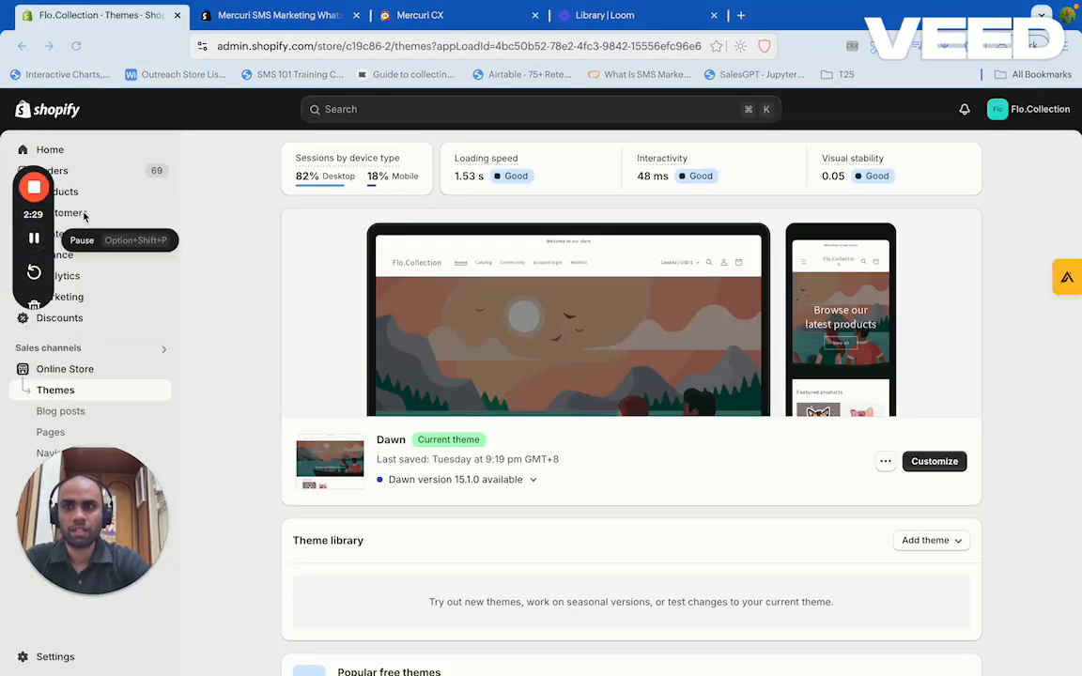
click(928, 460)
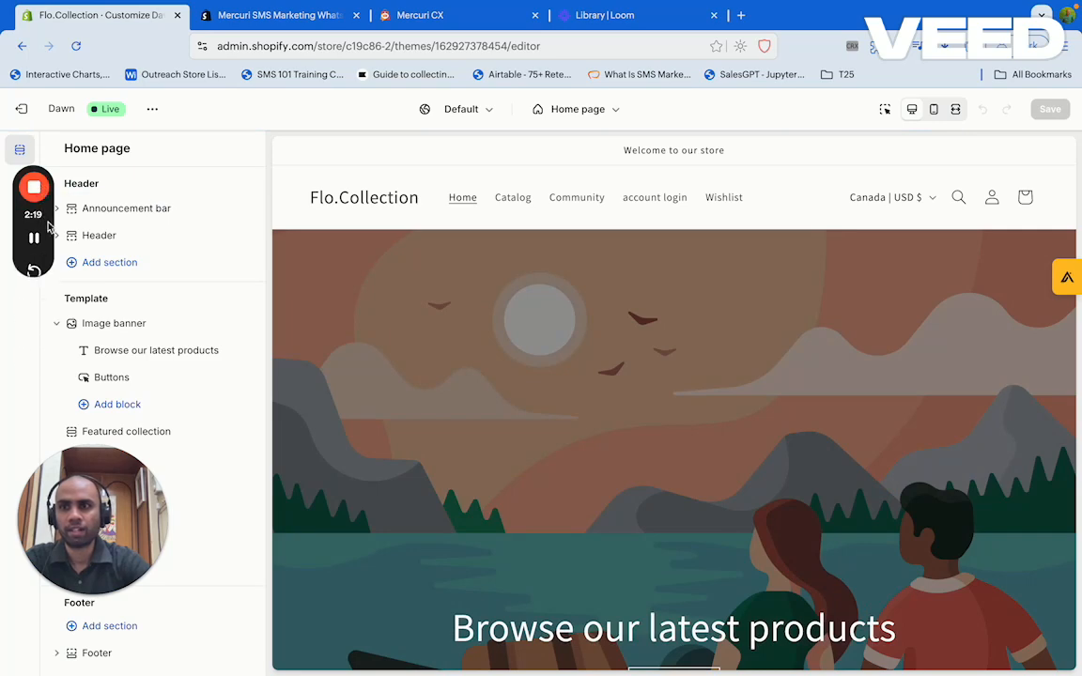
Turn on the Mercuri Whatsapp Widget app embed for the Dawn theme
drag(49, 223, 43, 326)
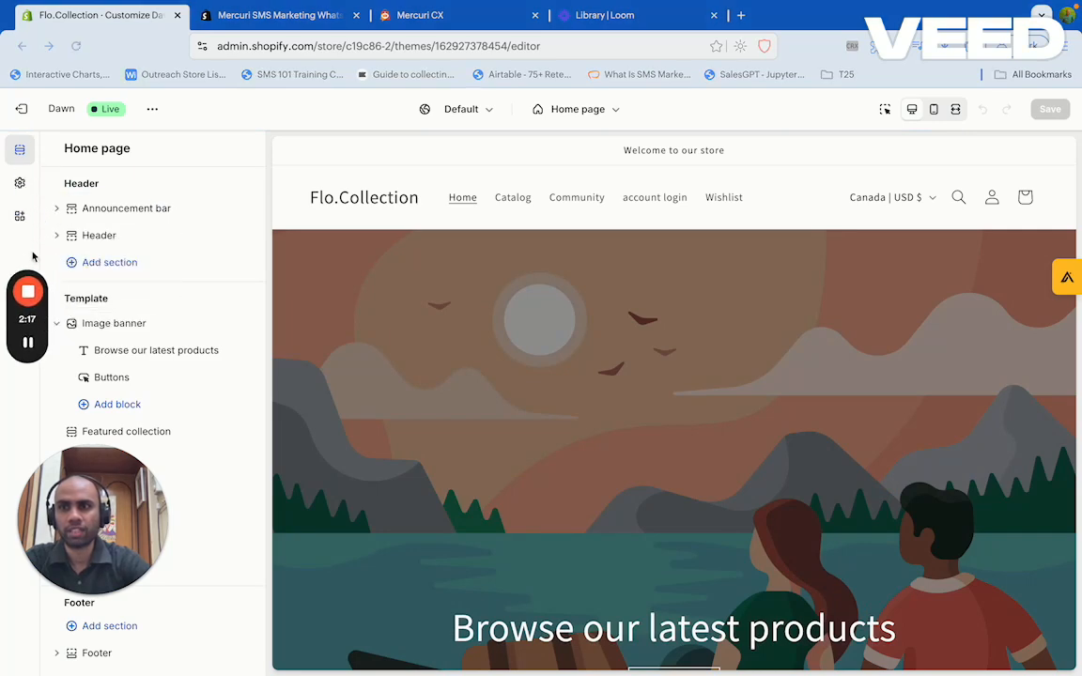
click(23, 215)
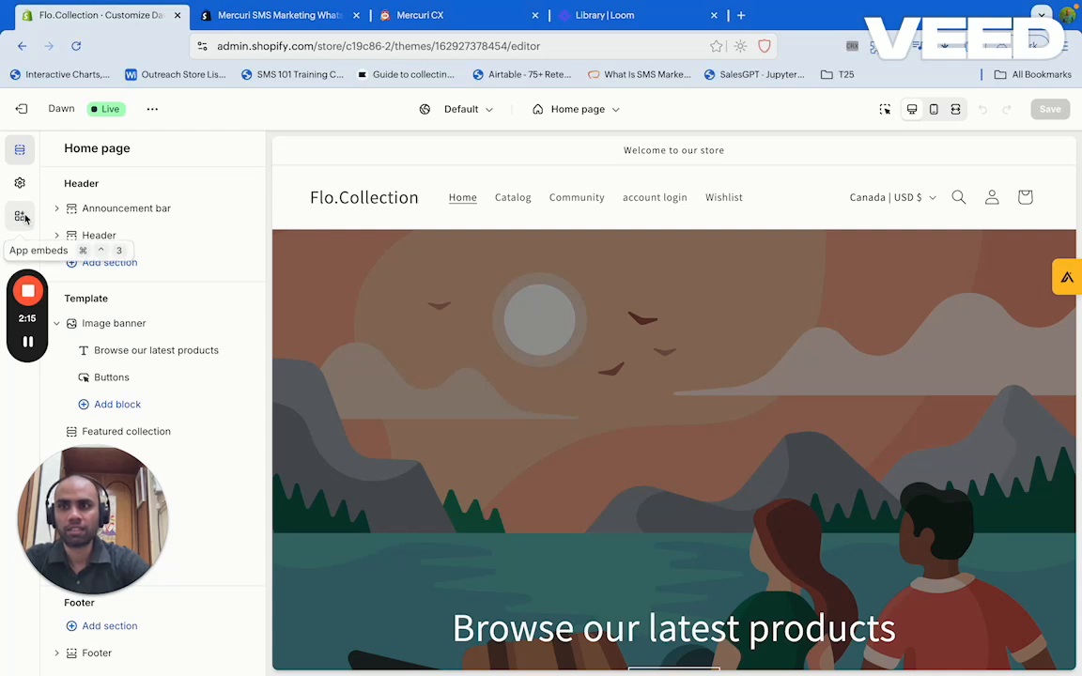
click(23, 217)
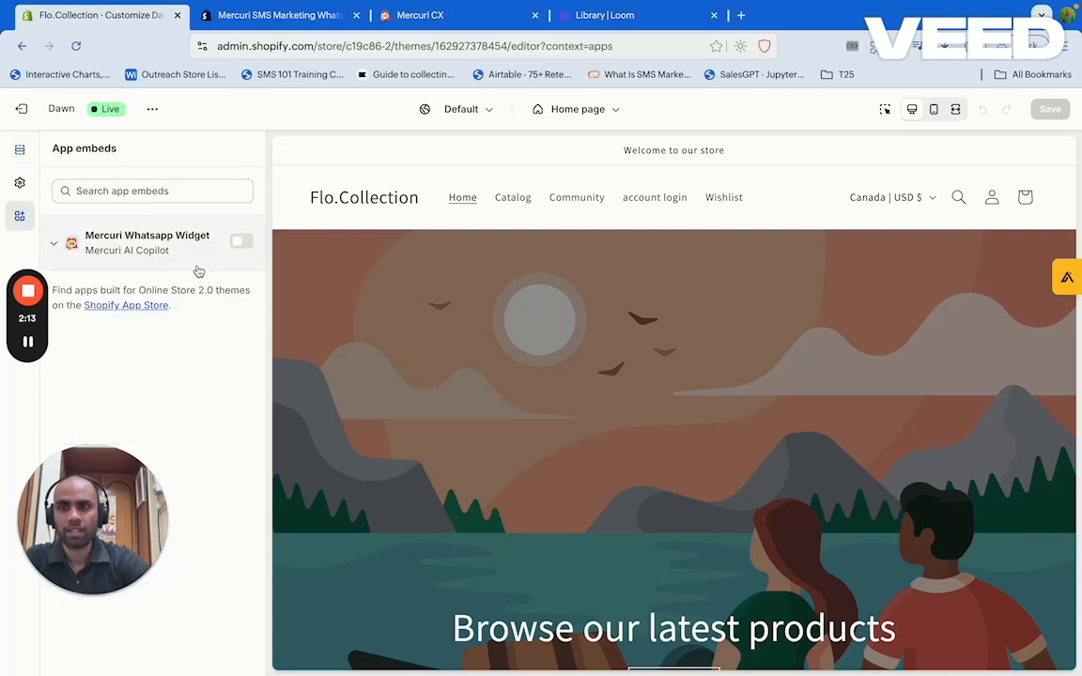
click(242, 244)
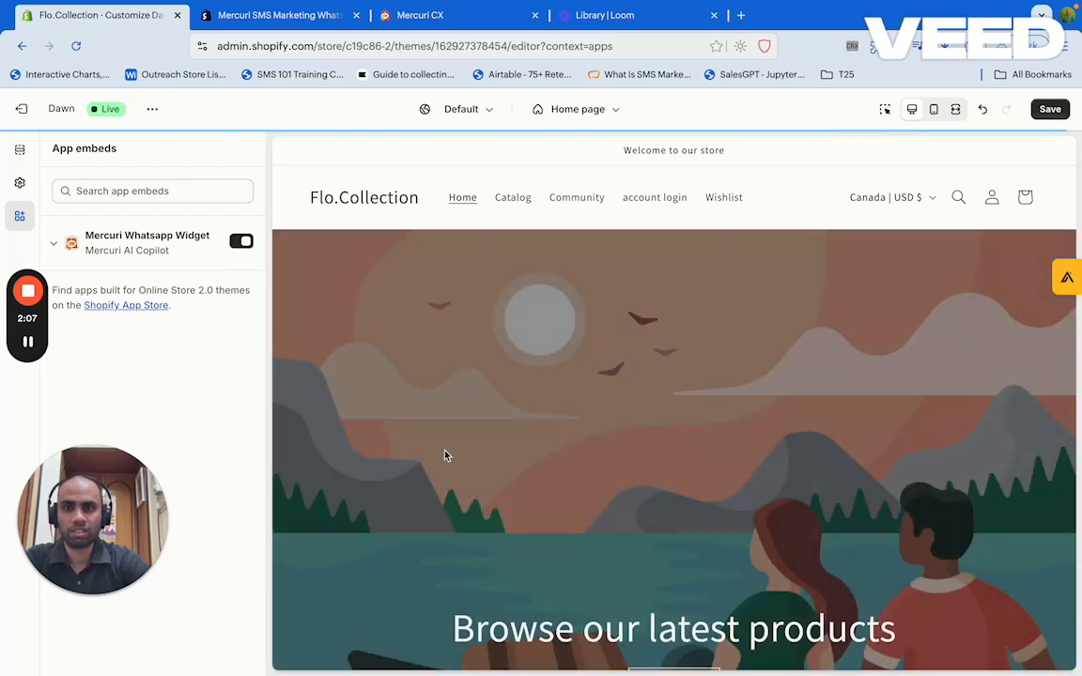
Save the theme changes and exit to the Online Store themes list
scroll(379, 452, down, 2)
scroll(379, 454, down, 1)
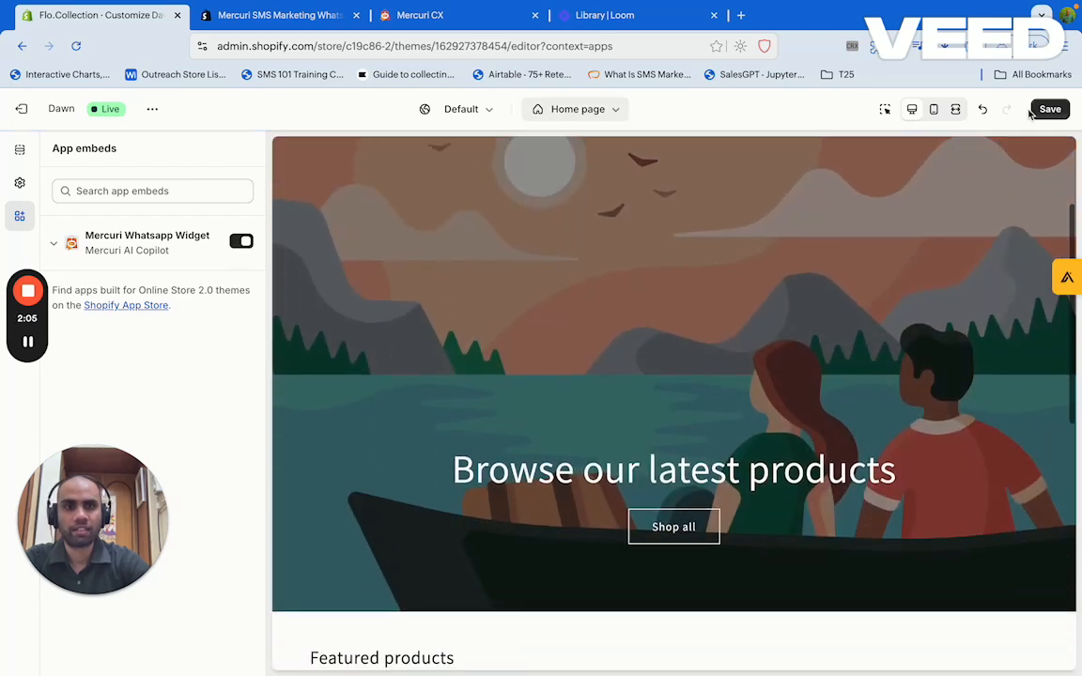
click(1050, 109)
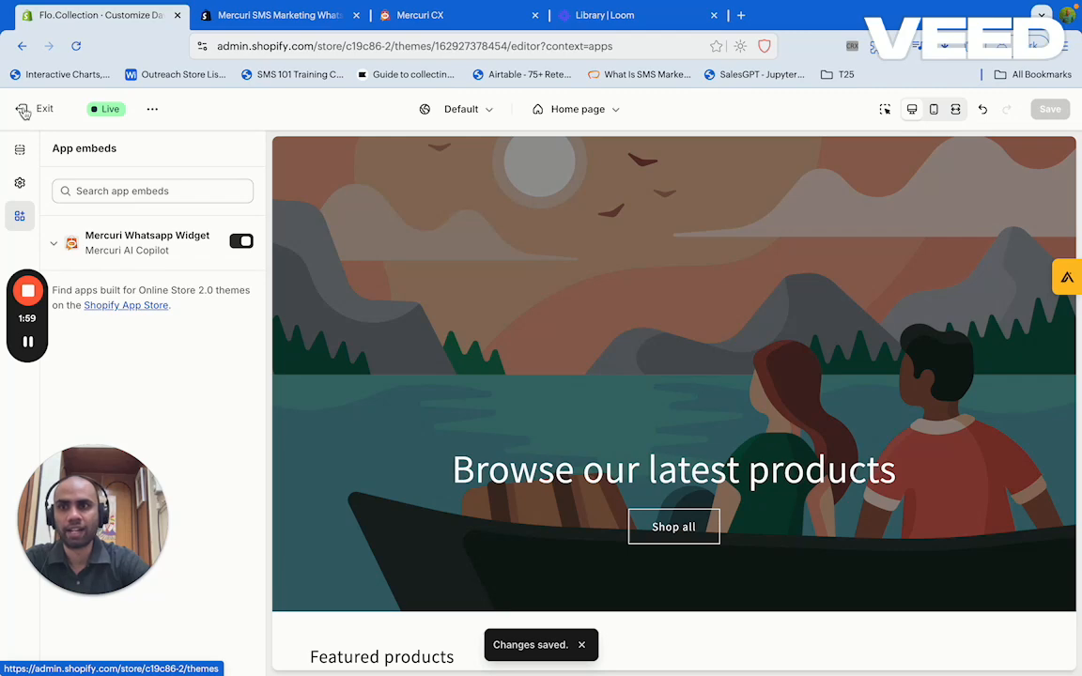
click(23, 110)
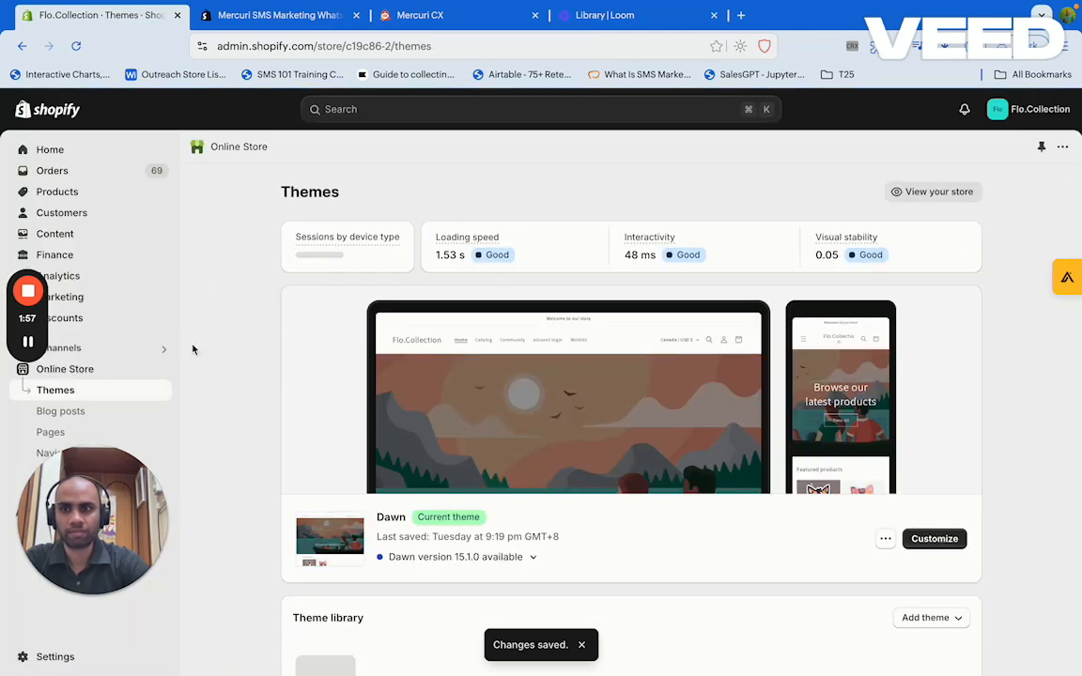
View the live Flo.Collection storefront, then go to Mercuri CX's WhatsApp widgets section
click(159, 370)
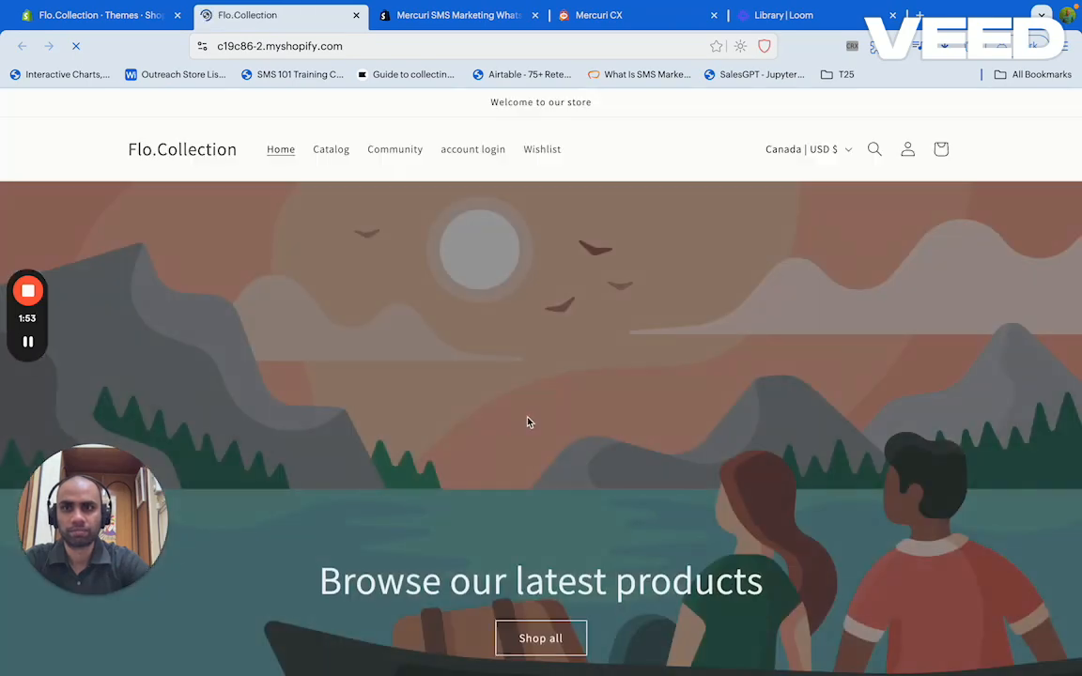
scroll(455, 508, down, 1)
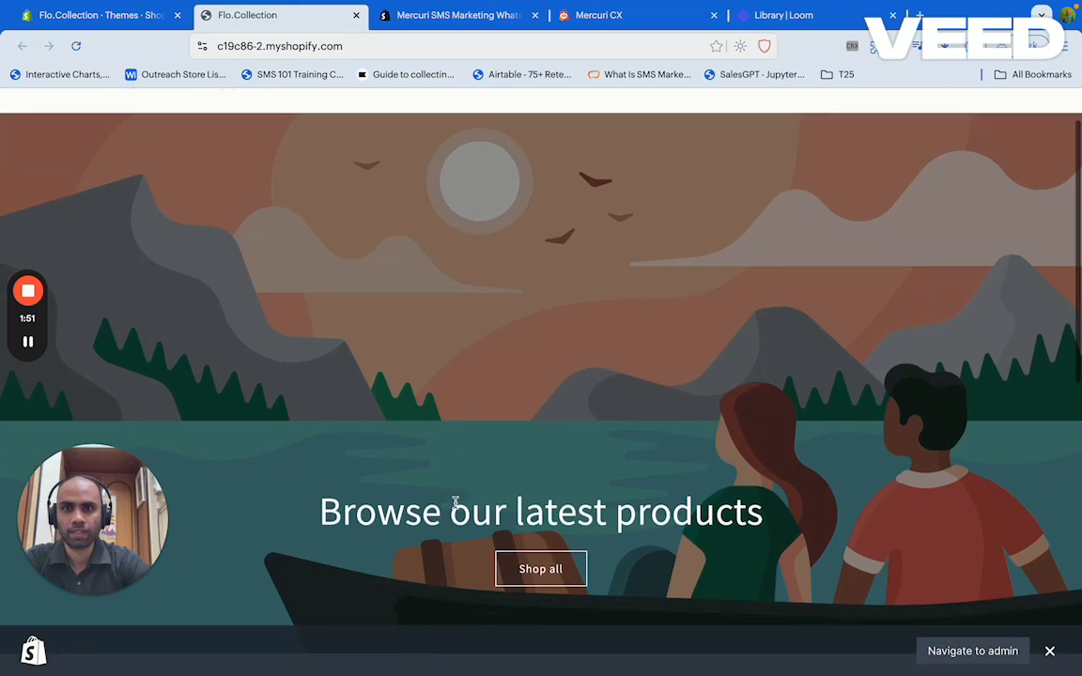
click(1051, 652)
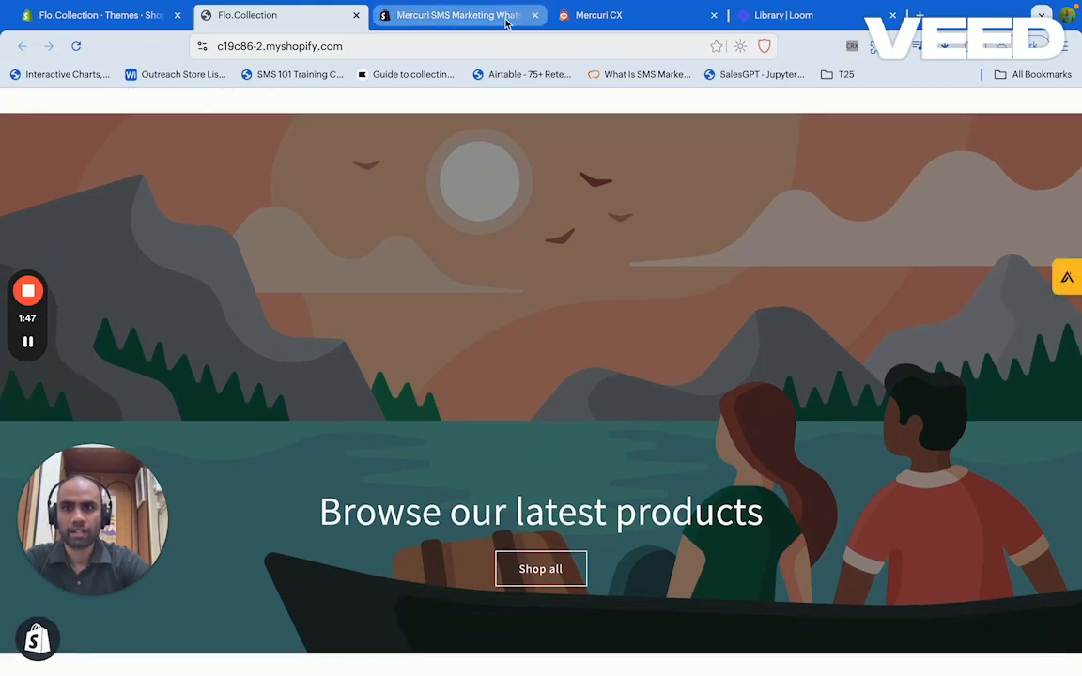
click(574, 17)
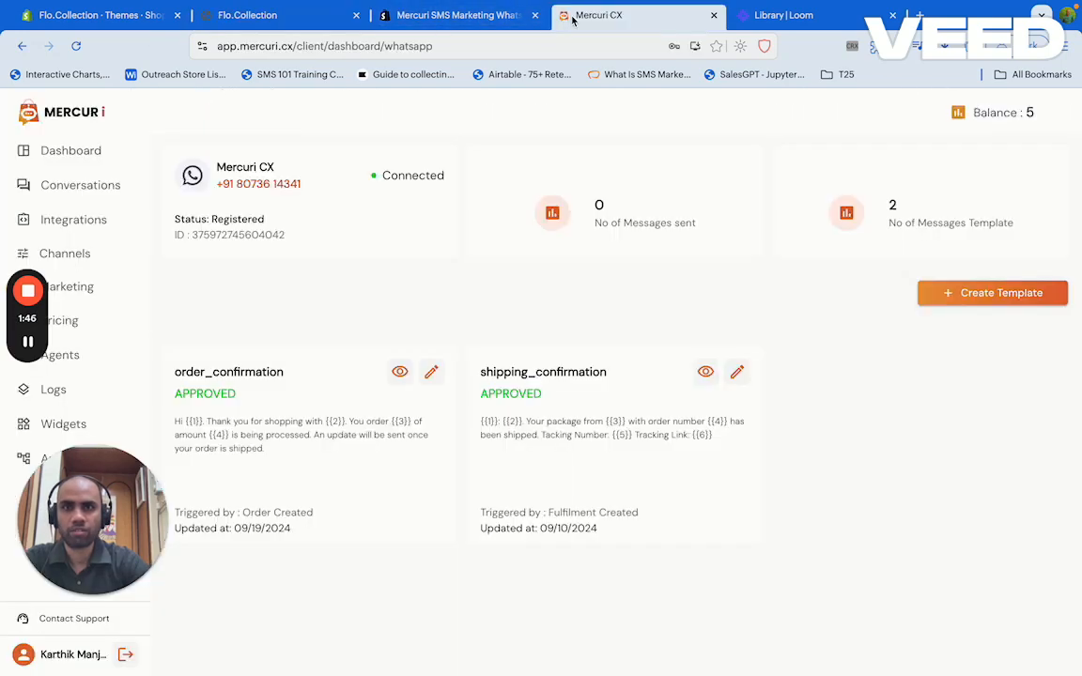
click(64, 427)
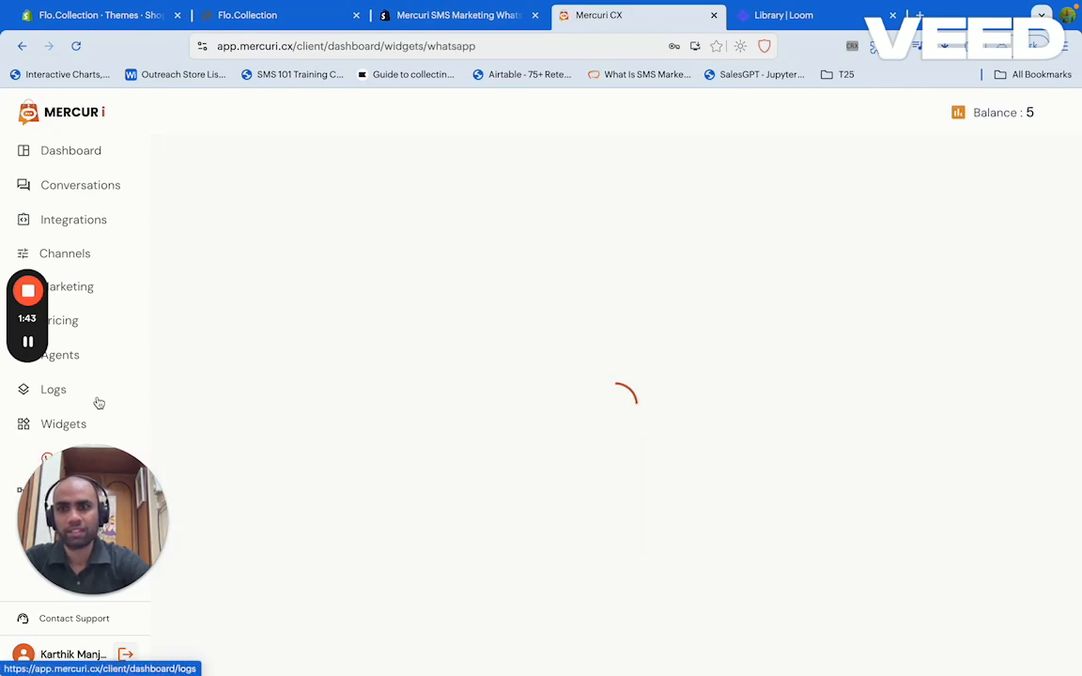
Check the live storefront, then start a new WhatsApp widget in Mercuri CX
click(246, 17)
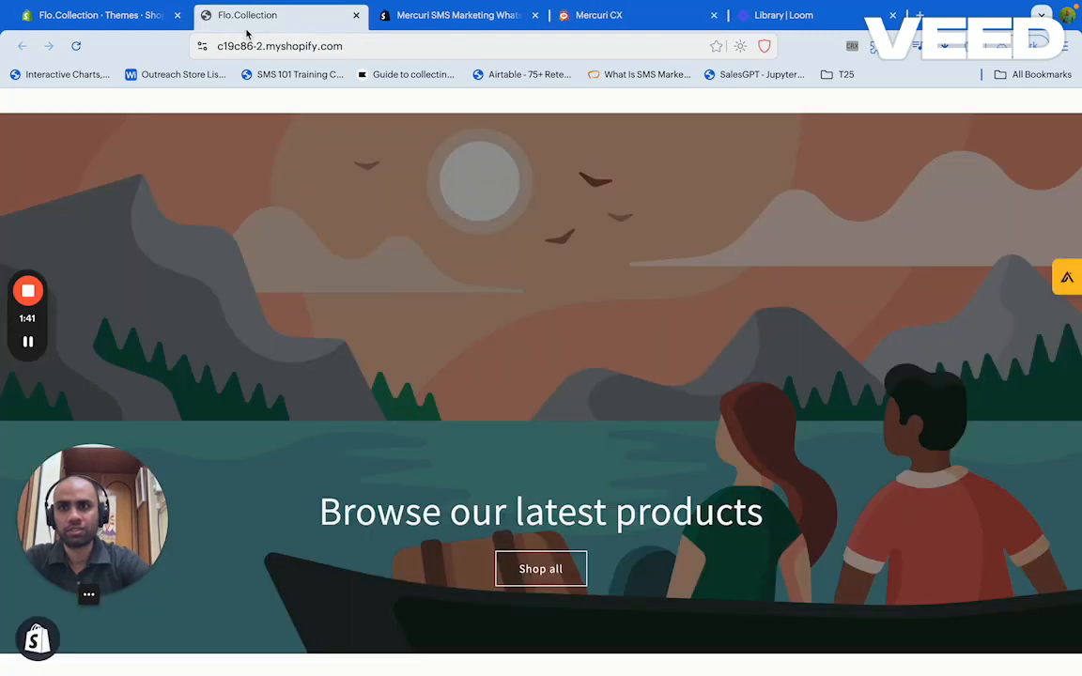
click(592, 15)
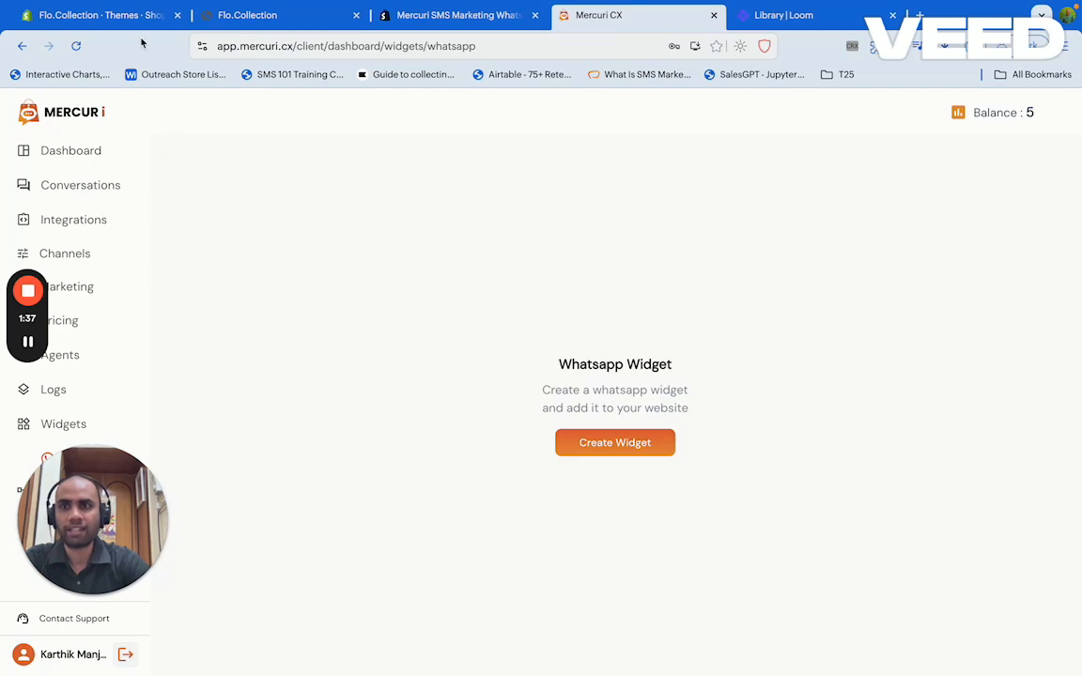
click(611, 449)
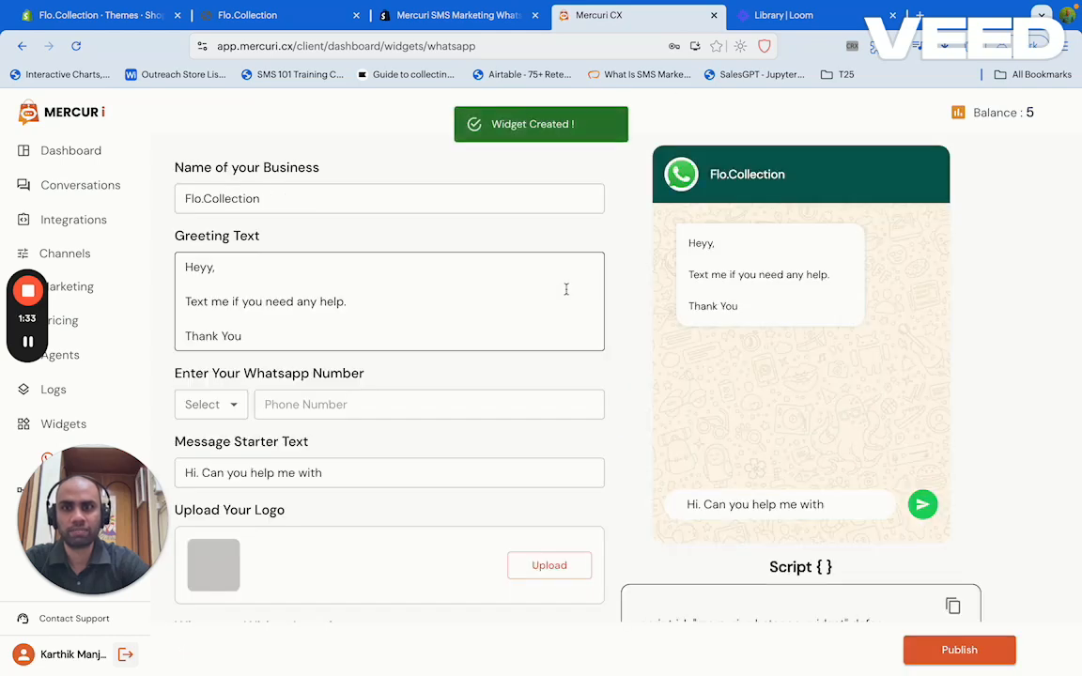
Review the Flo.Collection widget form and copy its page address into a new tab
click(329, 204)
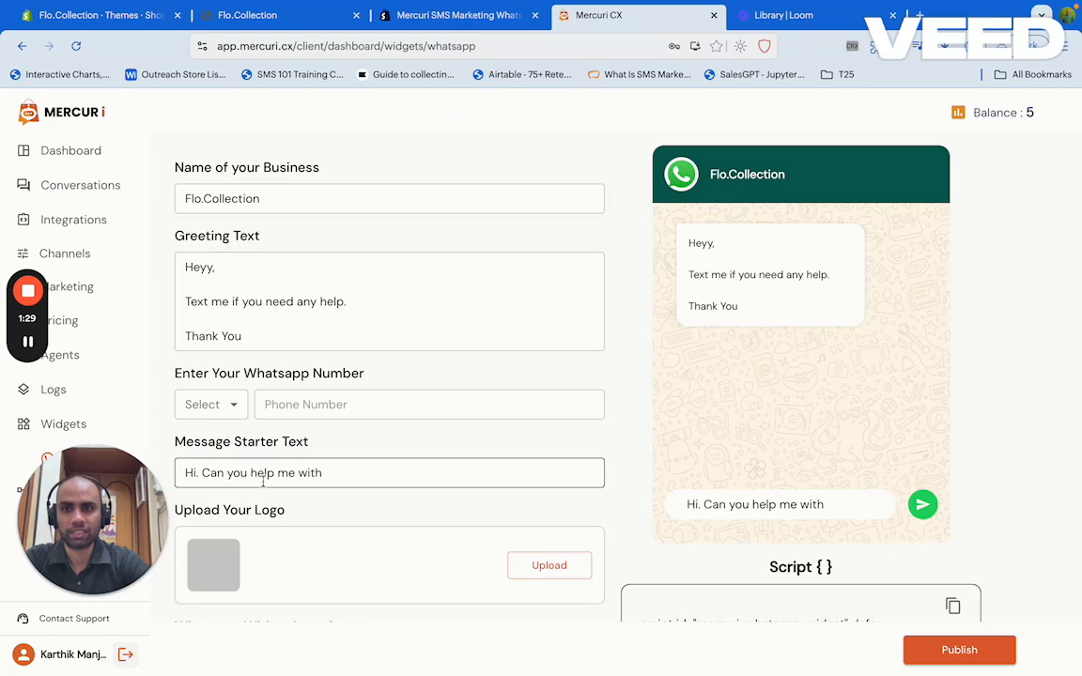
click(222, 408)
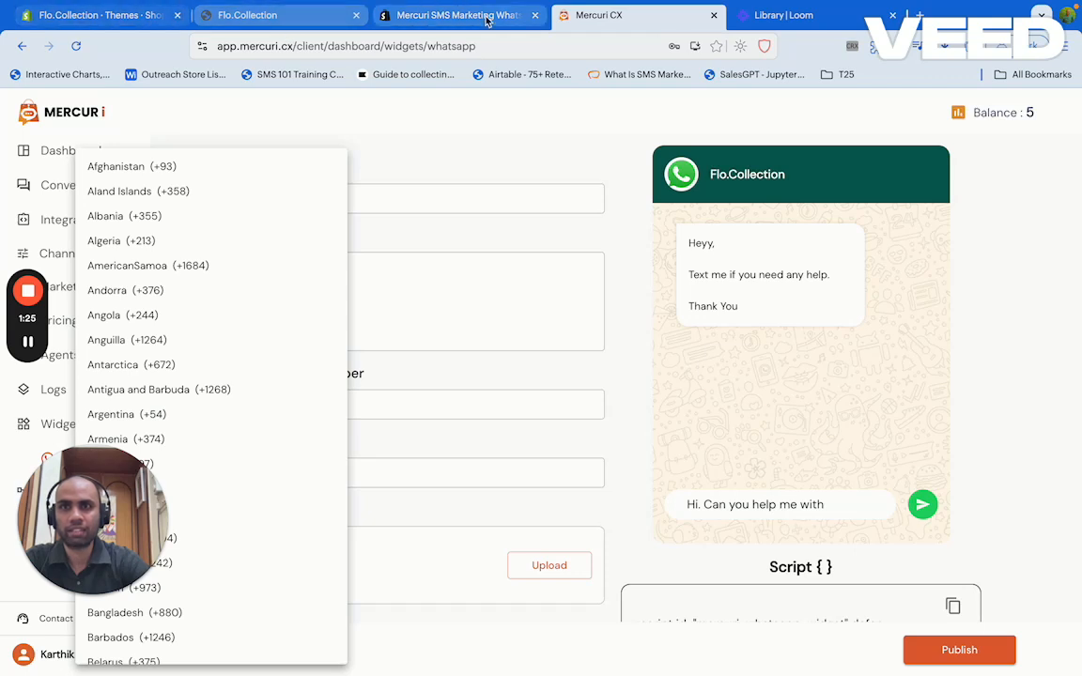
click(360, 128)
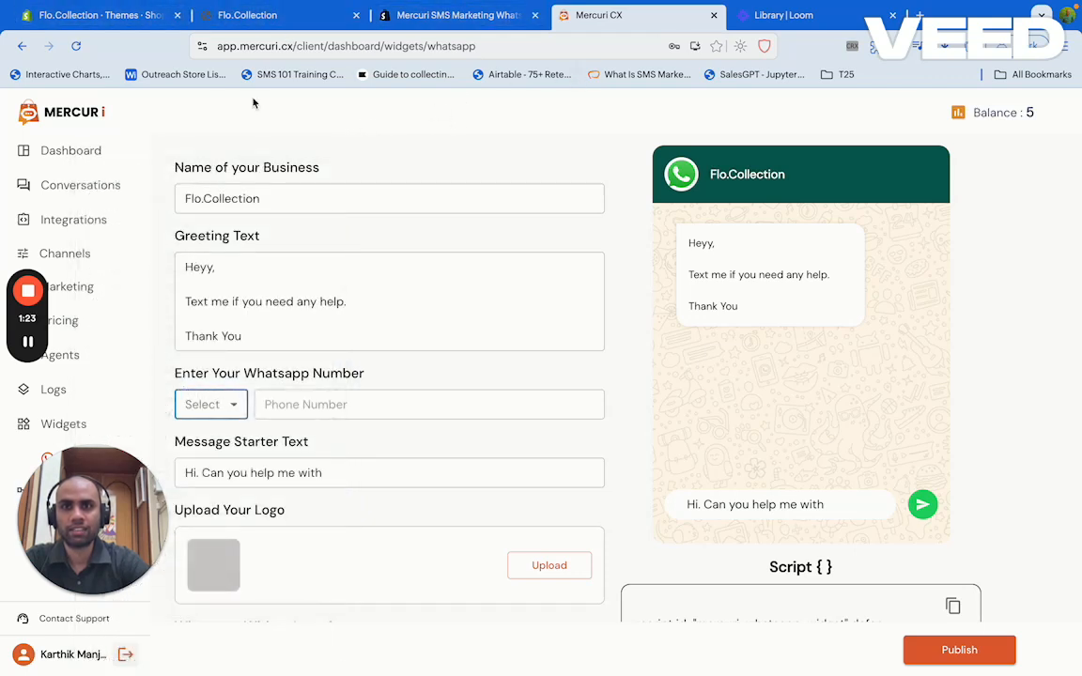
click(254, 45)
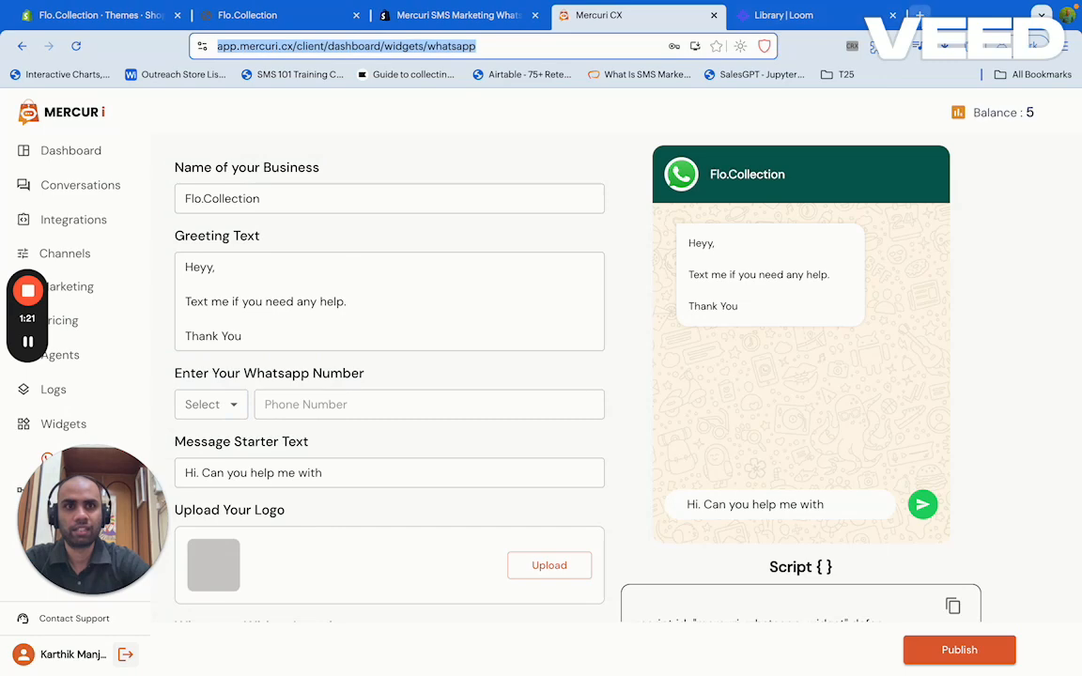
key(ctrl+c)
key(ctrl+t)
Load the copied Mercuri CX address, copy the connected WhatsApp business number, and return to the widget form
key(ctrl+v)
key(Return)
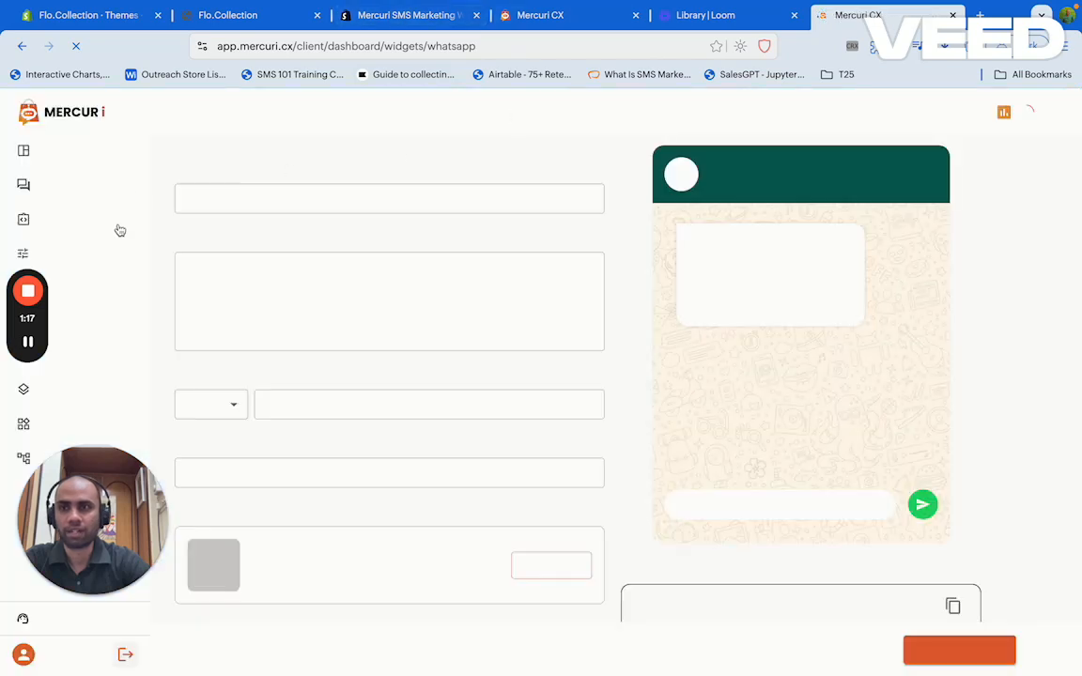
click(75, 256)
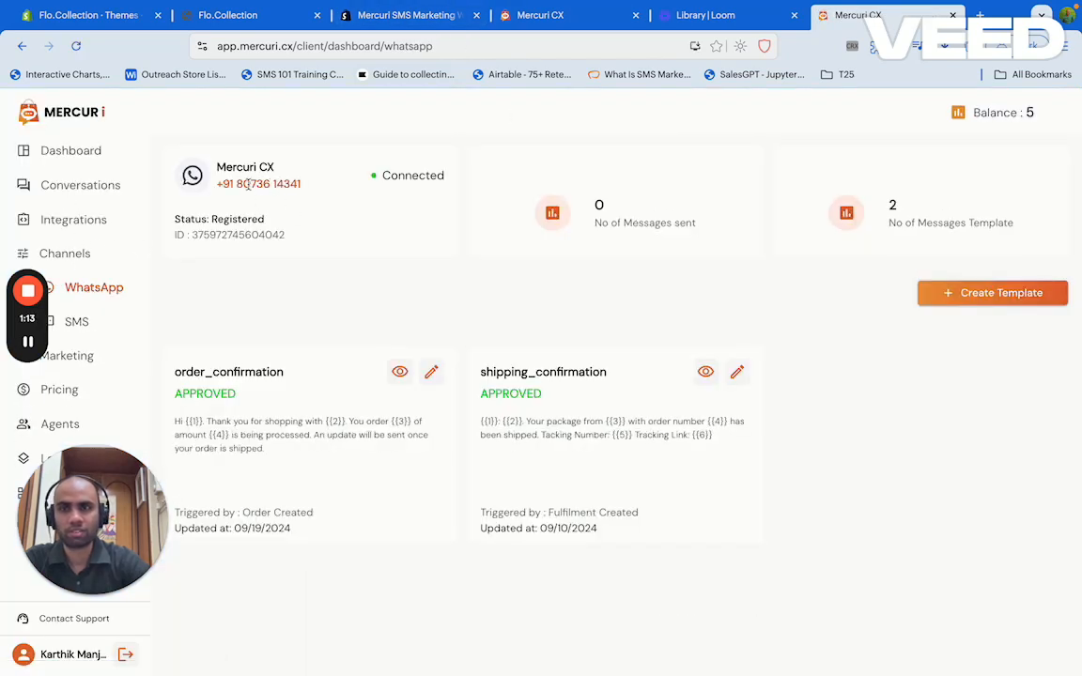
drag(238, 184, 306, 197)
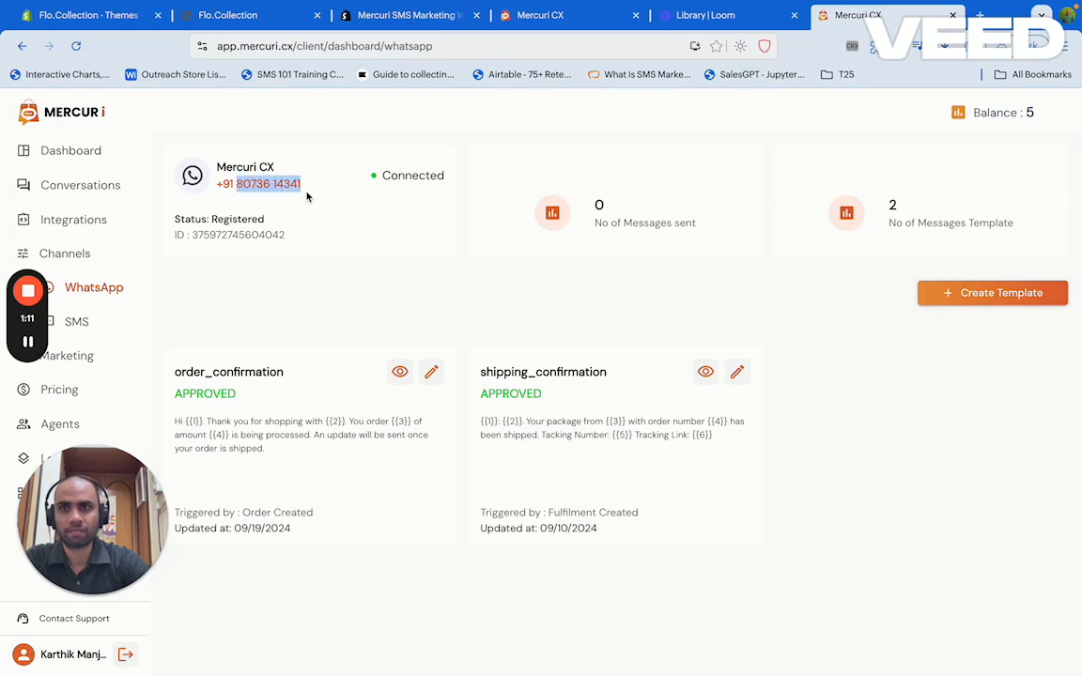
click(540, 16)
Paste the WhatsApp number, choose the India +91 country code, and publish the widget
click(307, 404)
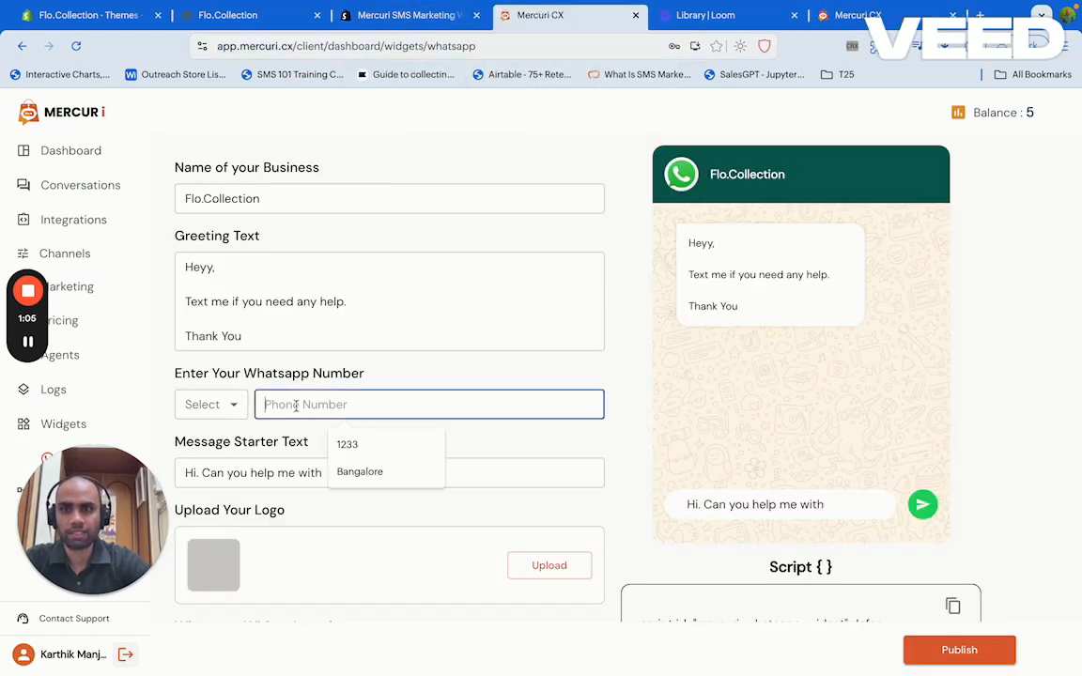
key(ctrl+v)
click(225, 405)
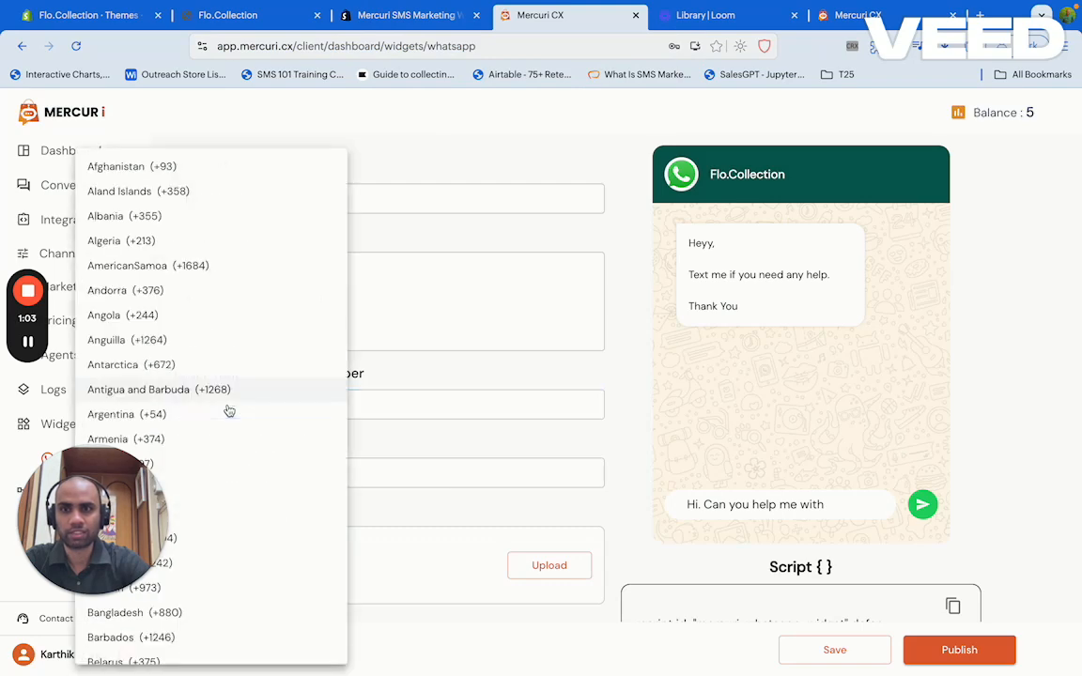
scroll(229, 411, down, 15)
key(Return)
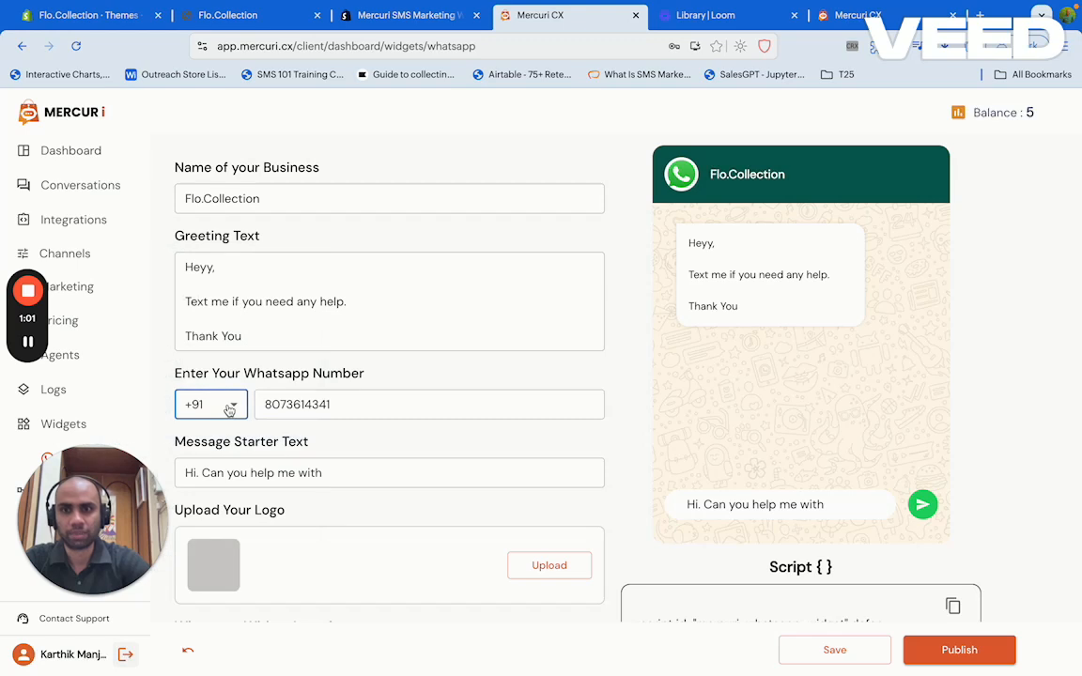
scroll(368, 467, down, 2)
scroll(368, 472, down, 1)
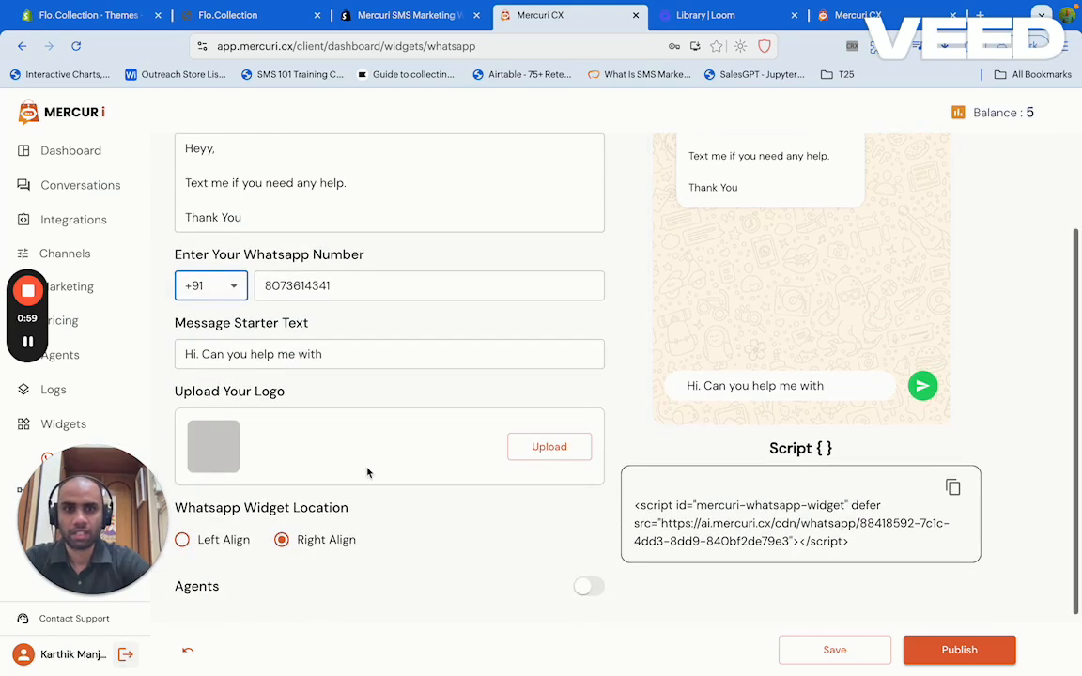
click(948, 644)
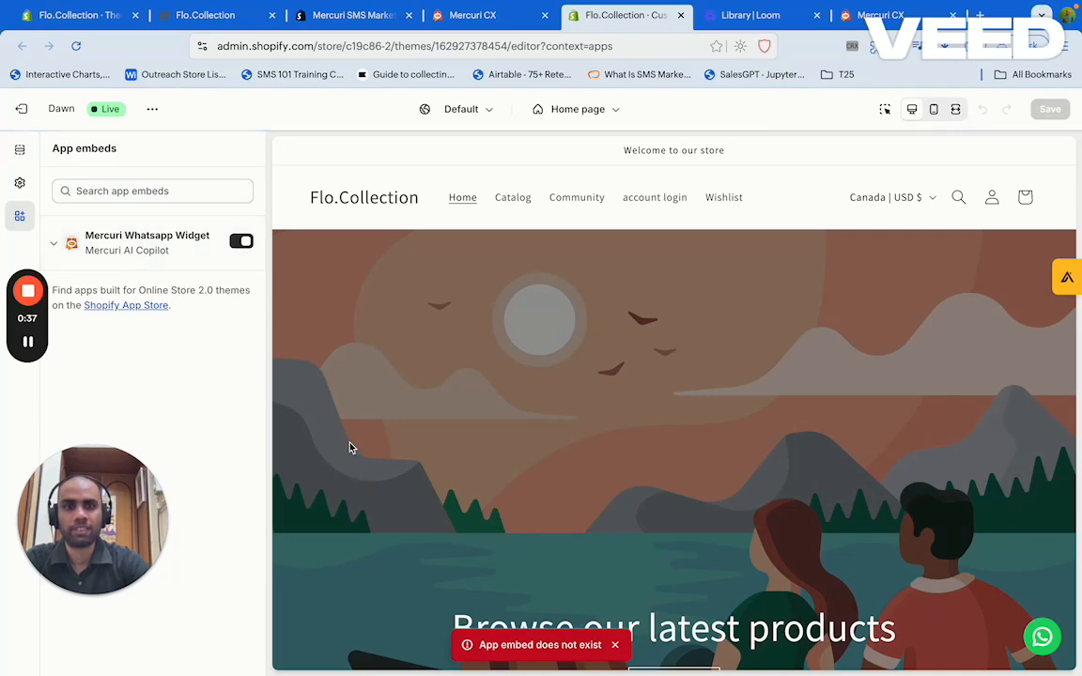
Dismiss the app embed error, exit the theme editor, and view the WhatsApp button on the storefront
click(616, 646)
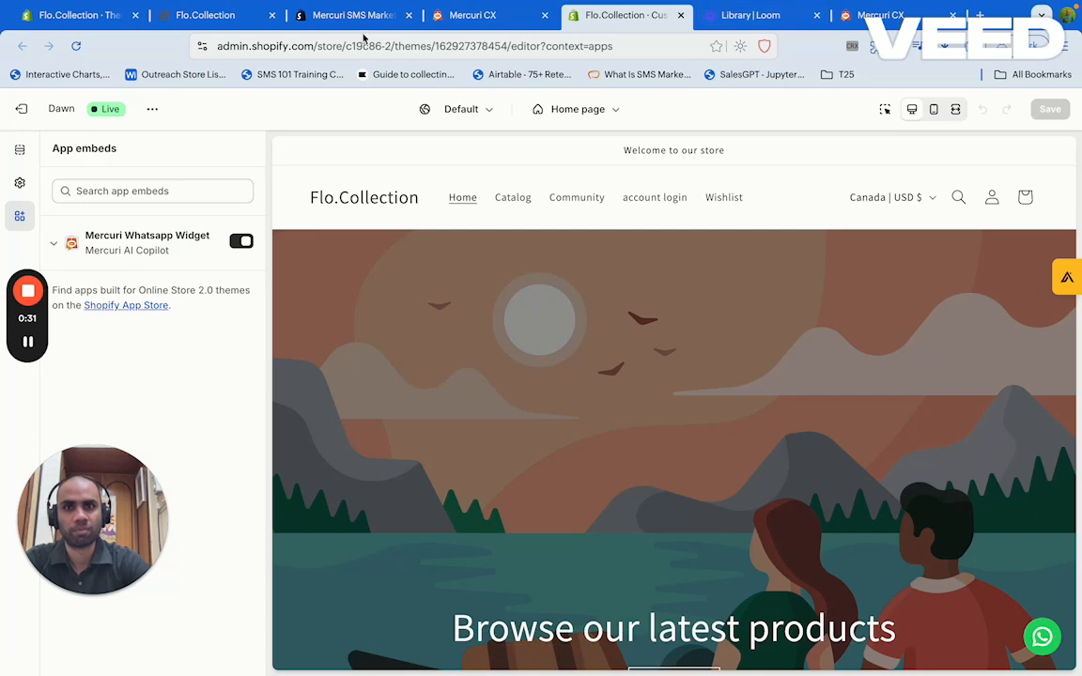
click(28, 111)
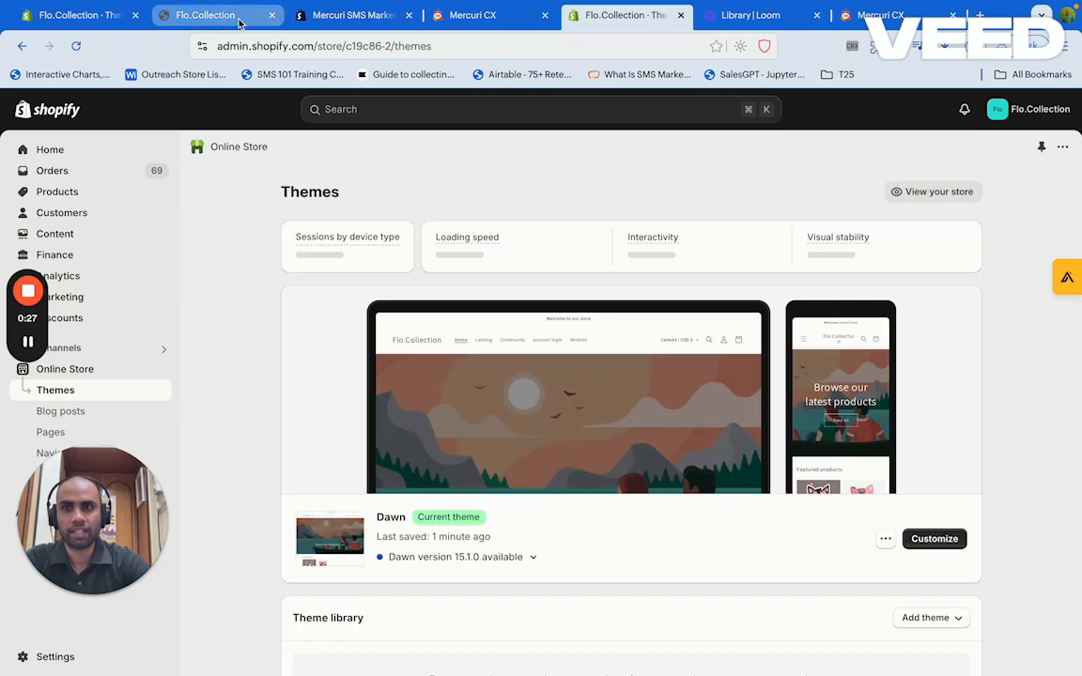
click(214, 16)
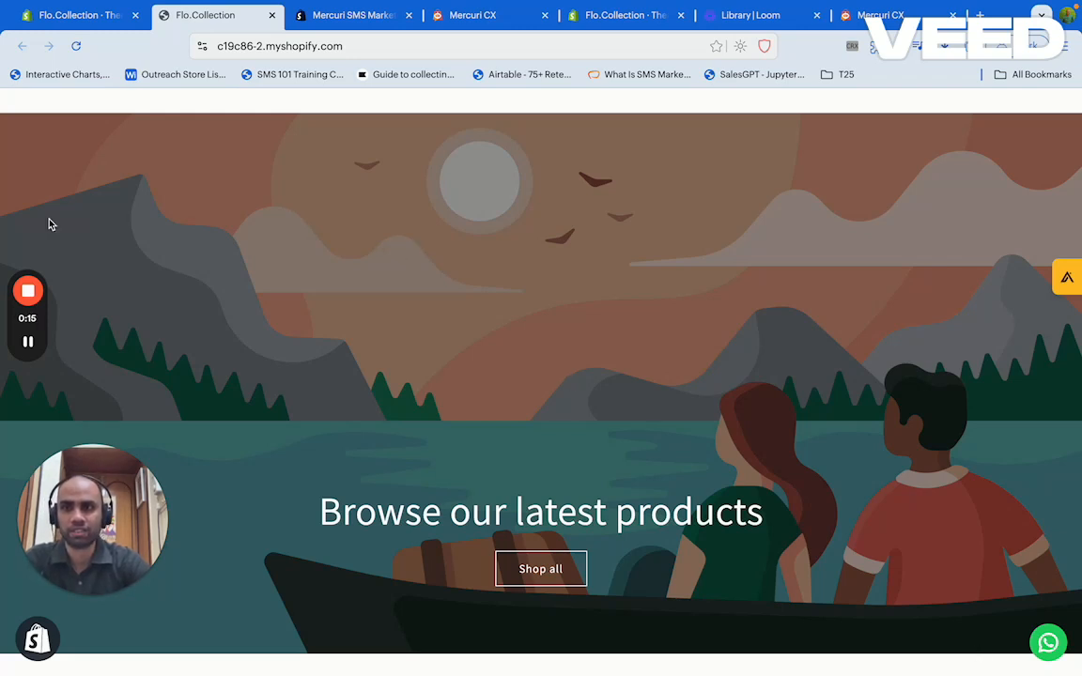
View the storefront's full product catalog with its WhatsApp button, then open Mercuri CX's WhatsApp channel page
mouse_move(28, 291)
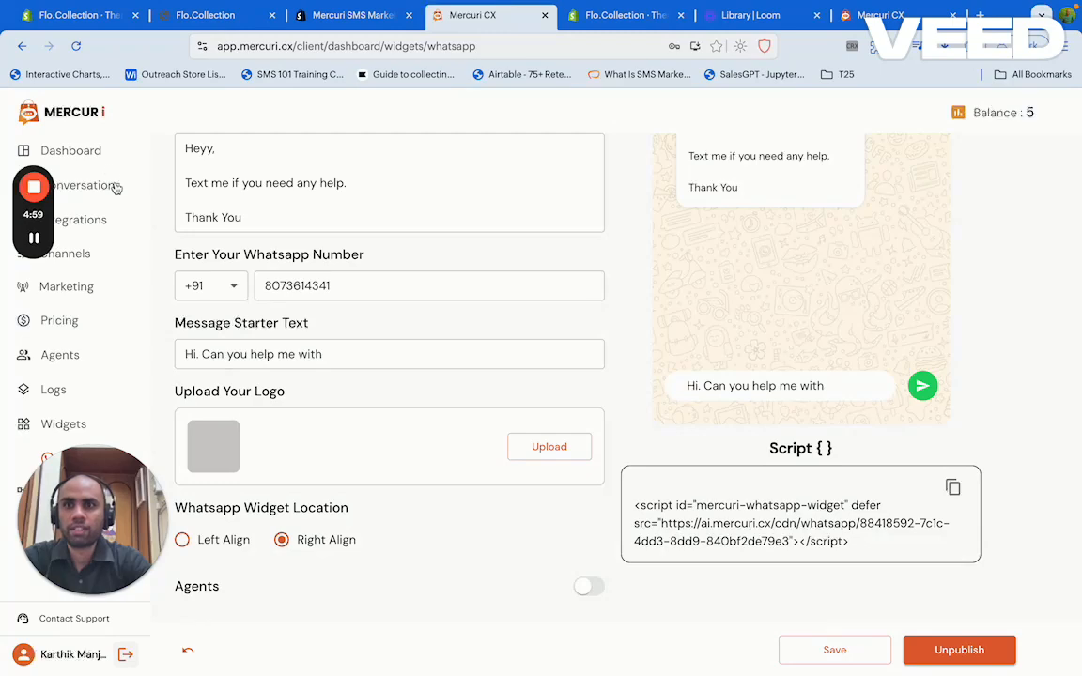
click(225, 15)
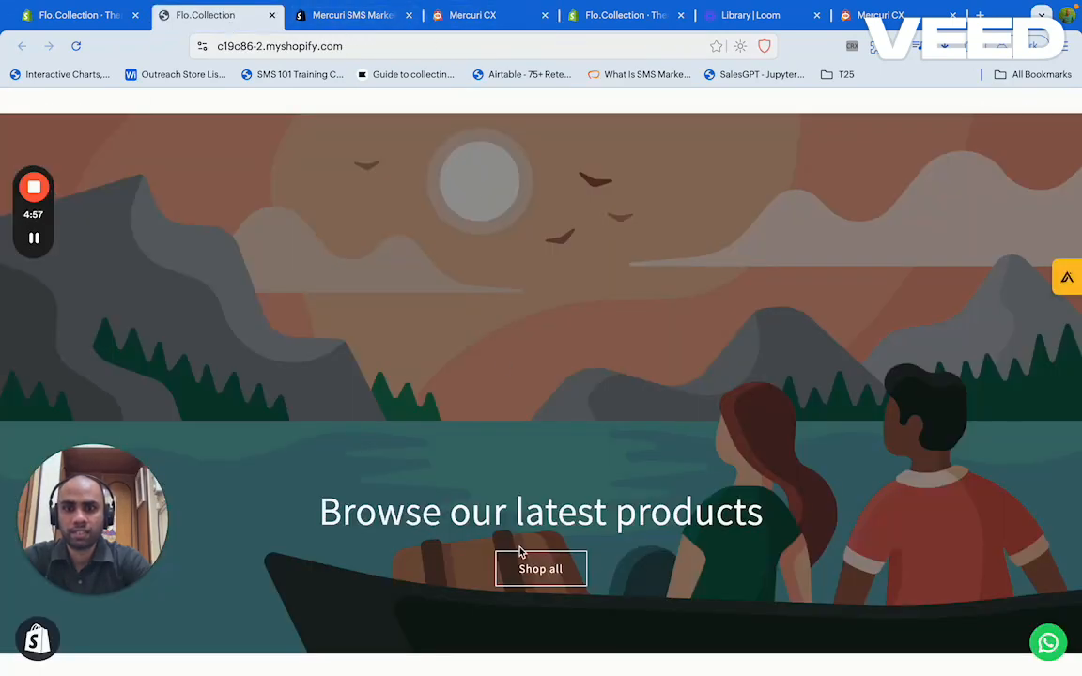
click(541, 569)
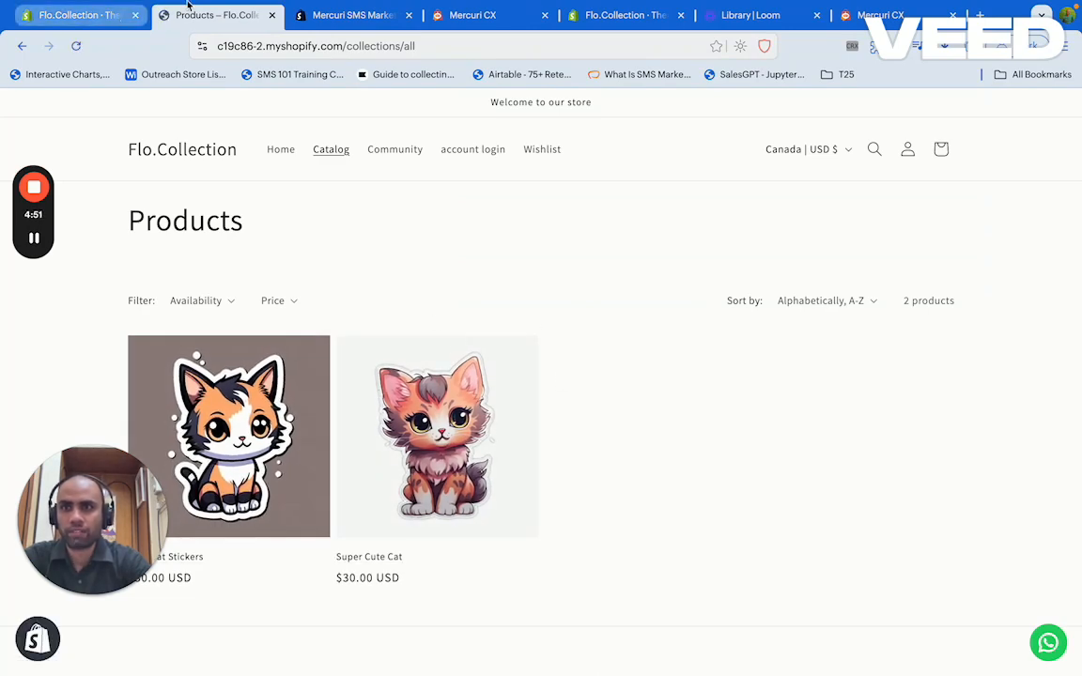
click(486, 16)
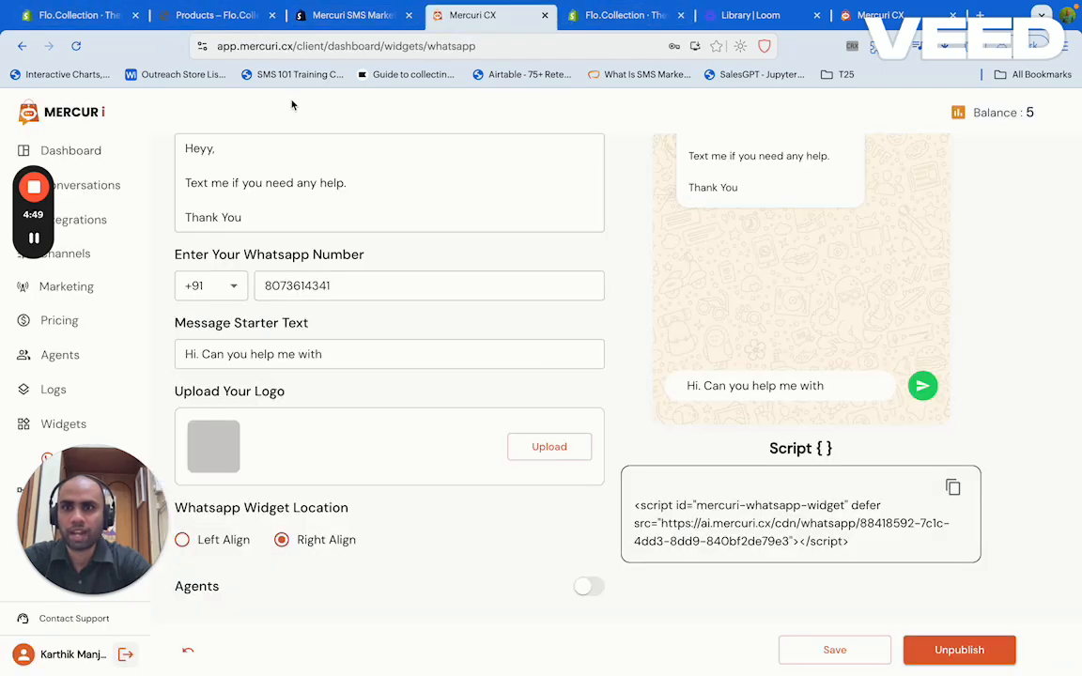
click(83, 255)
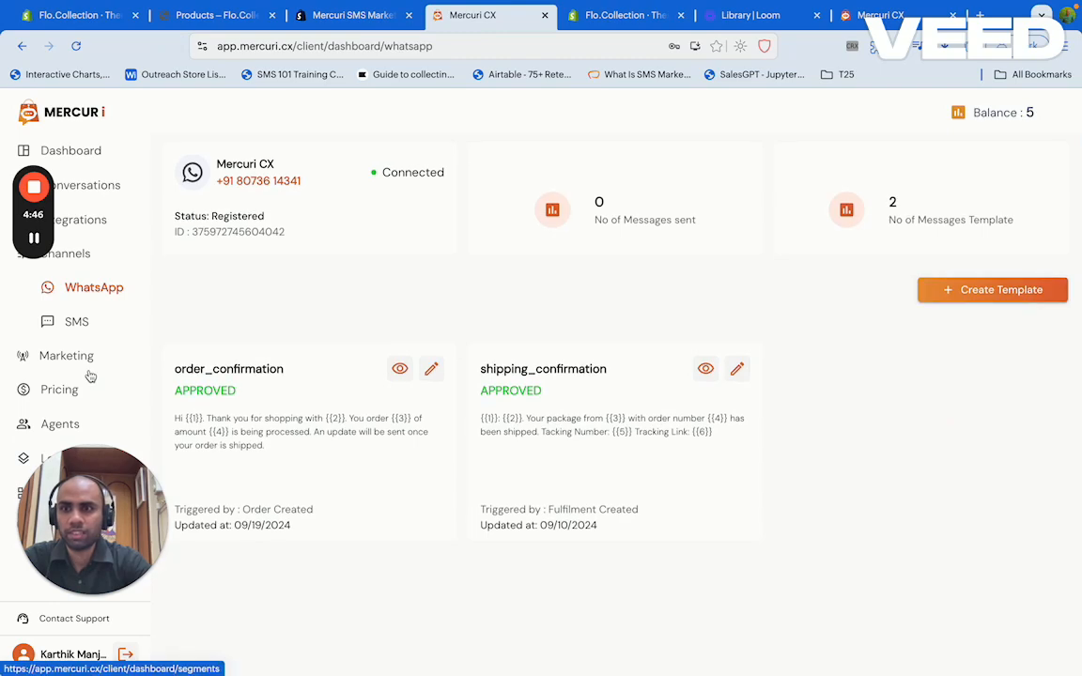
Expand Store Order Created in Mercuri CX Automations to view its WhatsApp and SMS templates
drag(99, 526, 282, 523)
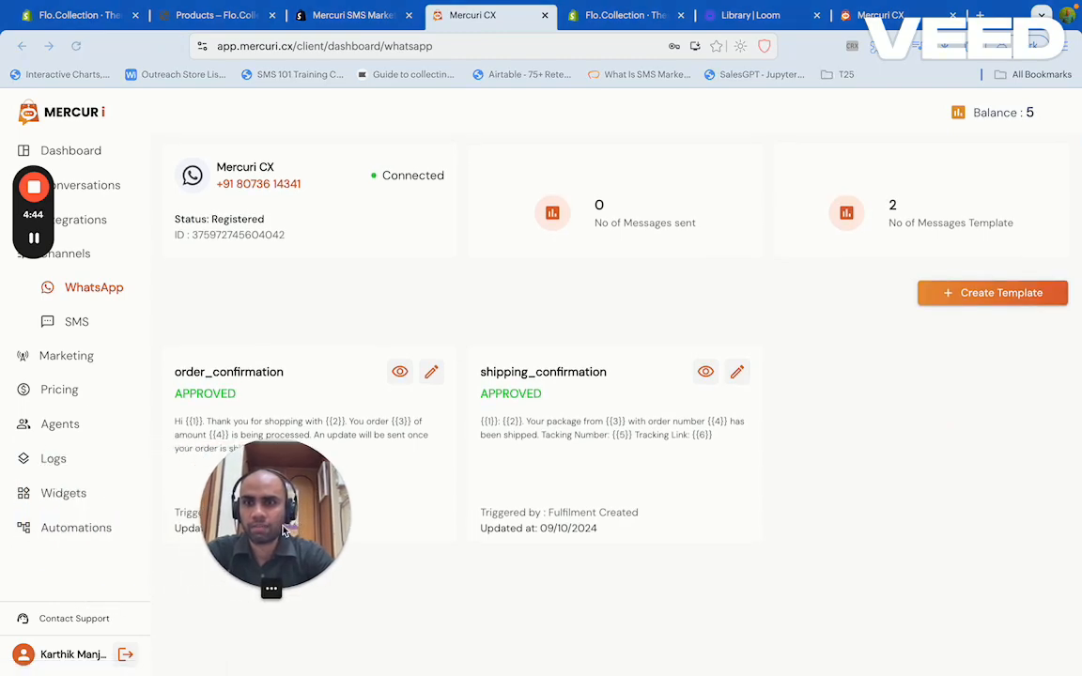
click(76, 529)
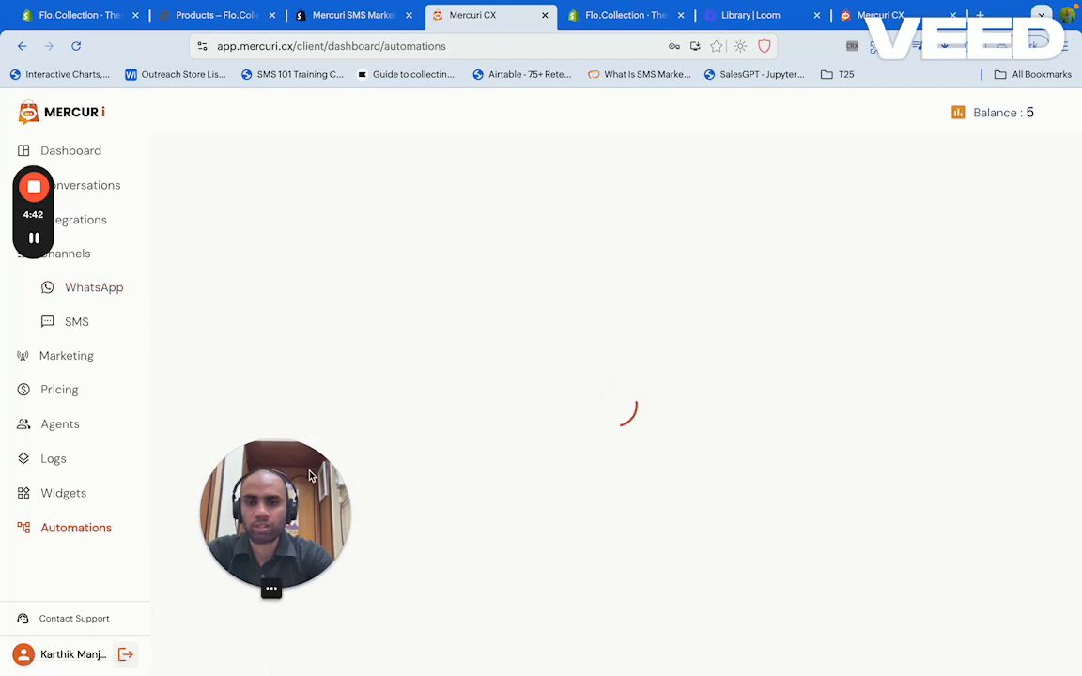
drag(276, 486, 89, 476)
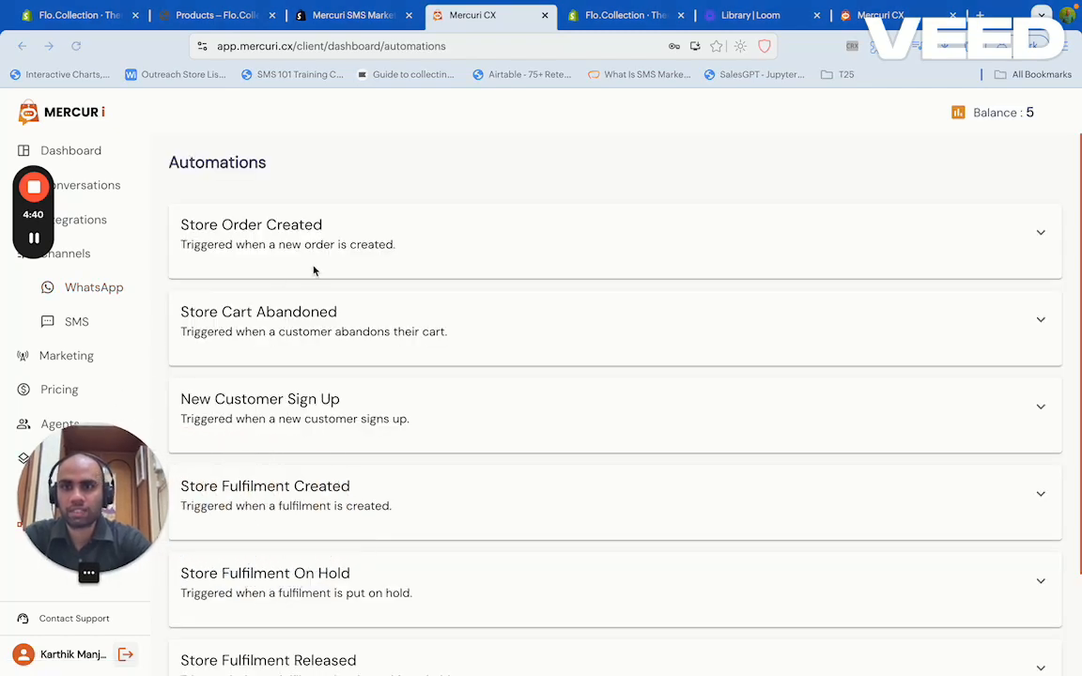
click(1043, 231)
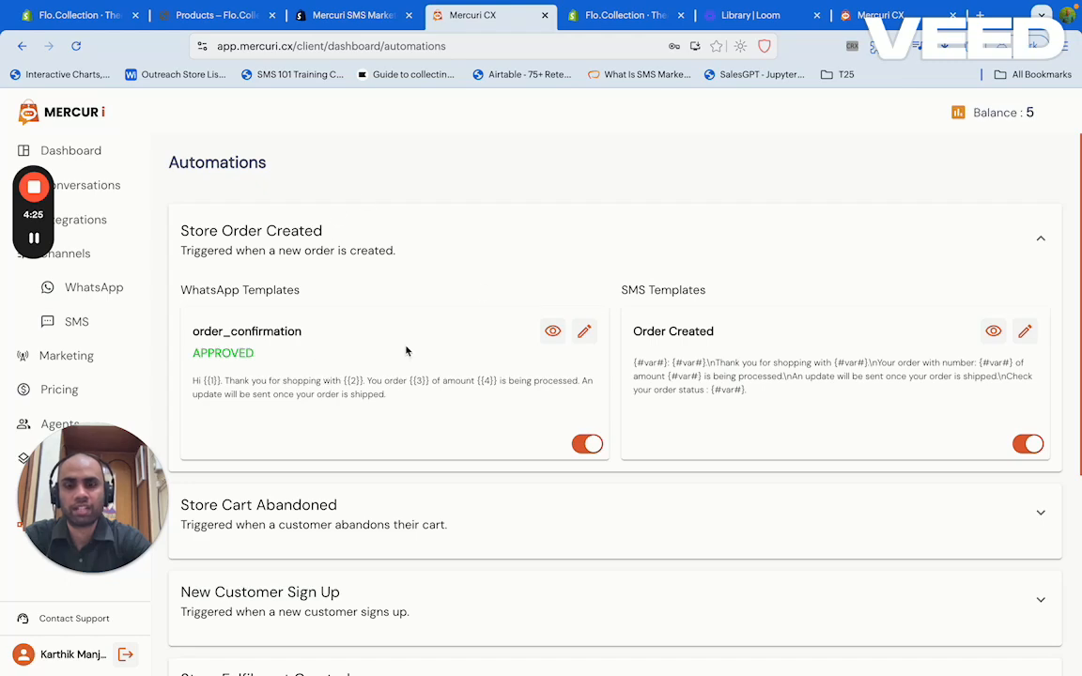
key(ctrl+Left)
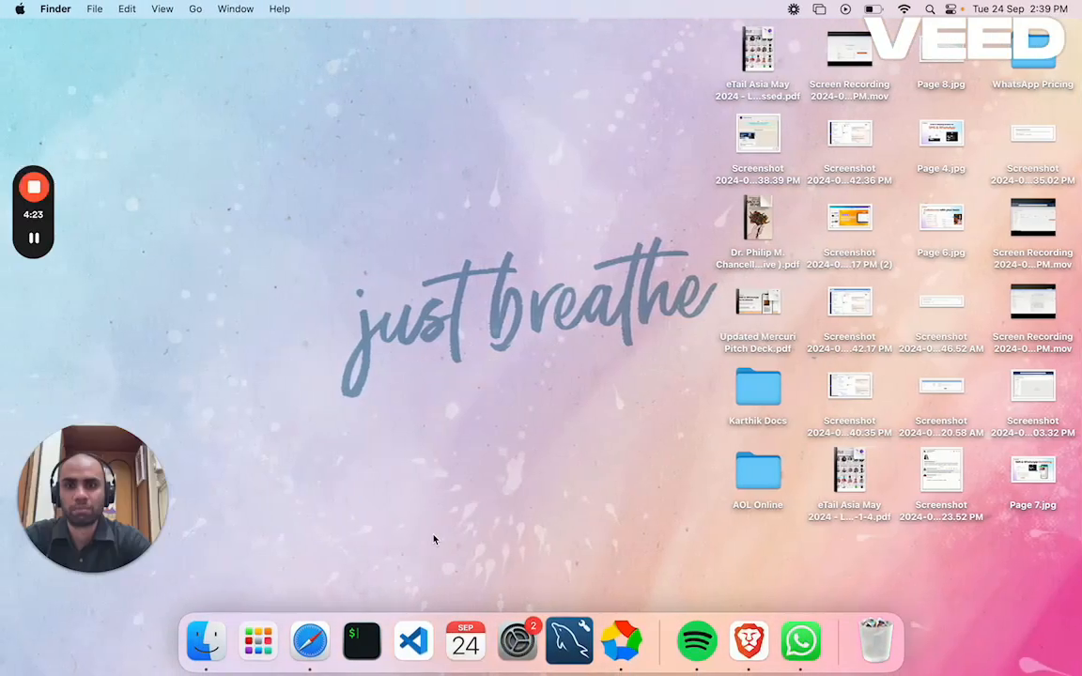
Bring up WhatsApp's chat list, then return to the Flo.Collection Shopify Themes page
click(801, 642)
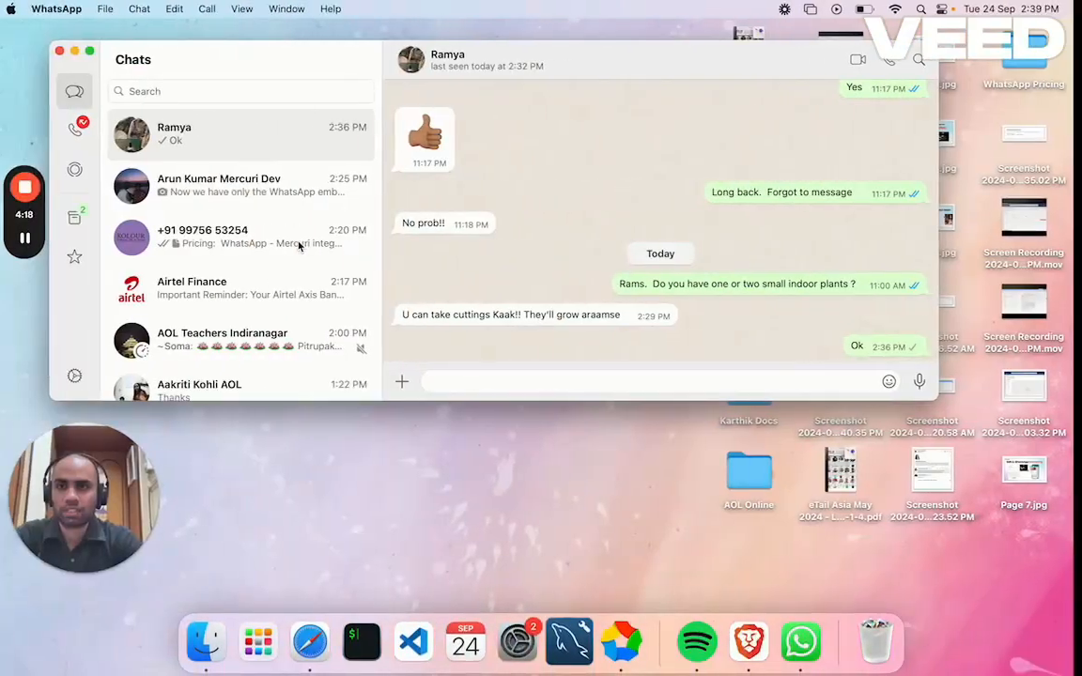
key(ctrl+Right)
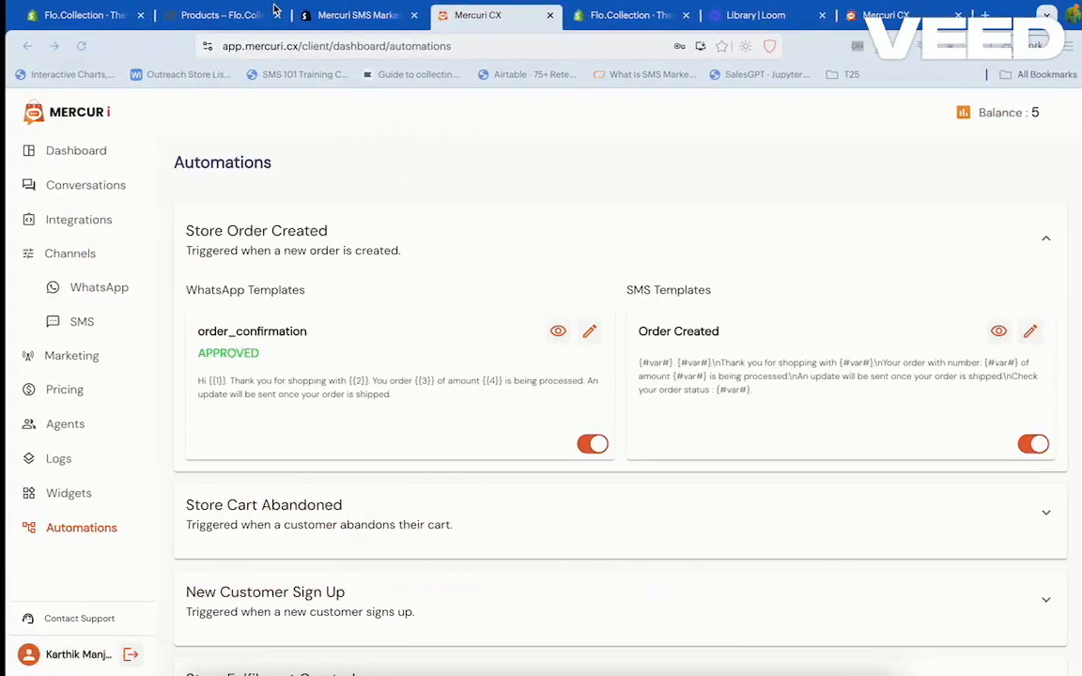
click(625, 16)
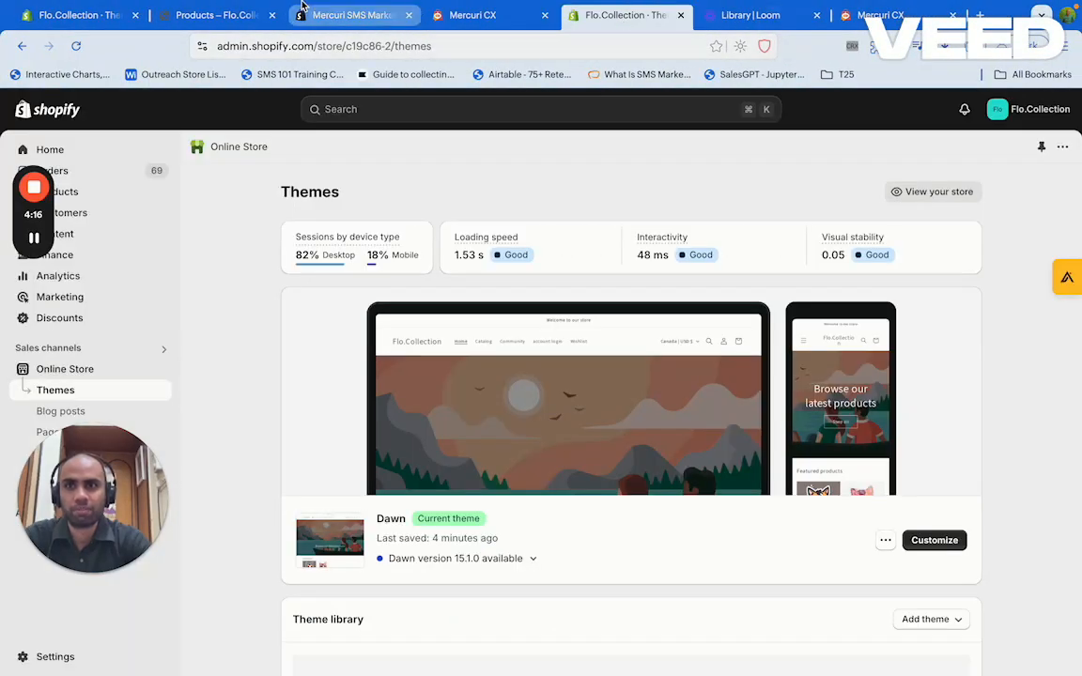
Add Cute Cat Stickers to the cart from the store's product page
click(350, 15)
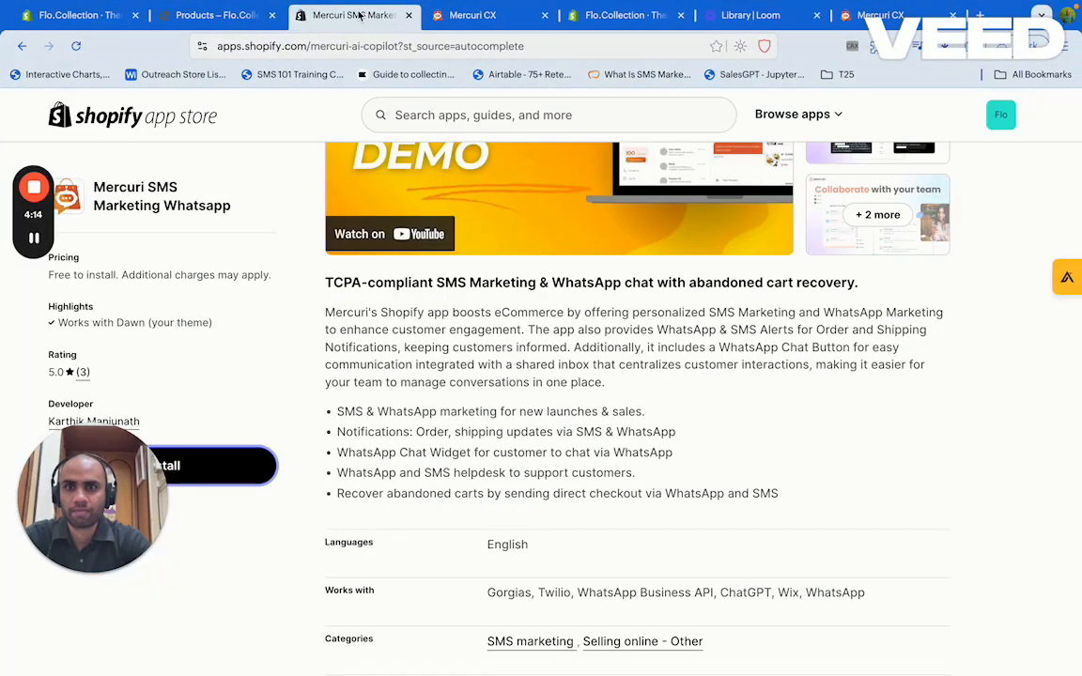
click(242, 15)
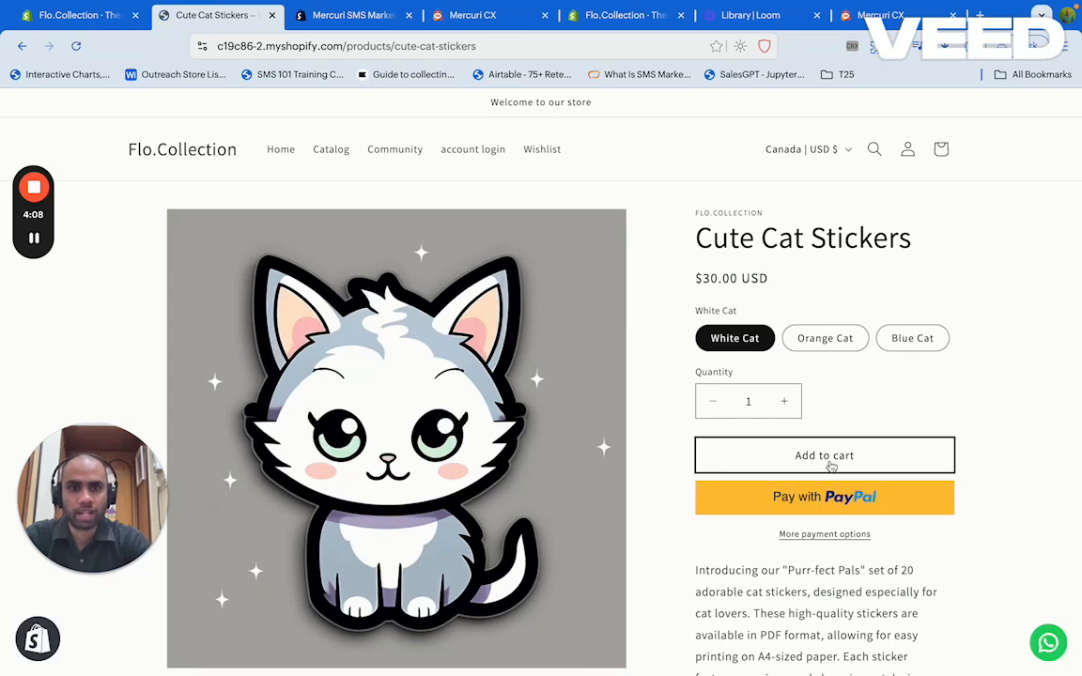
click(831, 466)
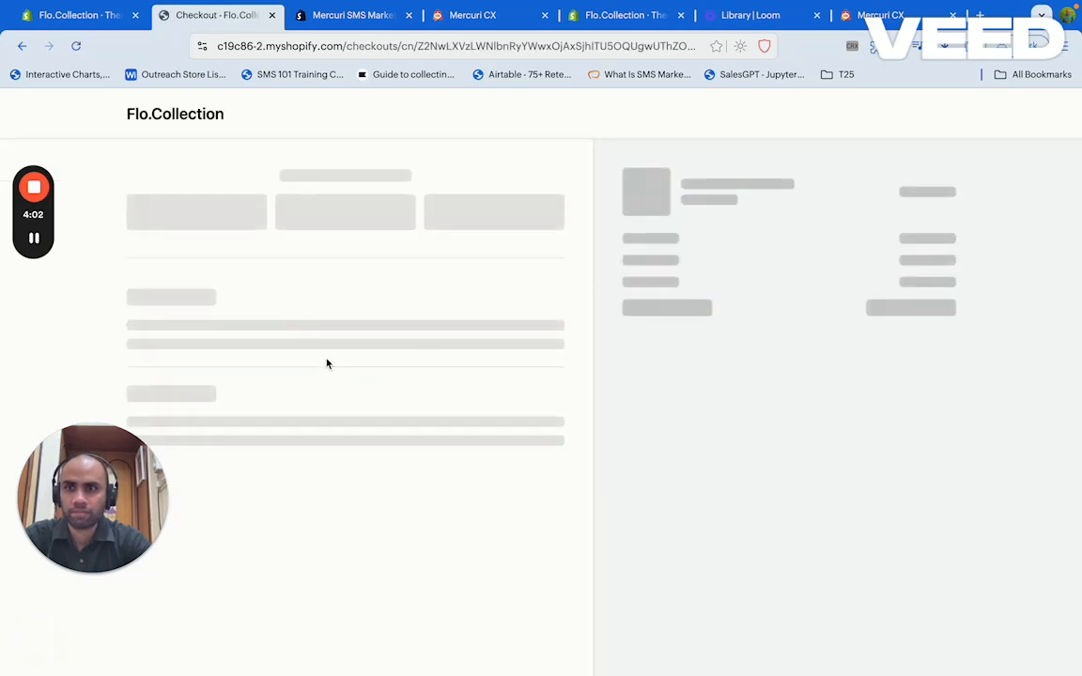
Enter the customer's mobile number with India +91 code, keeping Canada as delivery country
click(310, 319)
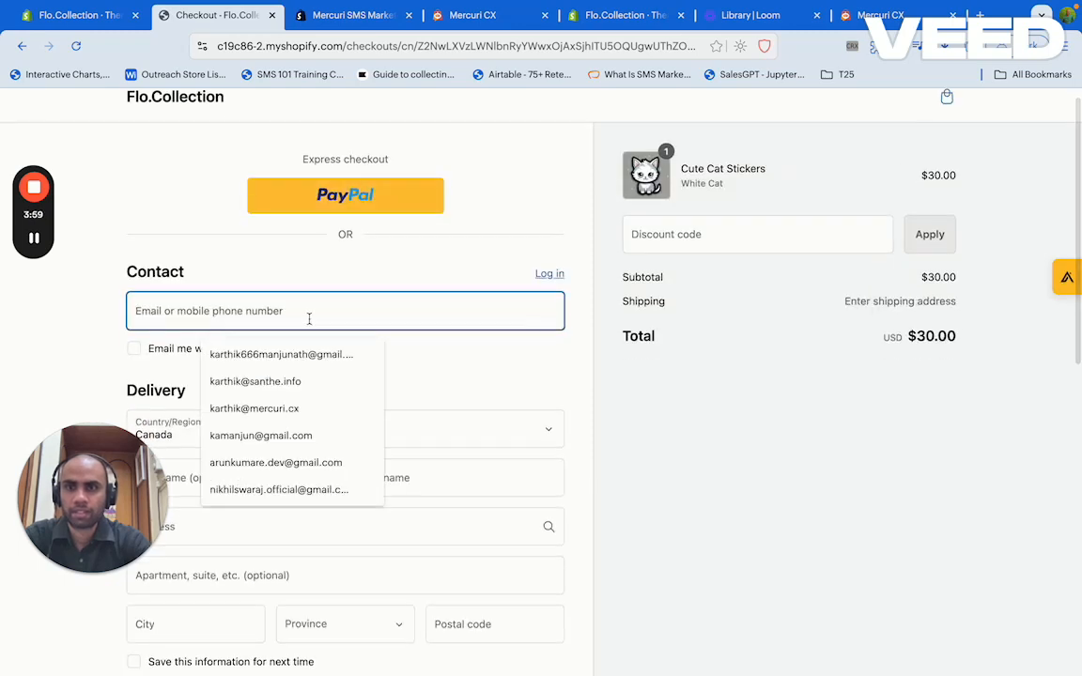
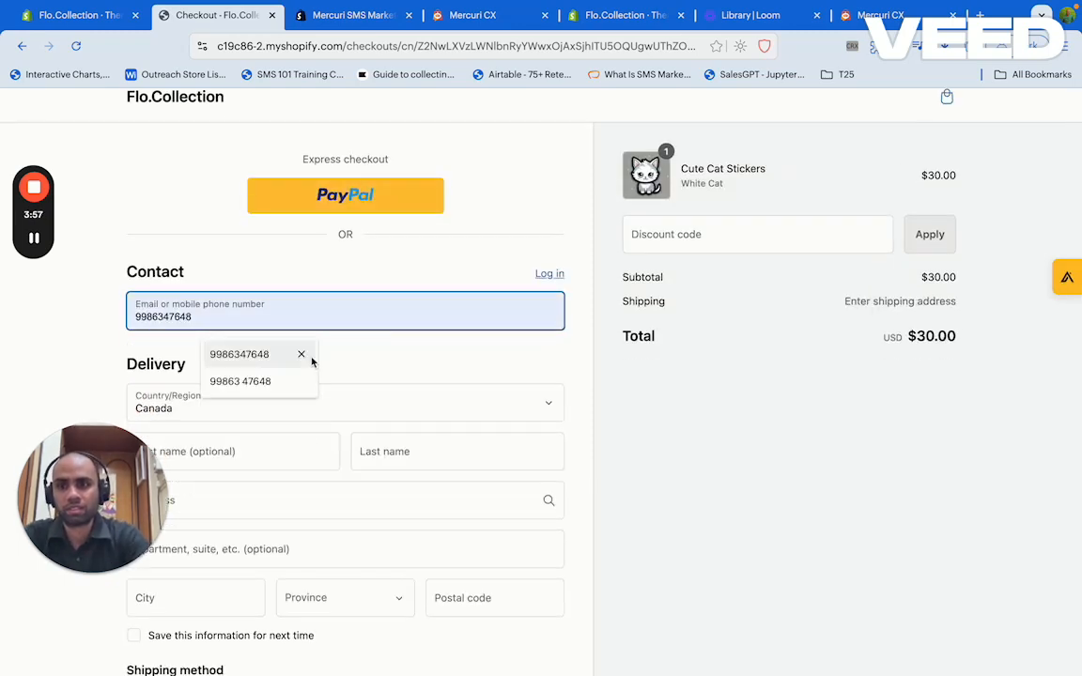
click(309, 357)
scroll(301, 374, down, 2)
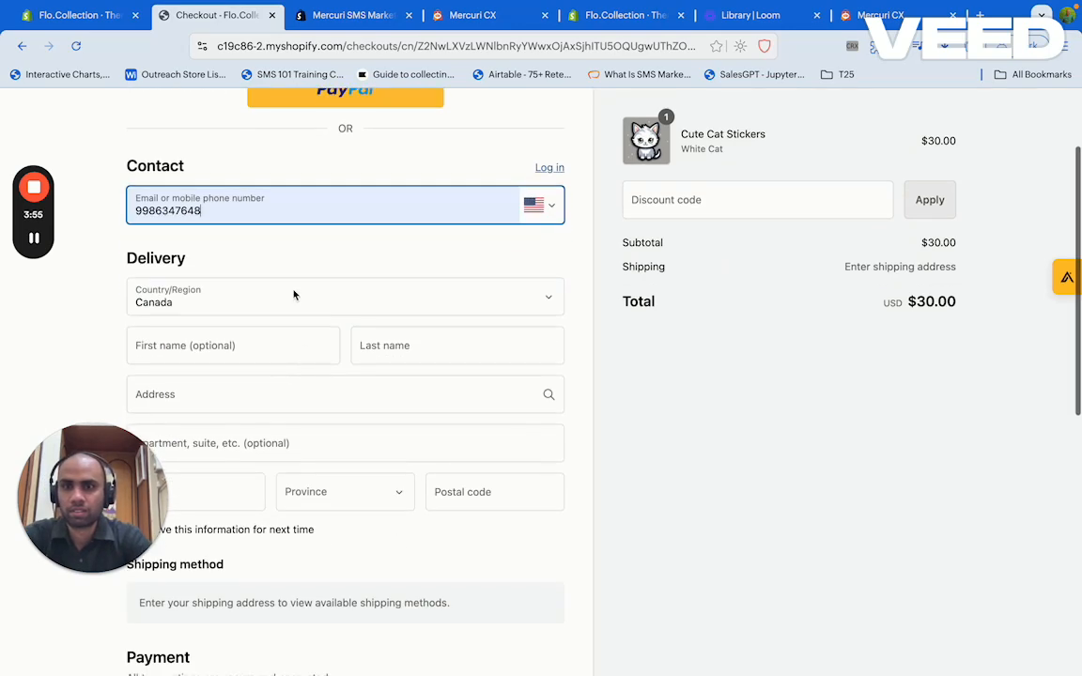
click(293, 295)
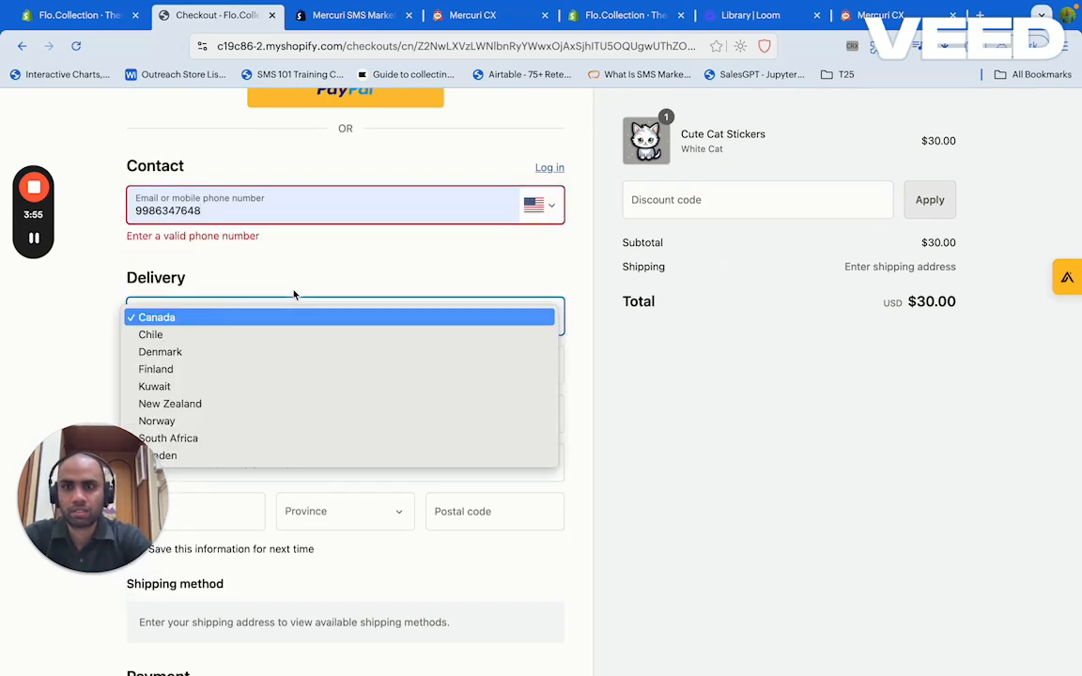
click(551, 208)
click(553, 210)
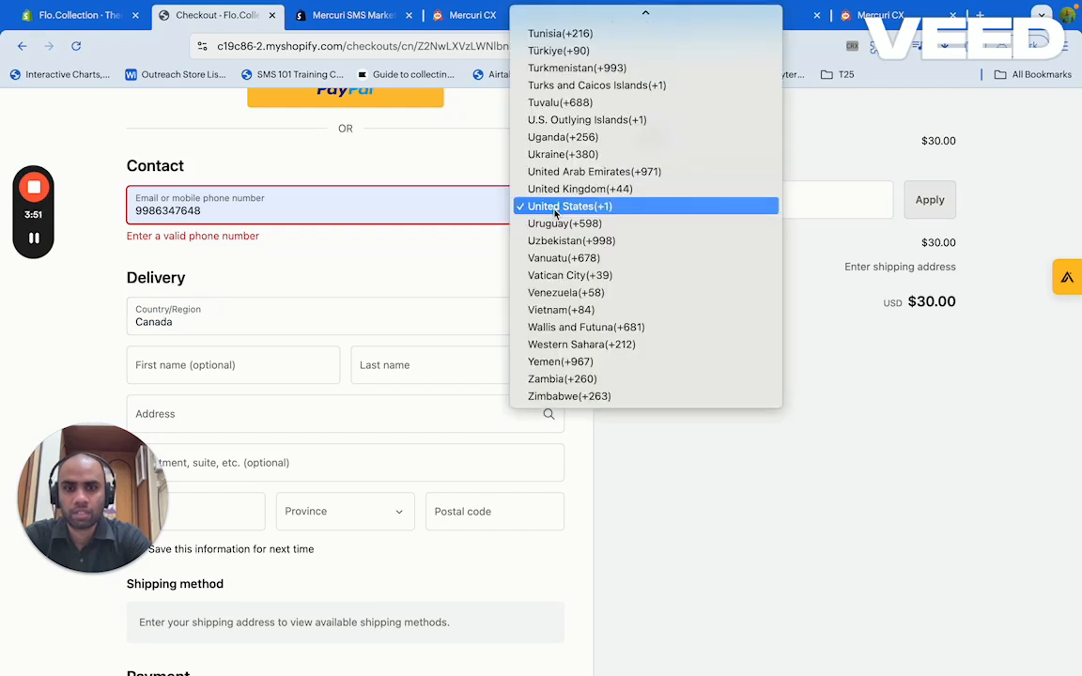
text(ind)
key(Return)
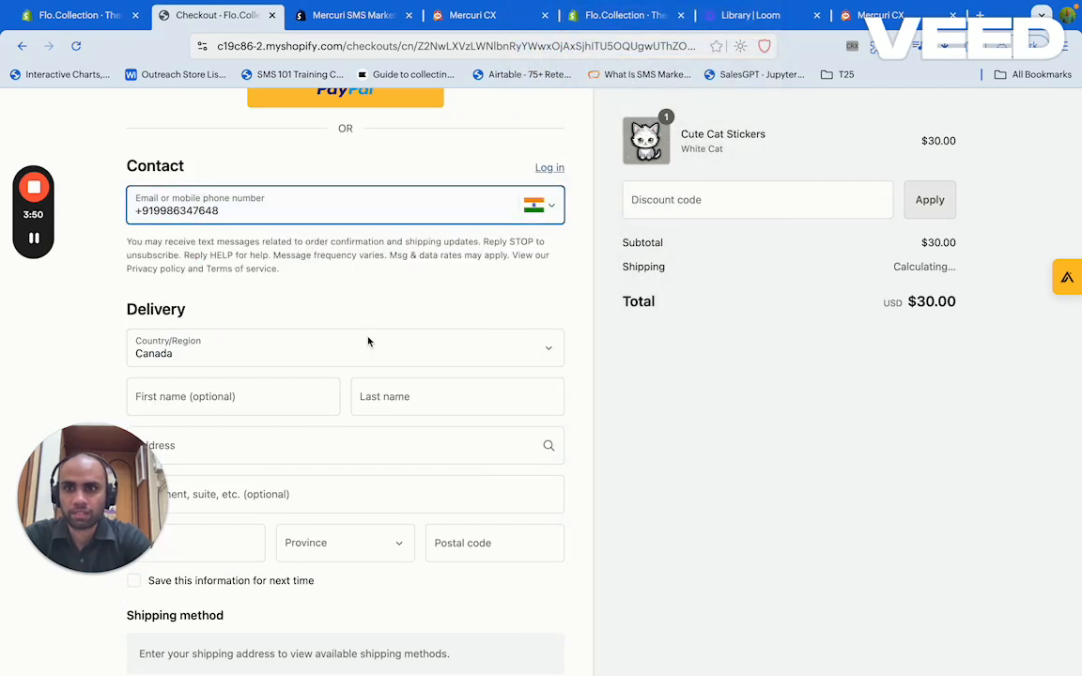
click(369, 342)
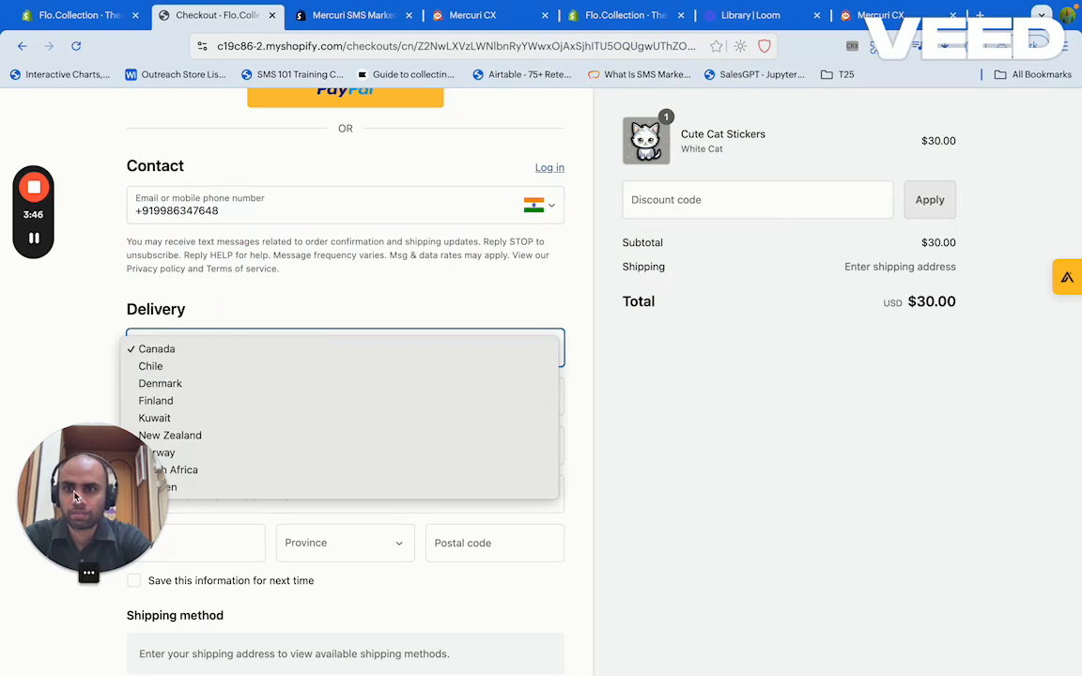
click(278, 313)
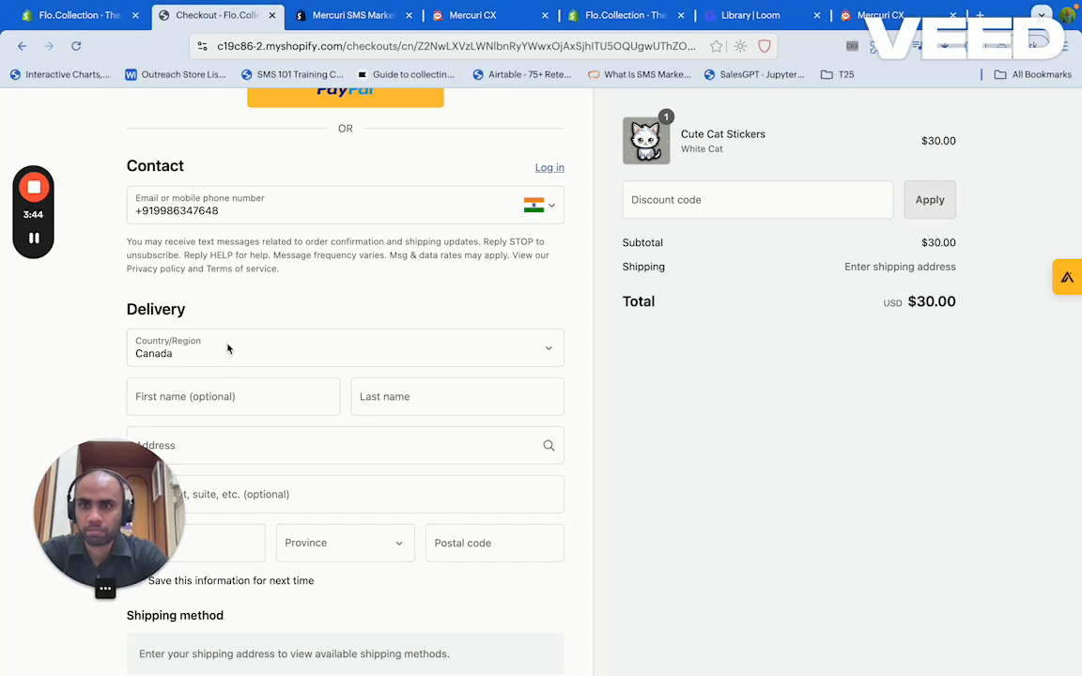
Fill in the customer's first and last names from the suggestions
click(273, 398)
click(252, 467)
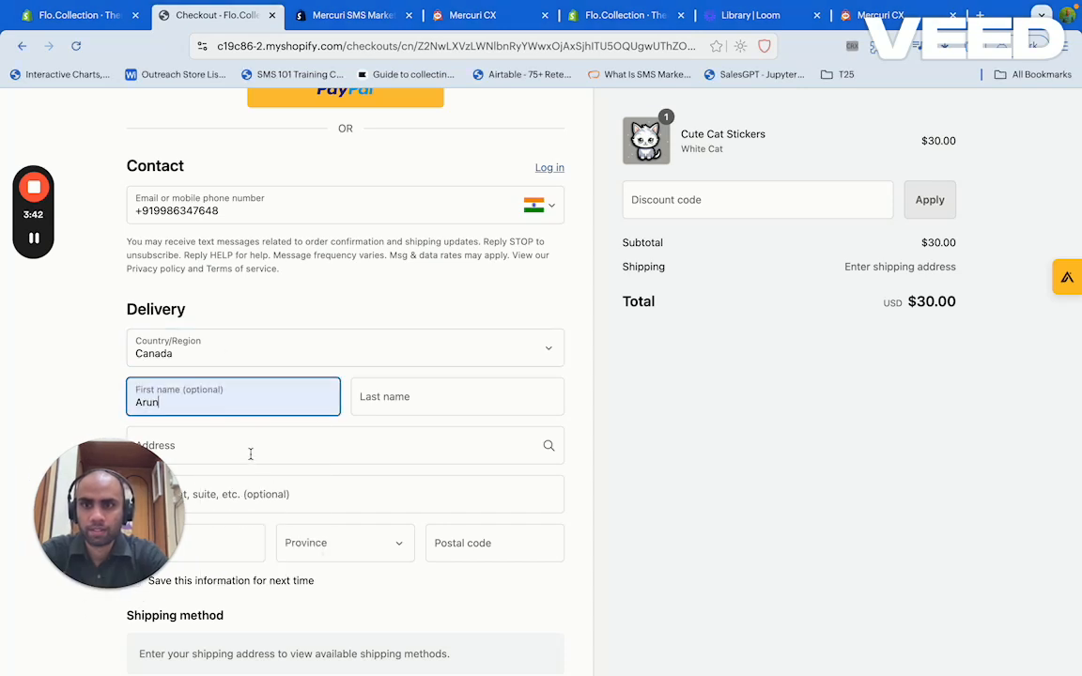
text(Karthik)
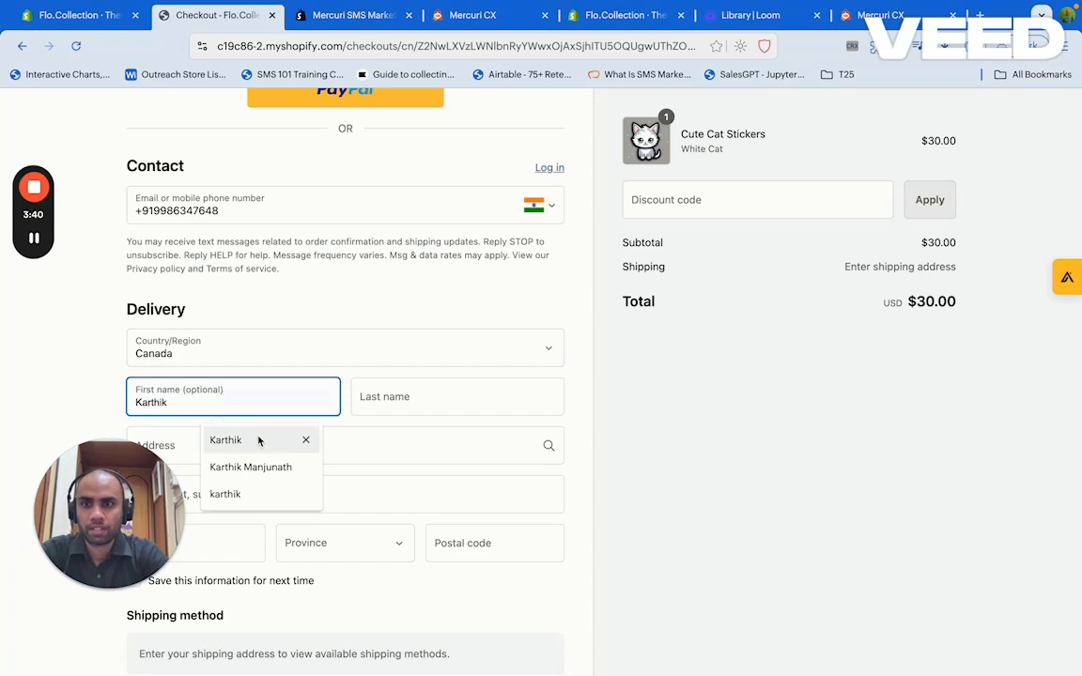
click(224, 440)
click(409, 400)
click(439, 441)
click(357, 454)
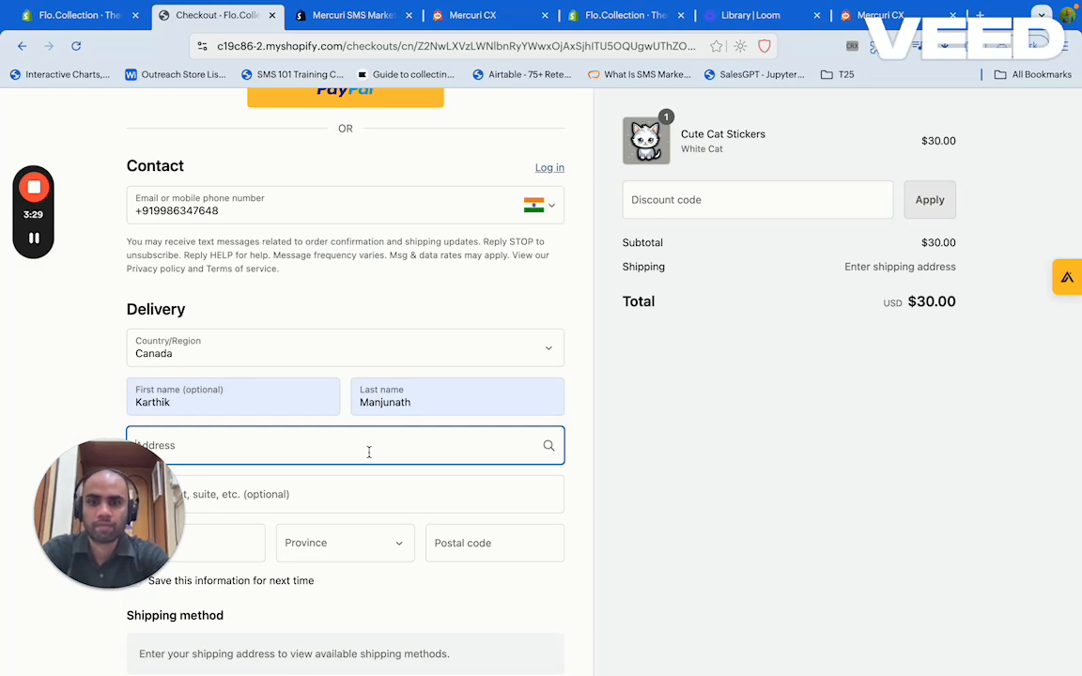
text(onto)
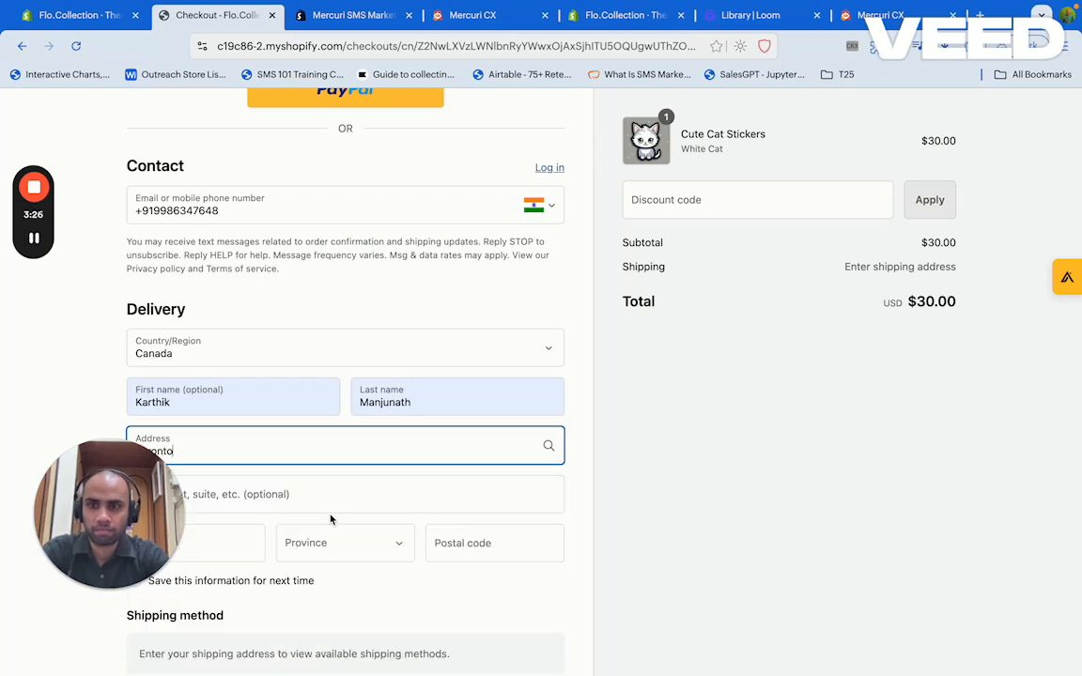
scroll(330, 520, down, 3)
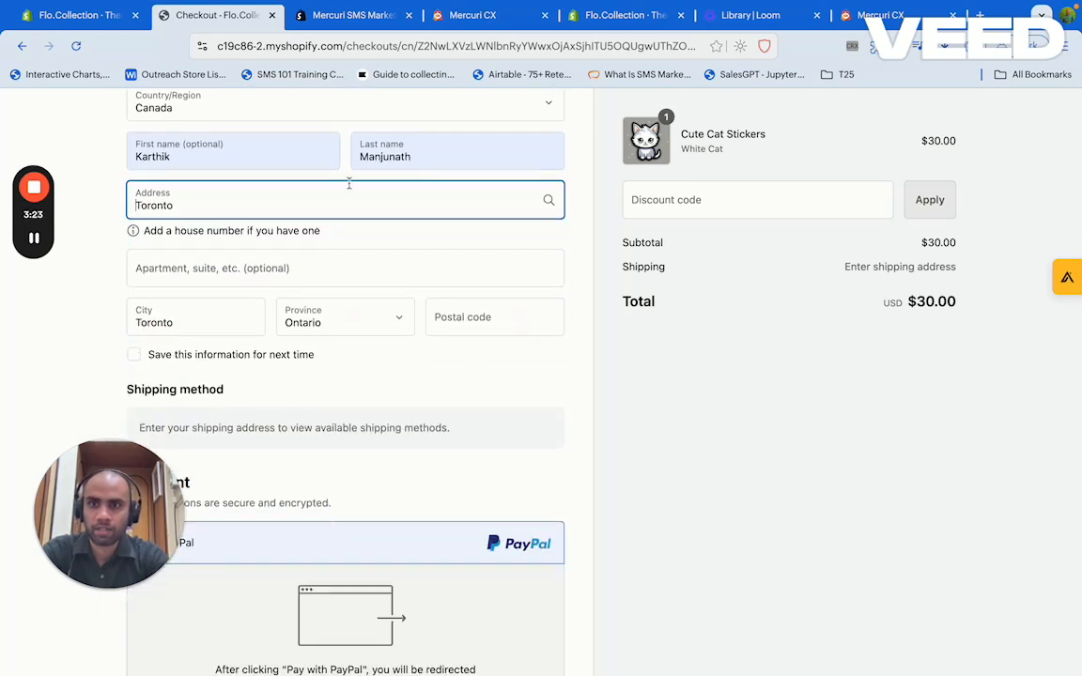
click(137, 205)
text(21)
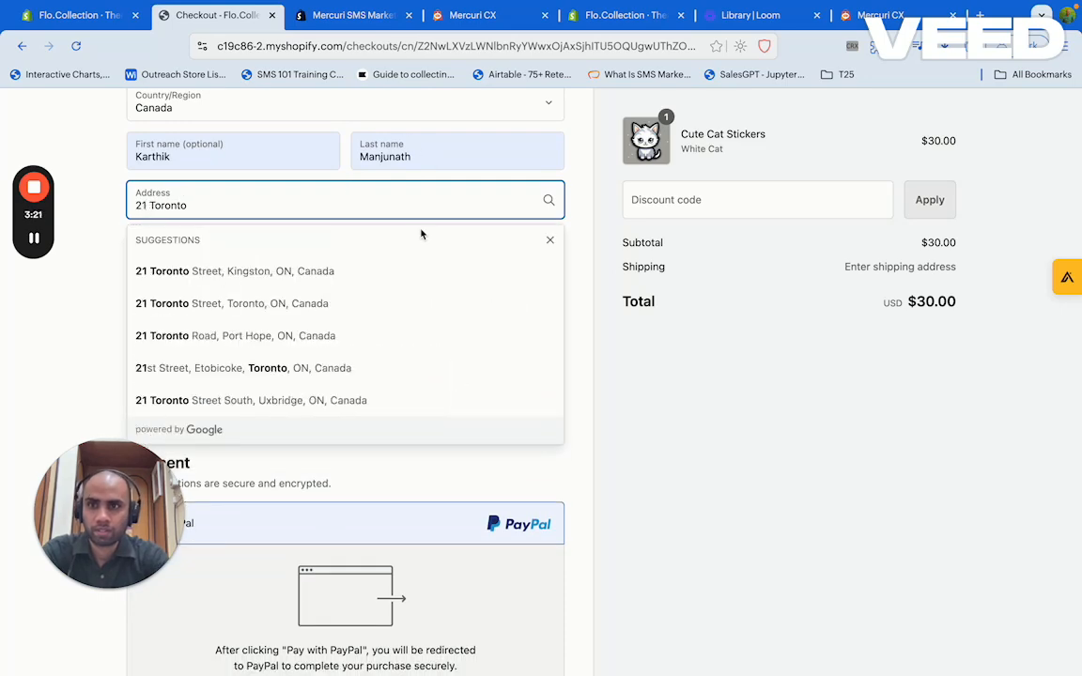
click(331, 267)
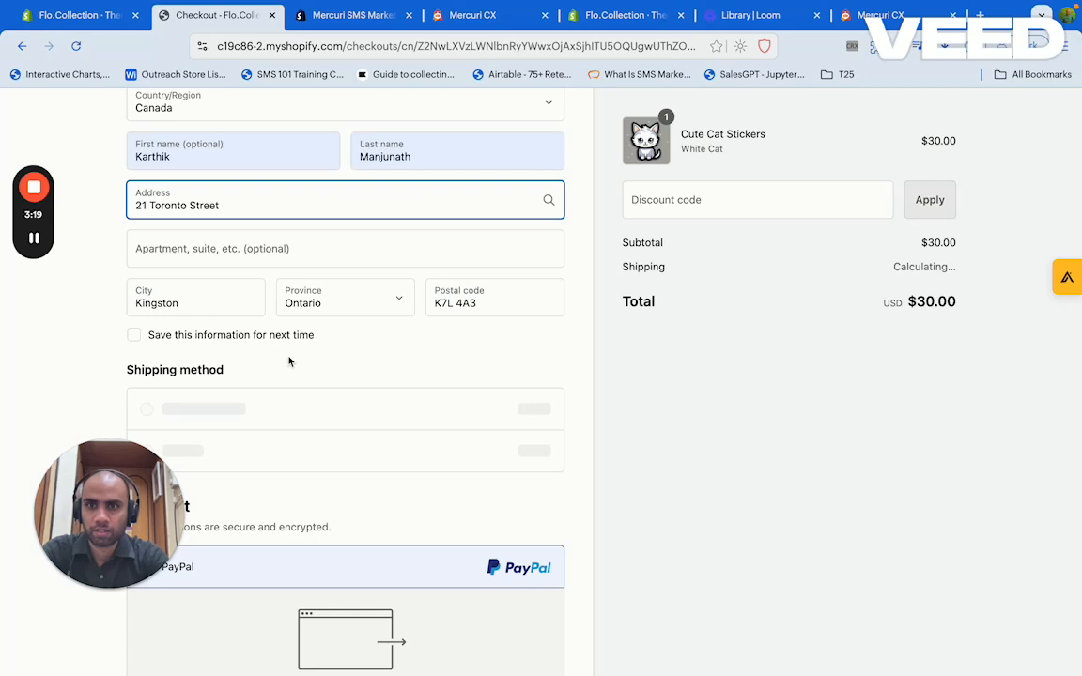
Choose Cash on Delivery and place the $30.00 order
scroll(290, 360, down, 2)
scroll(214, 349, down, 5)
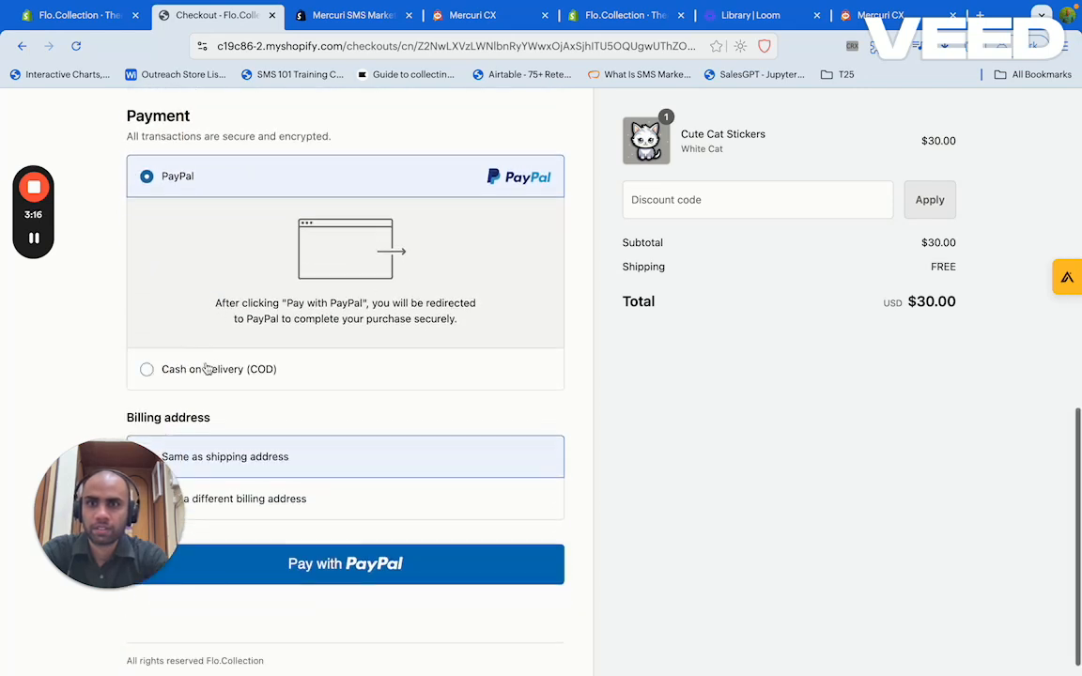
click(206, 369)
scroll(207, 369, up, 3)
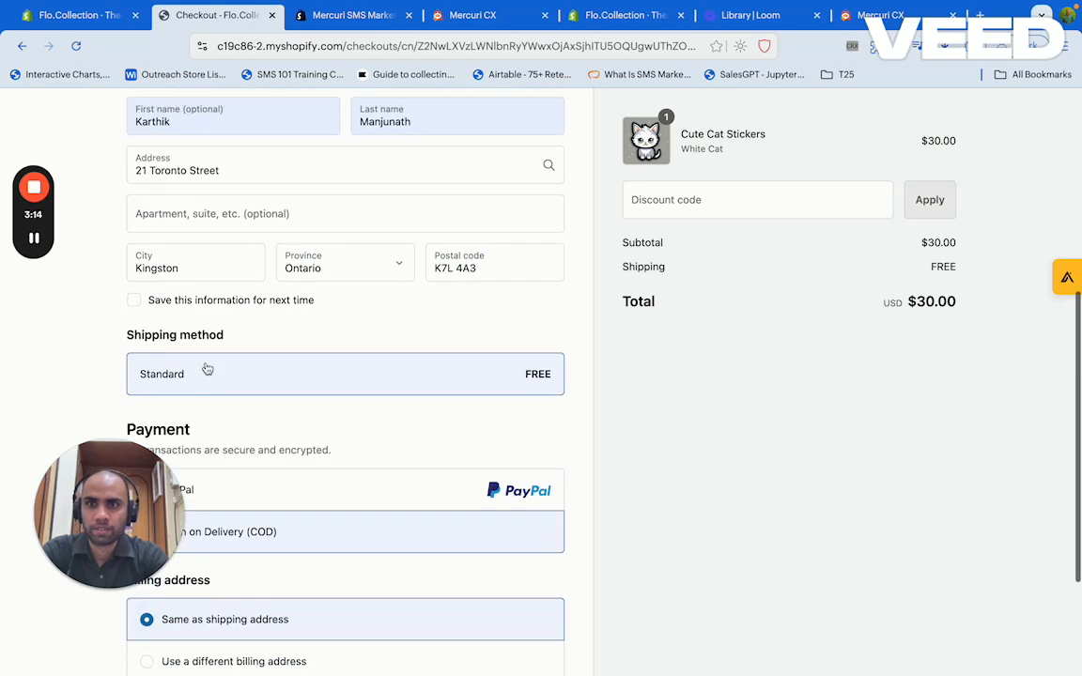
scroll(235, 357, down, 3)
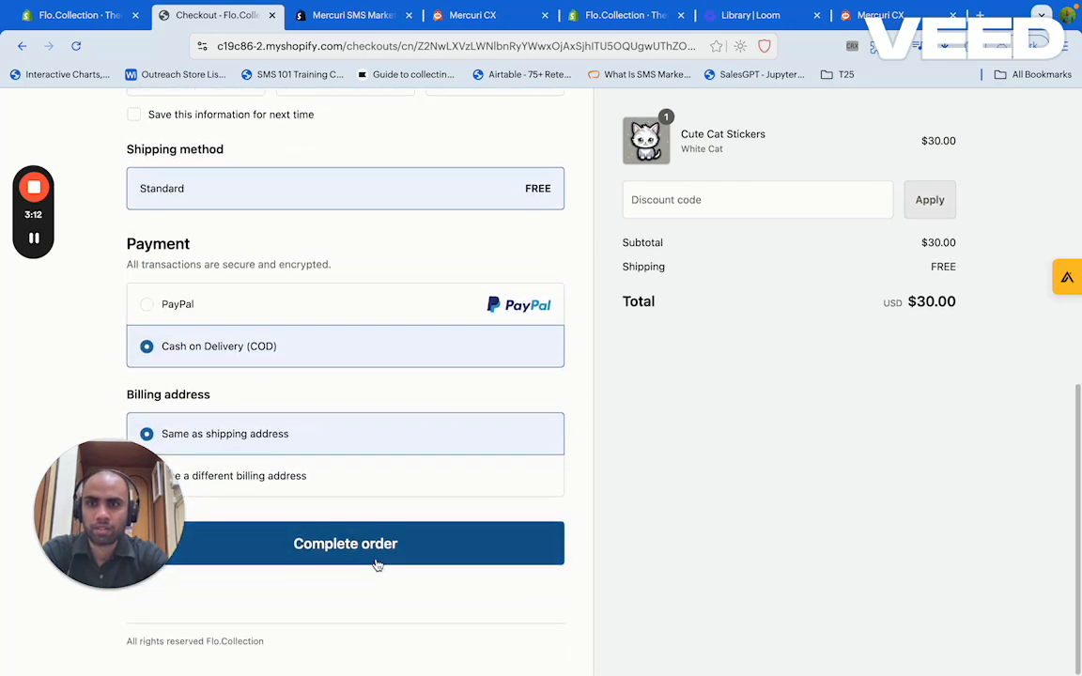
click(364, 548)
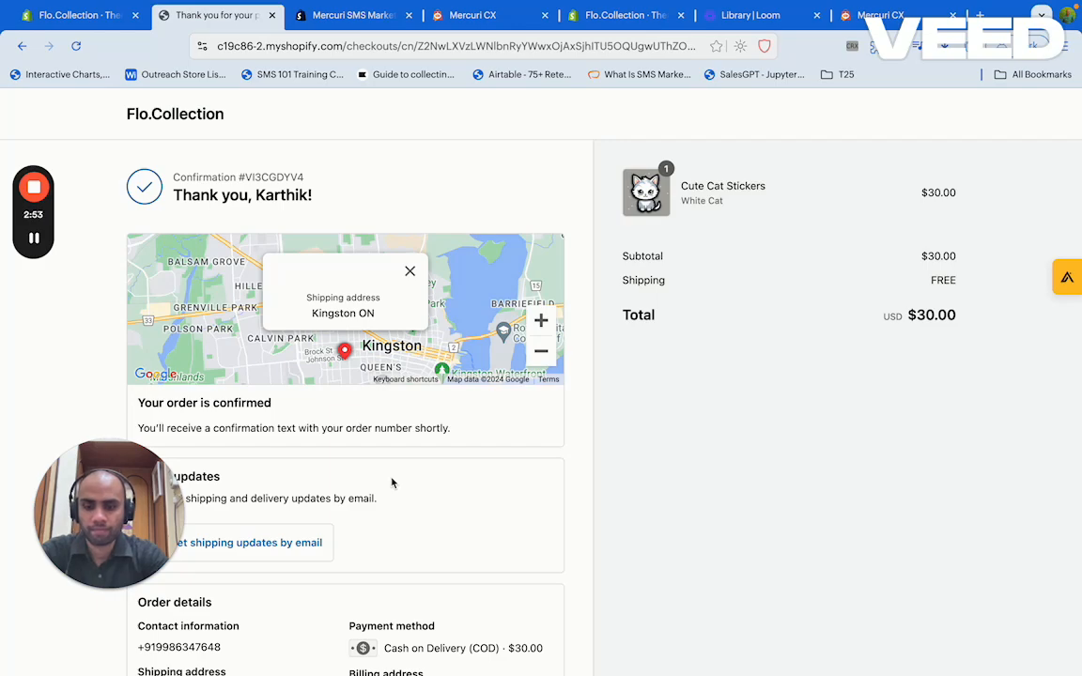
Open the Mercuri CX WhatsApp chat to read the order 1109 confirmation with the cat image
key(ctrl+Left)
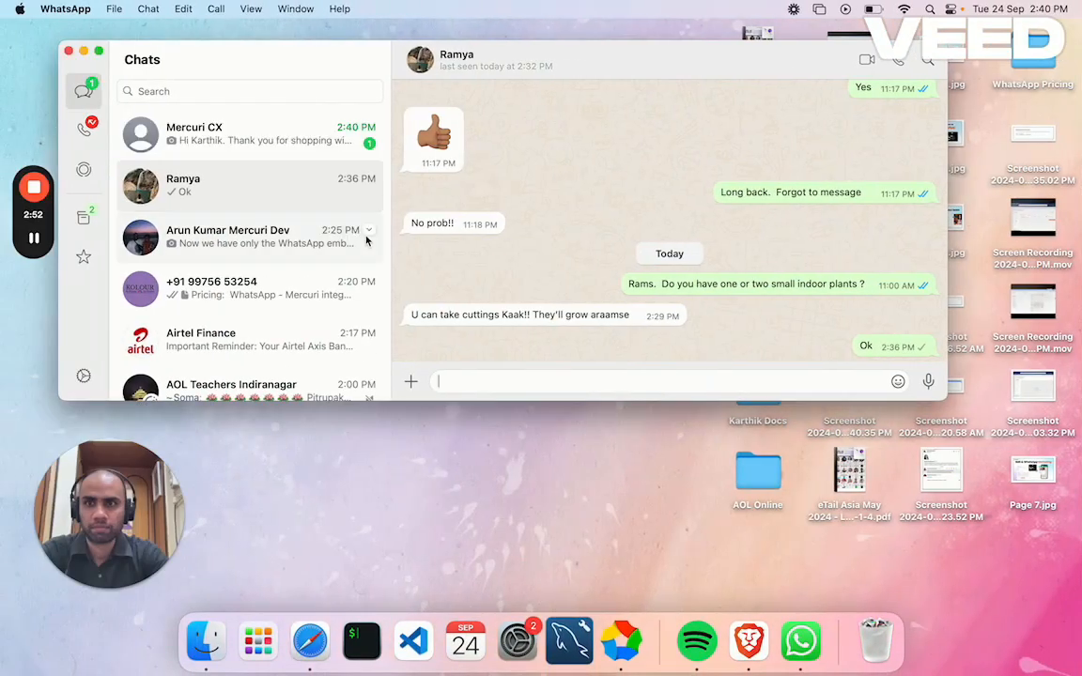
click(295, 140)
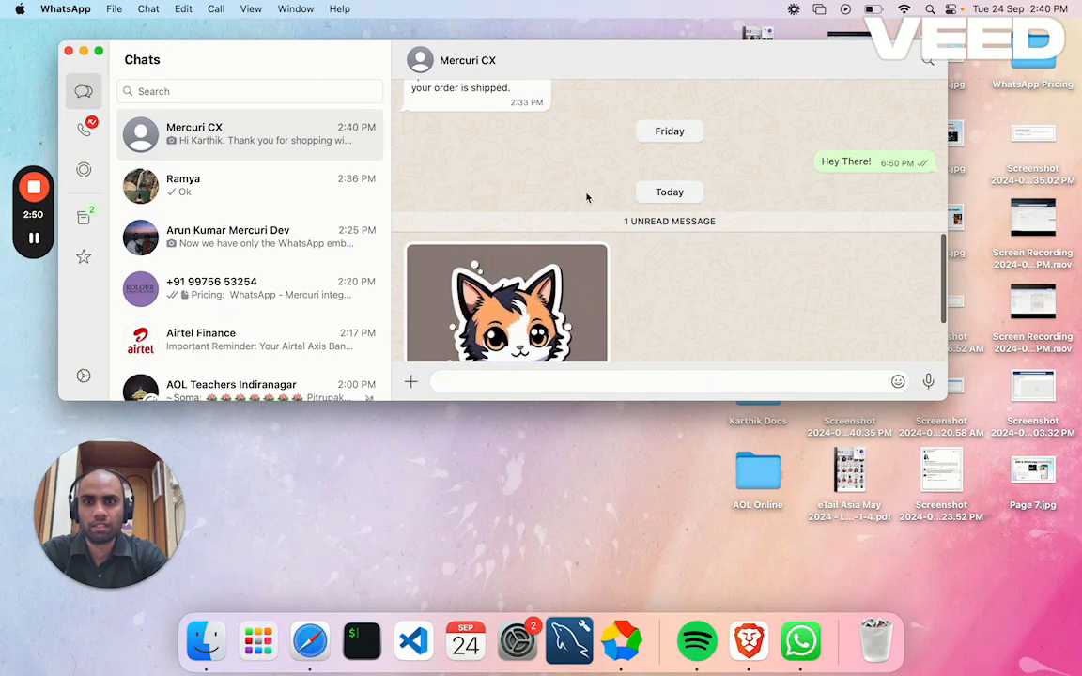
scroll(565, 233, down, 3)
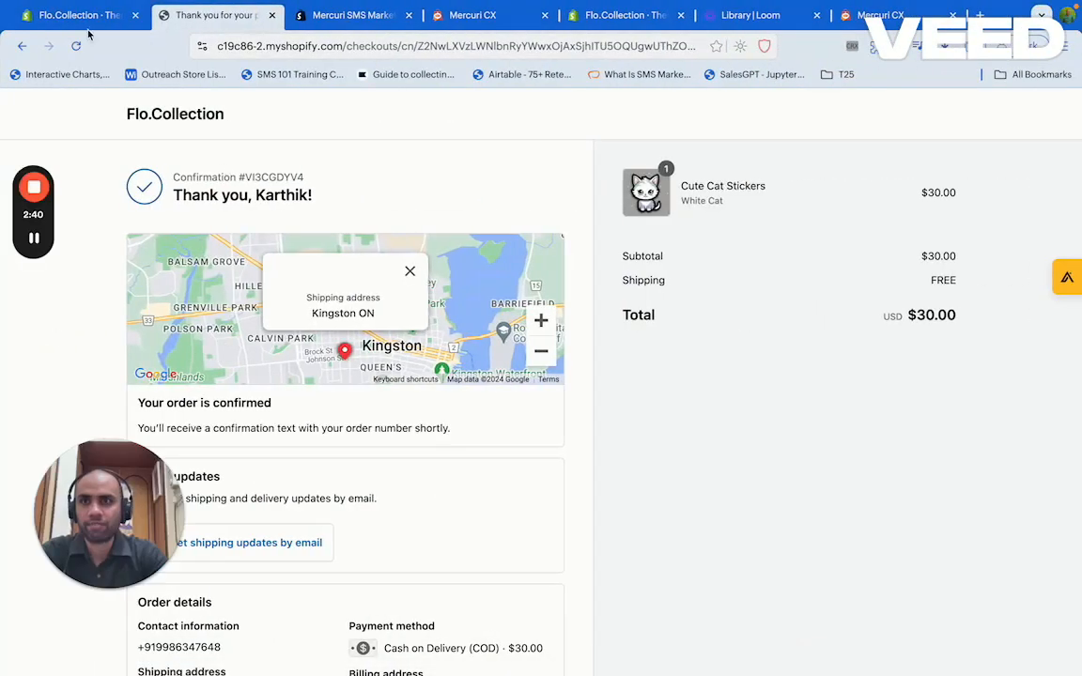
Open order #1109 from Shopify Admin Orders and start fulfilling the Cute Cat Stickers item
click(80, 16)
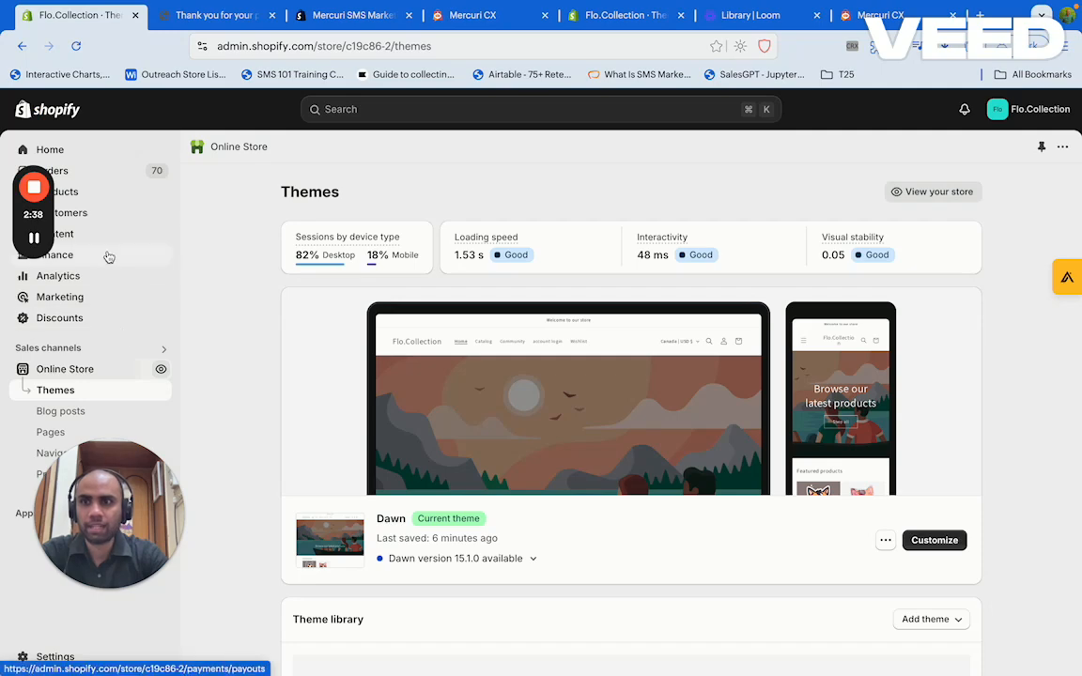
click(86, 173)
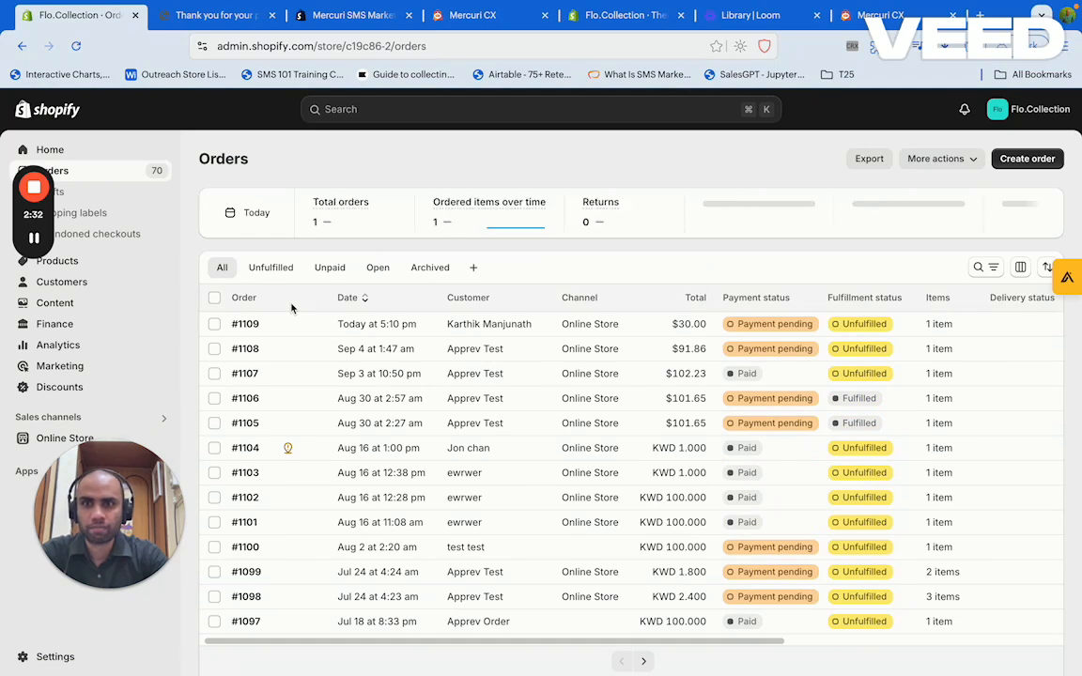
click(248, 324)
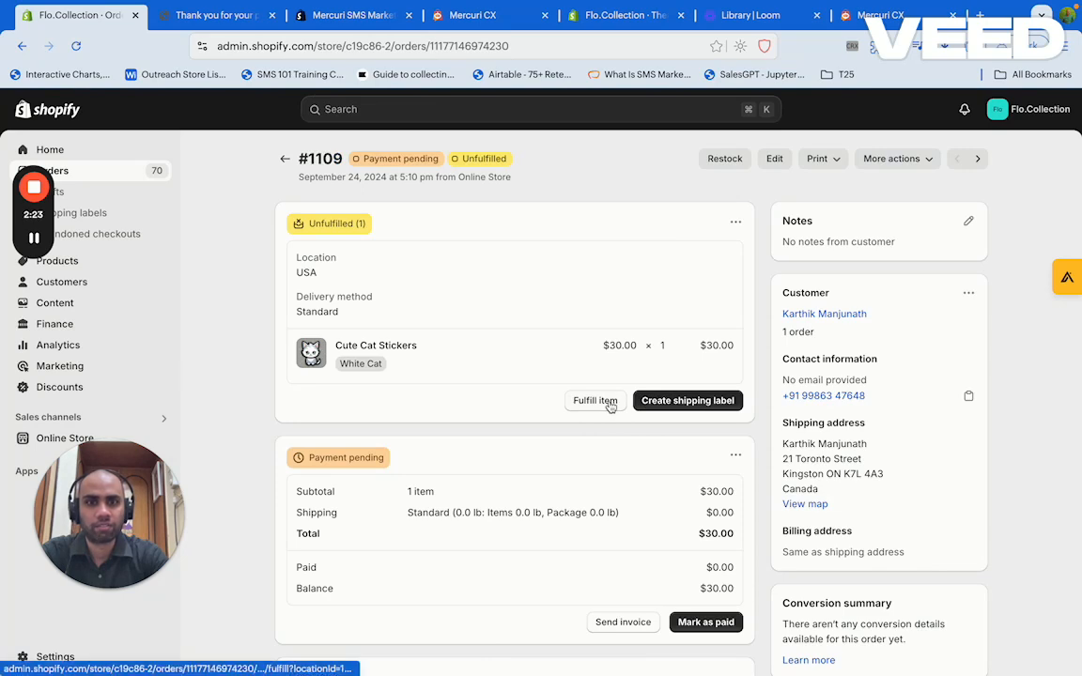
click(889, 160)
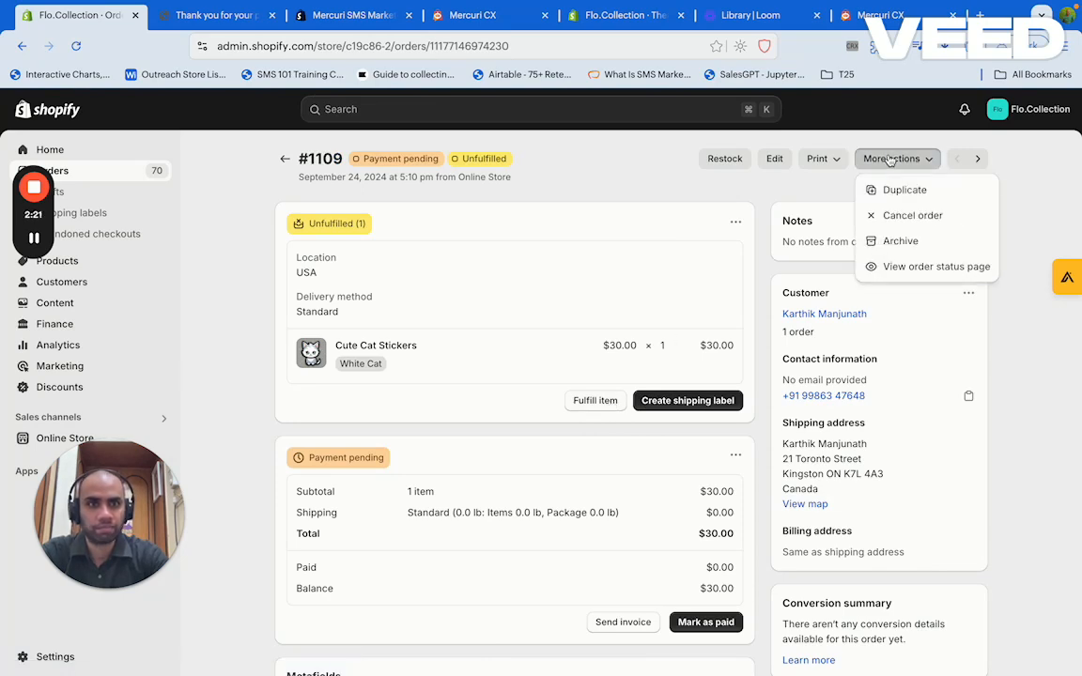
click(892, 160)
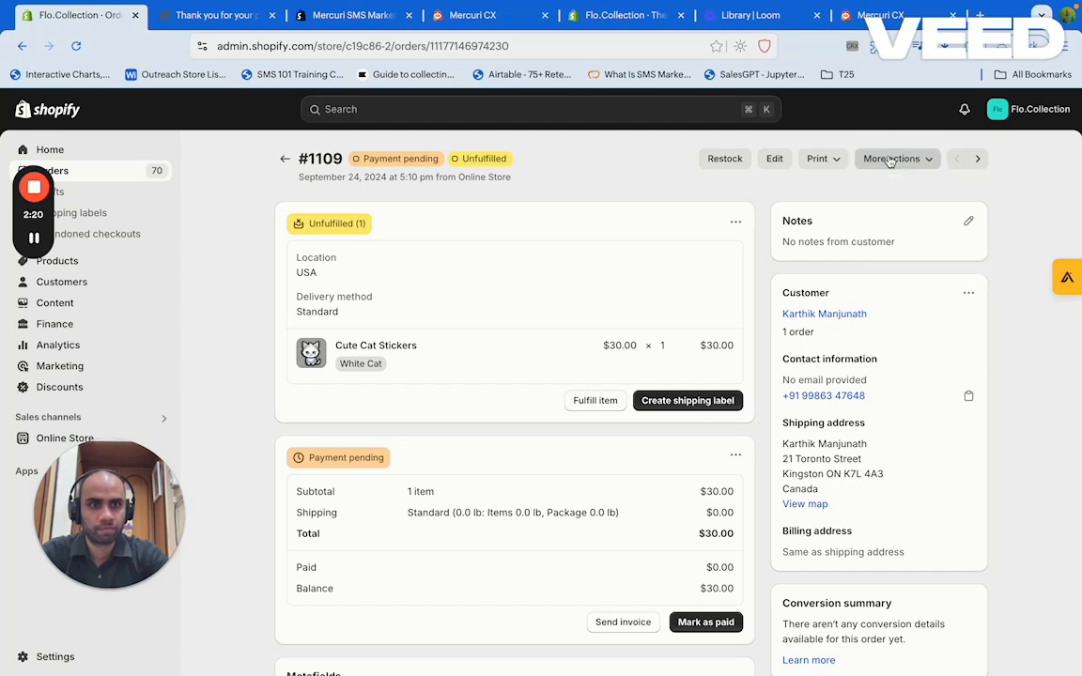
click(598, 401)
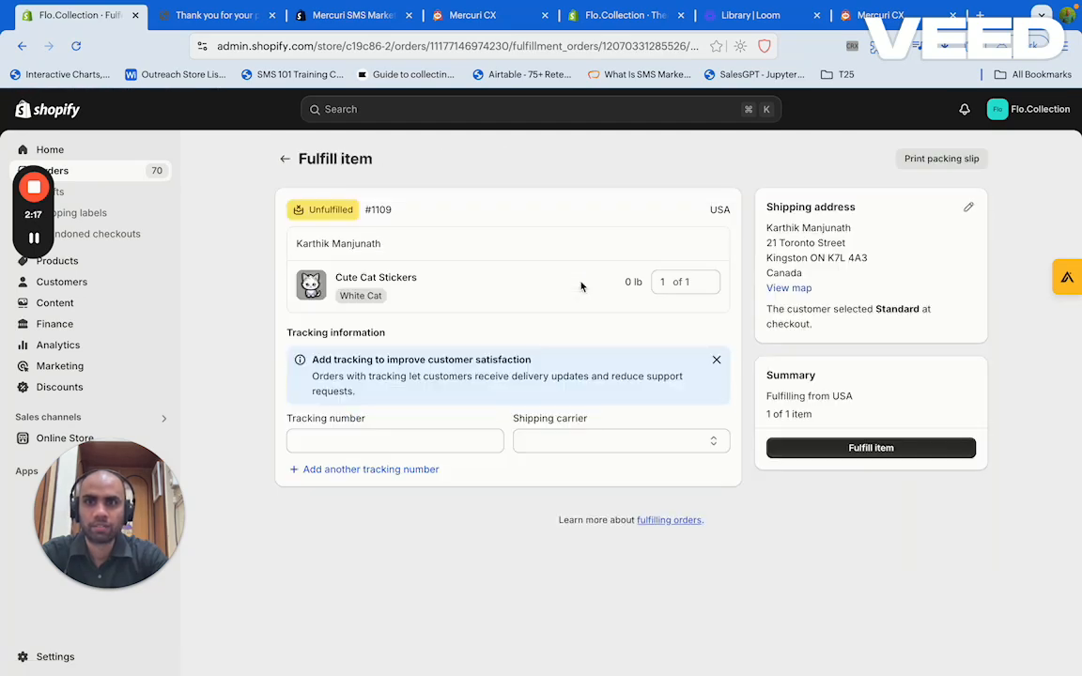
click(402, 440)
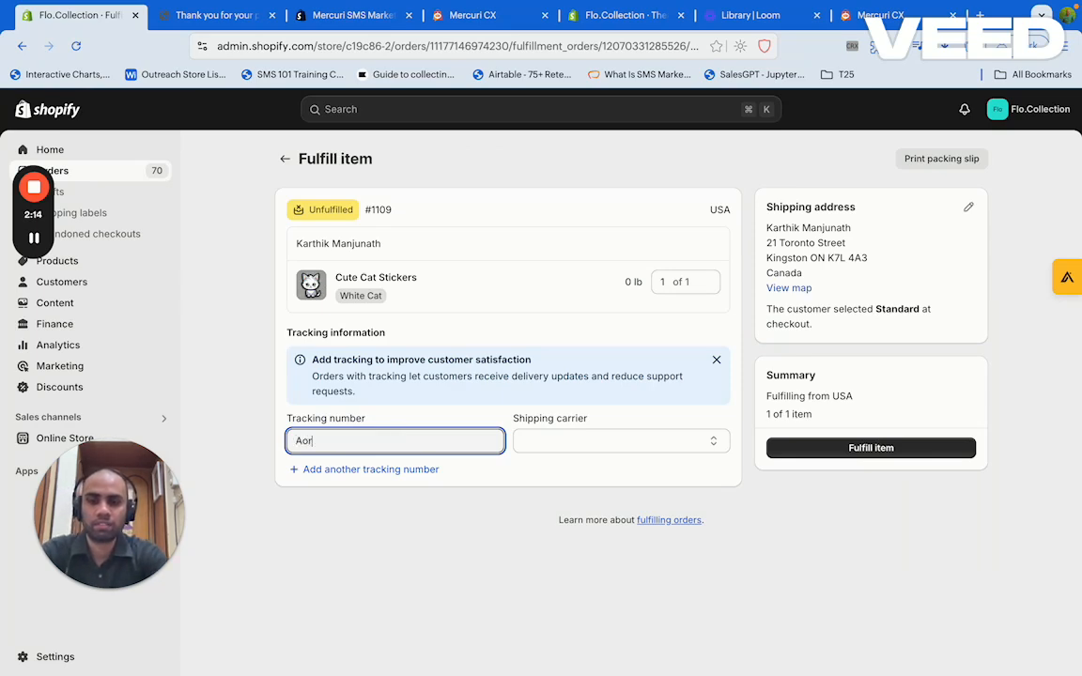
Enter AOR123 as the tracking number
text(Aor123)
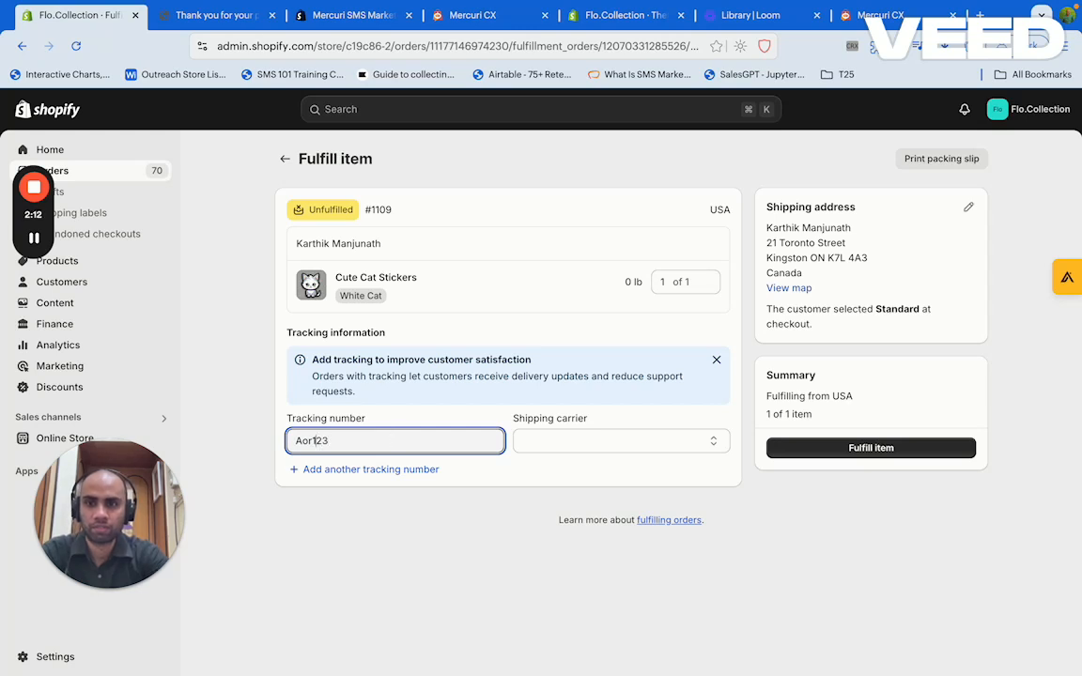
key(Left)
key(BackSpace)
key(BackSpace)
text()R)
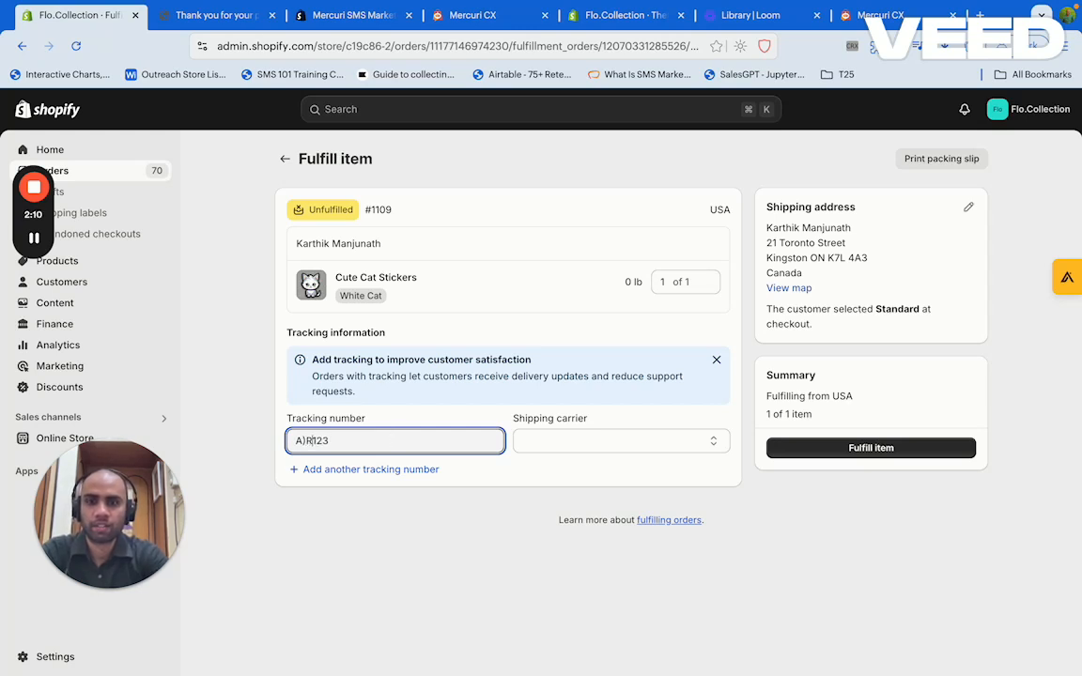
click(305, 441)
key(BackSpace)
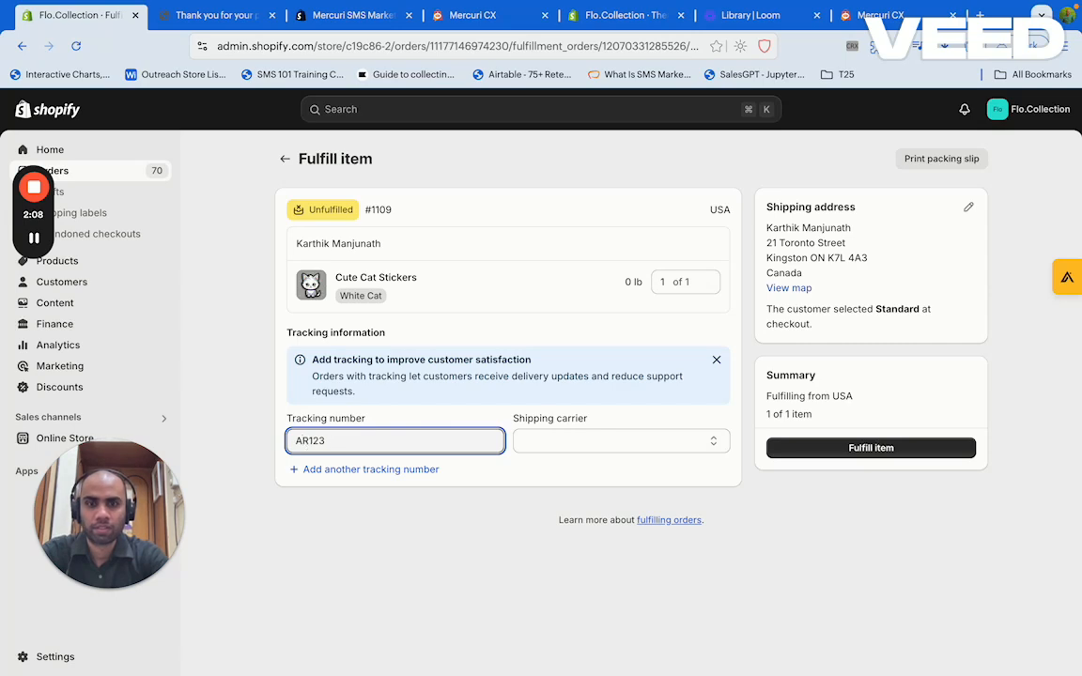
text(o)
key(BackSpace)
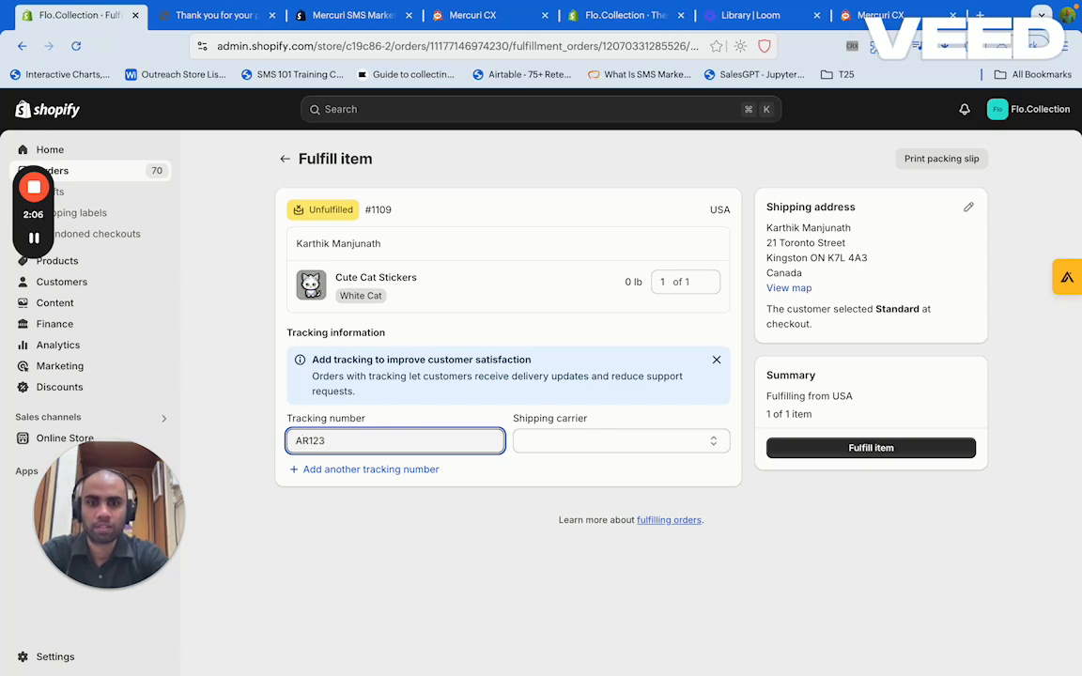
text(O)
Set Amazon as the shipping carrier and fulfil the item
click(545, 447)
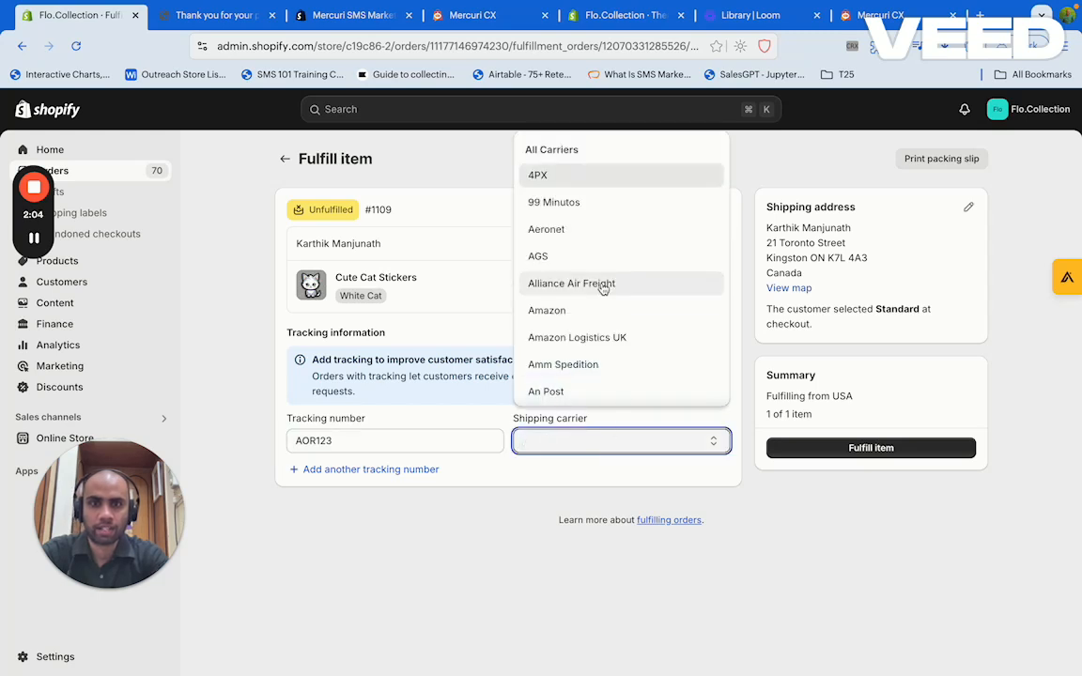
click(590, 320)
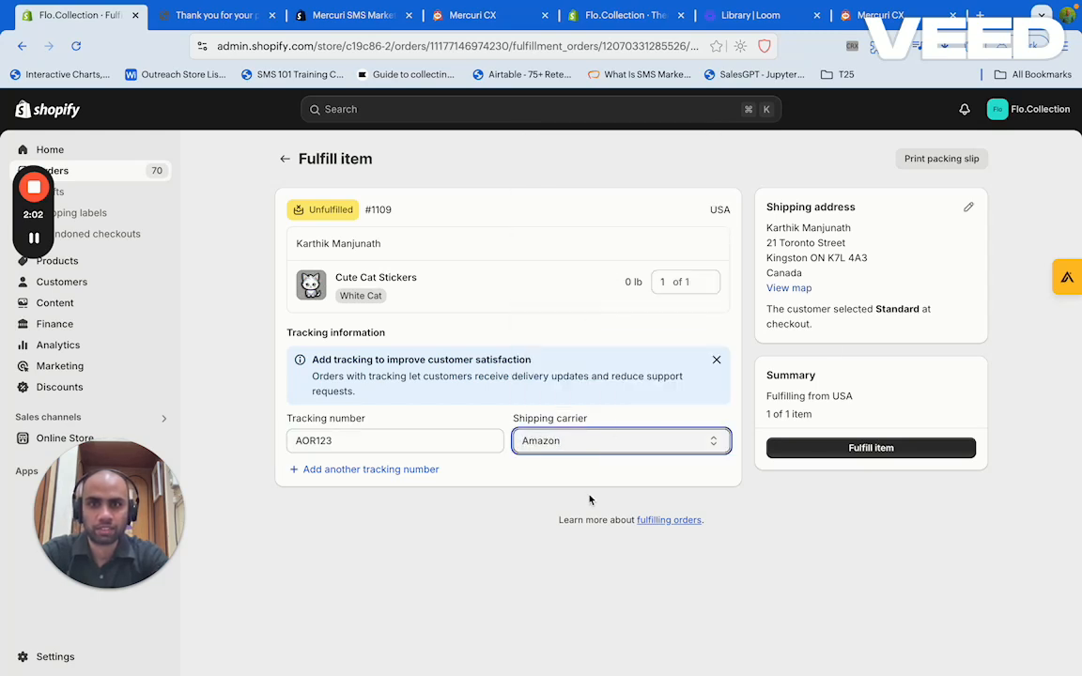
click(825, 449)
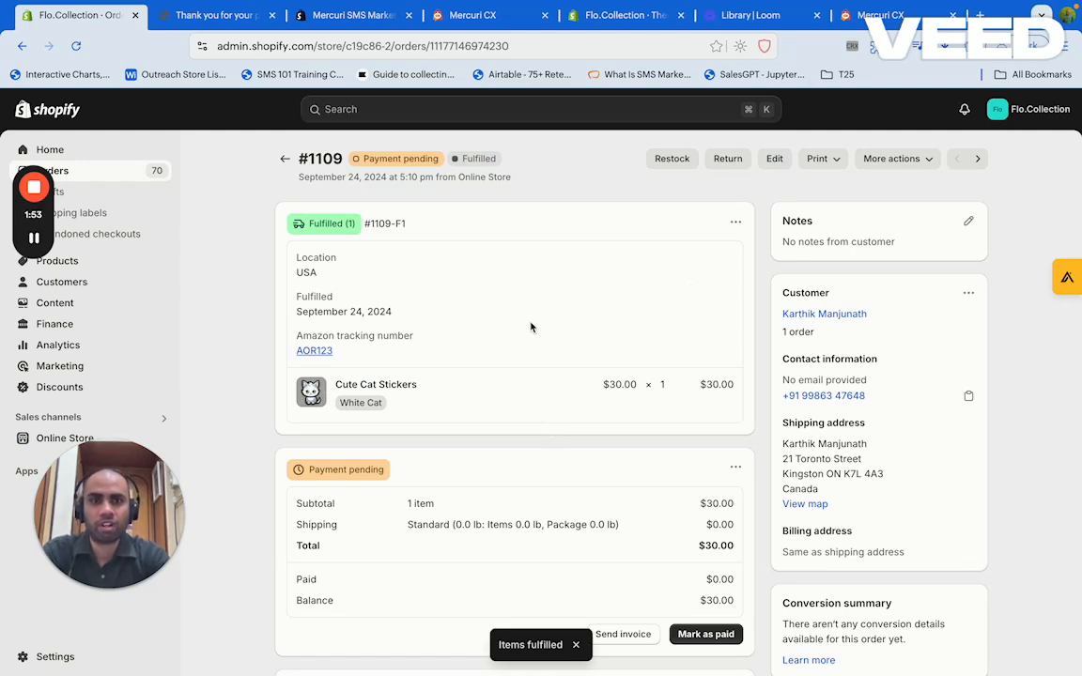
key(ctrl+Left)
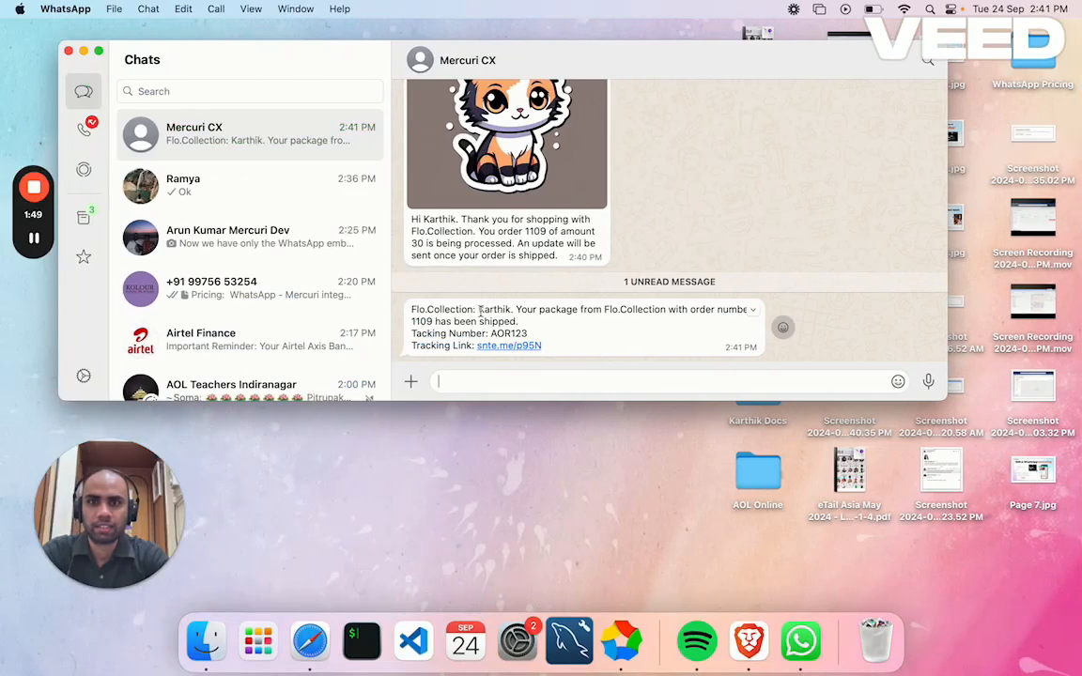
Read the Mercuri CX shipping message showing tracking number AOR123 and its tracking link
drag(481, 311, 538, 333)
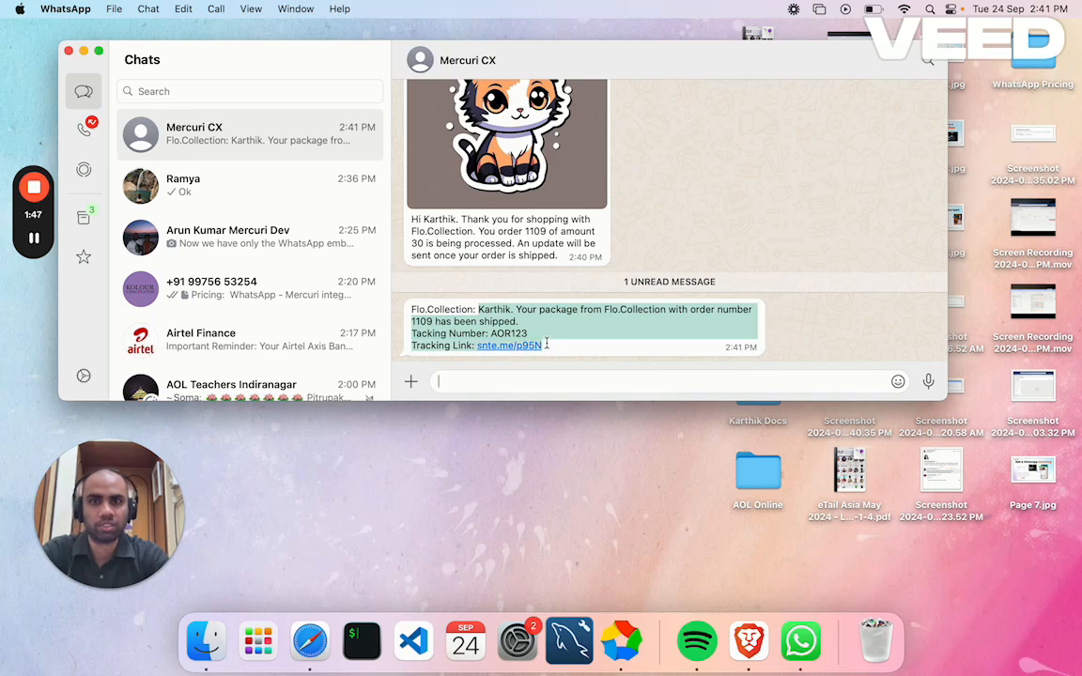
click(546, 345)
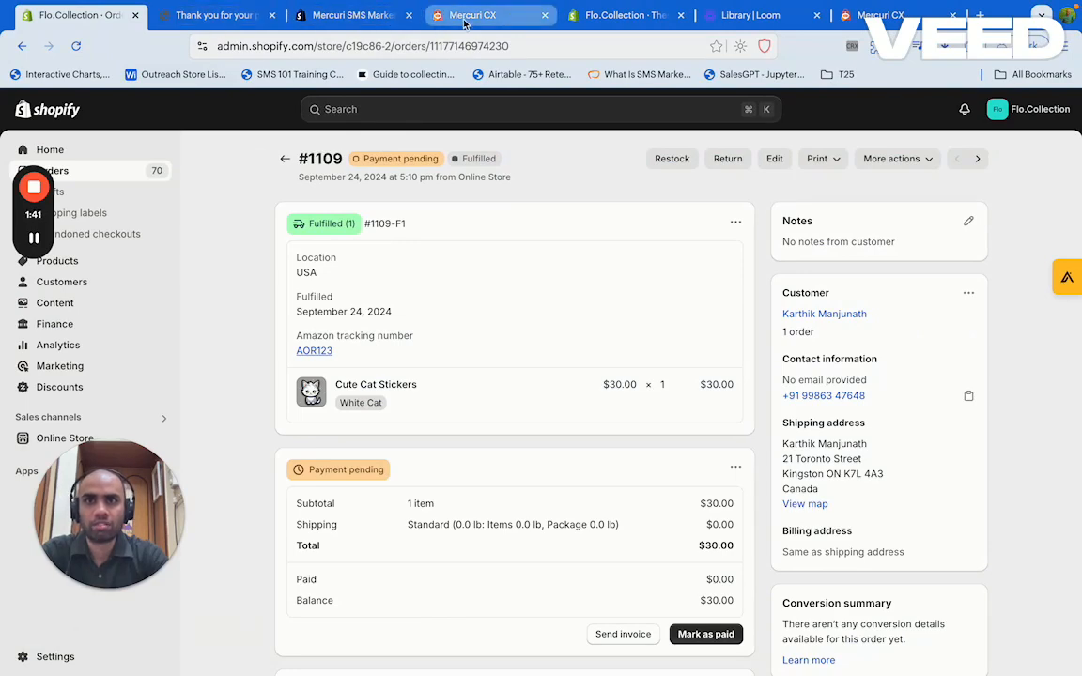
Switch to the Mercuri CX tab showing its Marketing Campaigns page
click(423, 21)
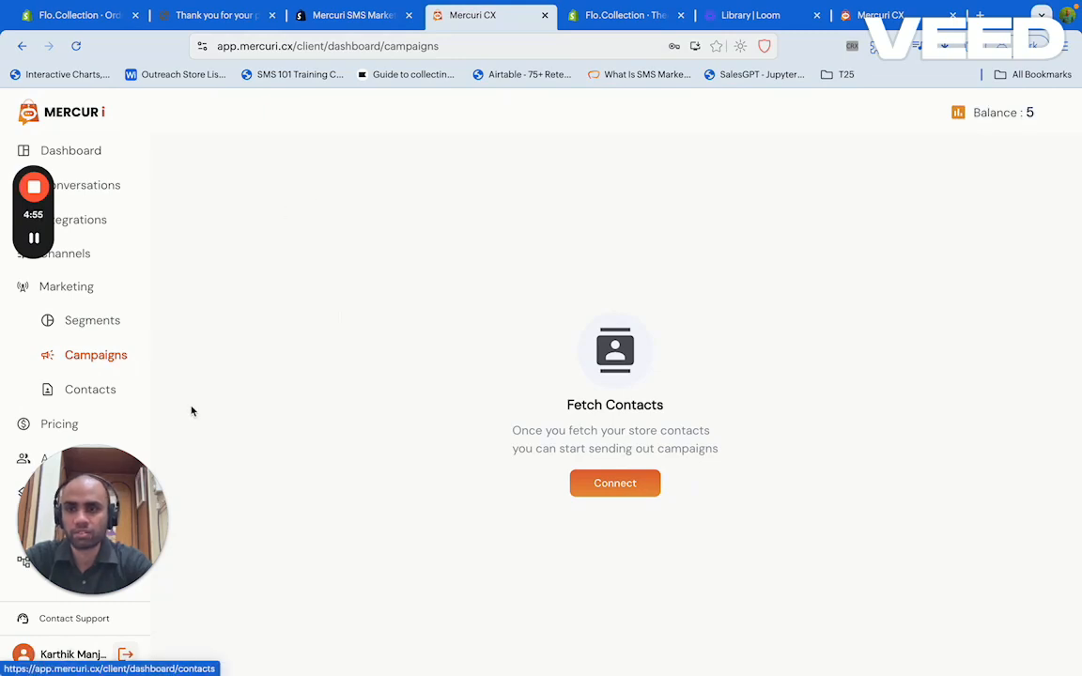
Check the single unsubscribed store contact, then go to the WhatsApp channel's two approved templates
click(624, 486)
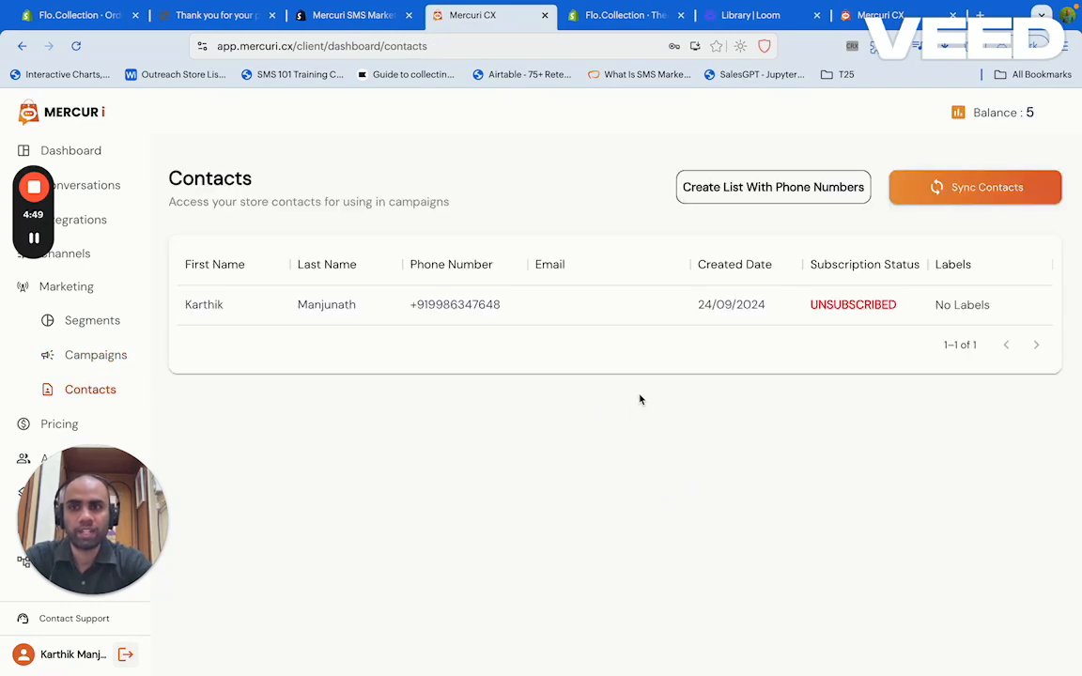
double_click(436, 308)
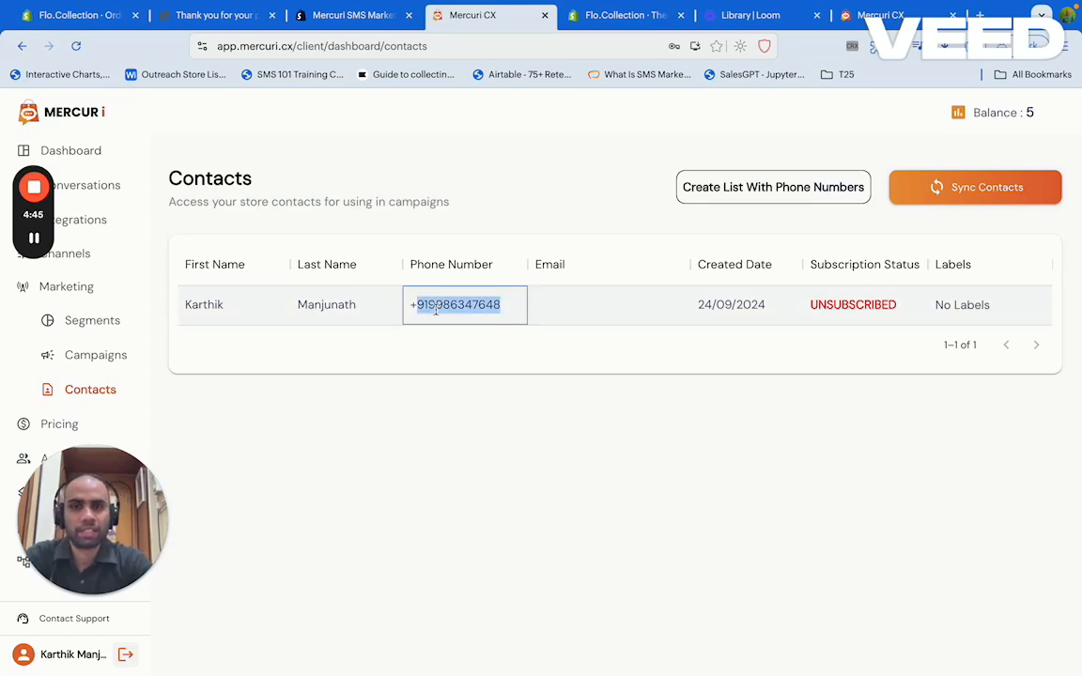
click(437, 469)
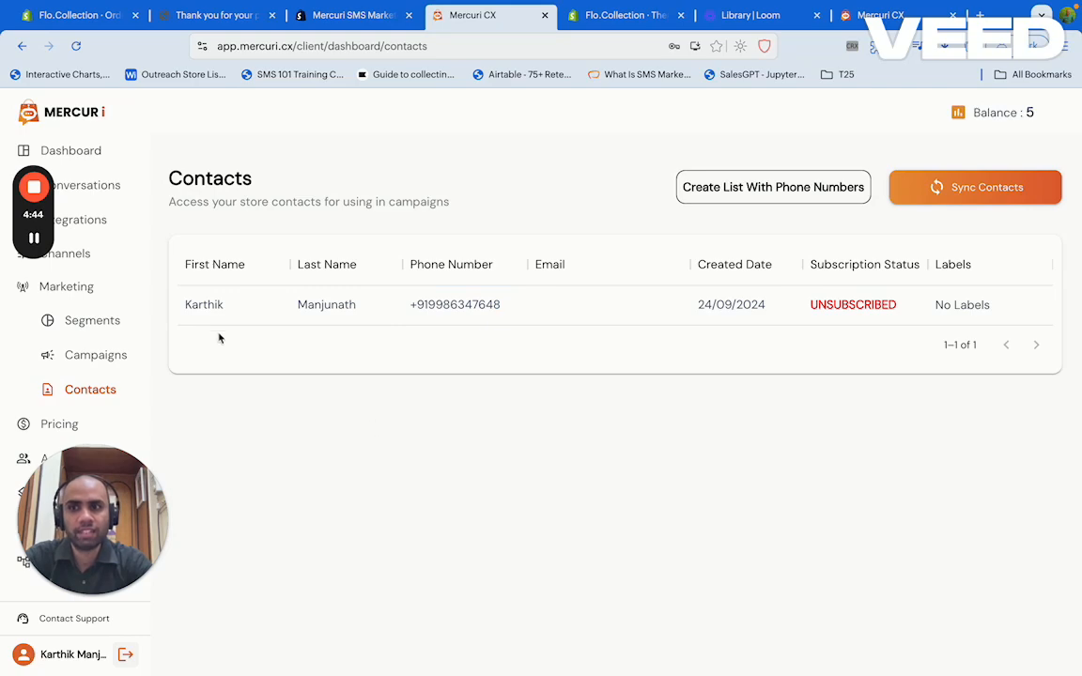
click(83, 256)
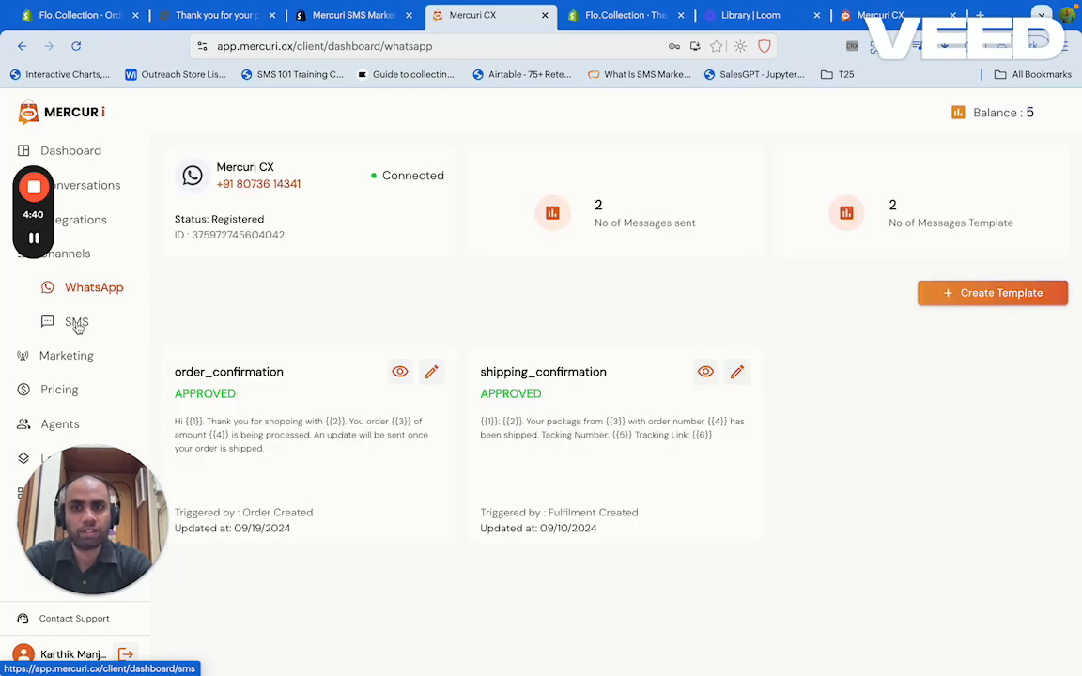
Start a new WhatsApp template named 'flosale'
click(993, 294)
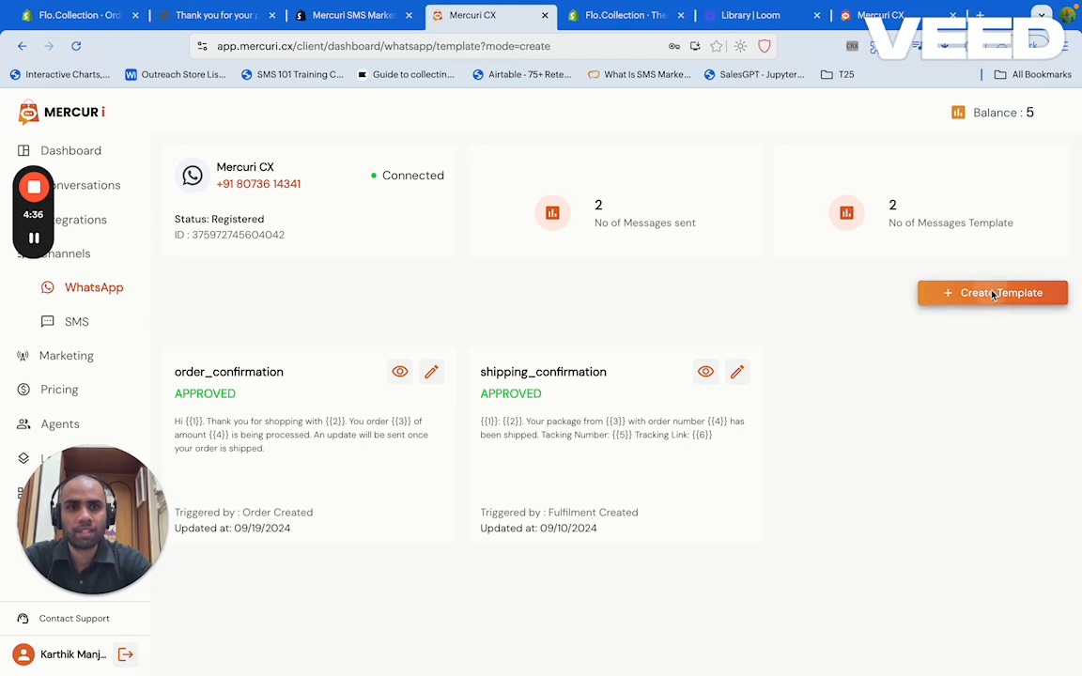
click(294, 229)
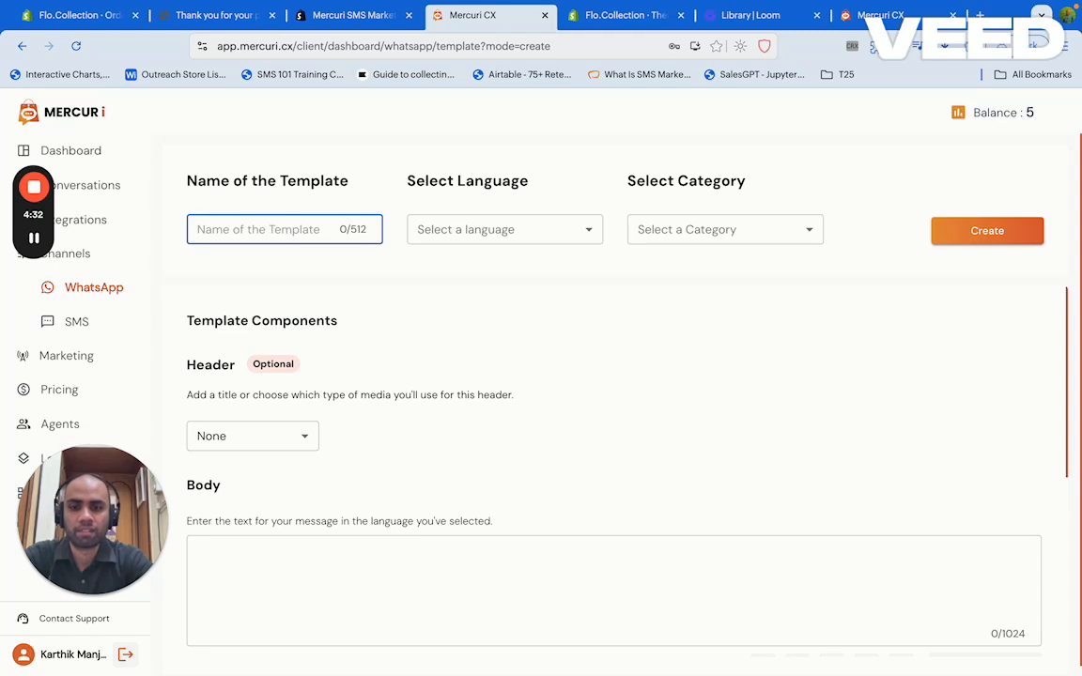
text(flosale)
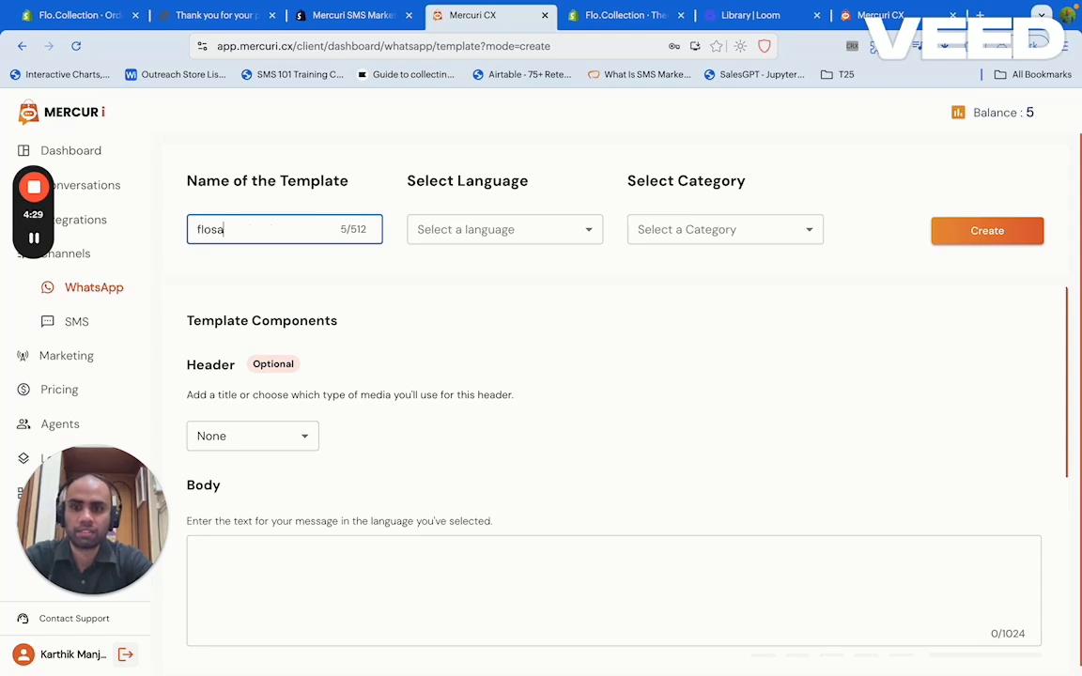
Set the flosale template's language to English and its category to MARKETING
click(447, 231)
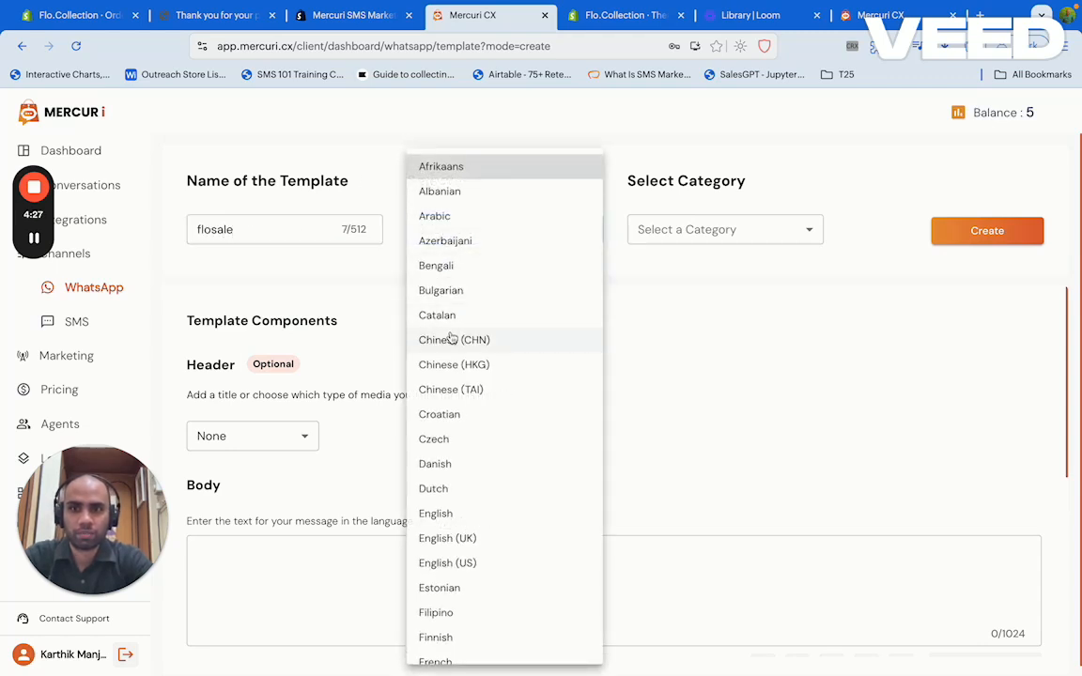
scroll(453, 417, down, 1)
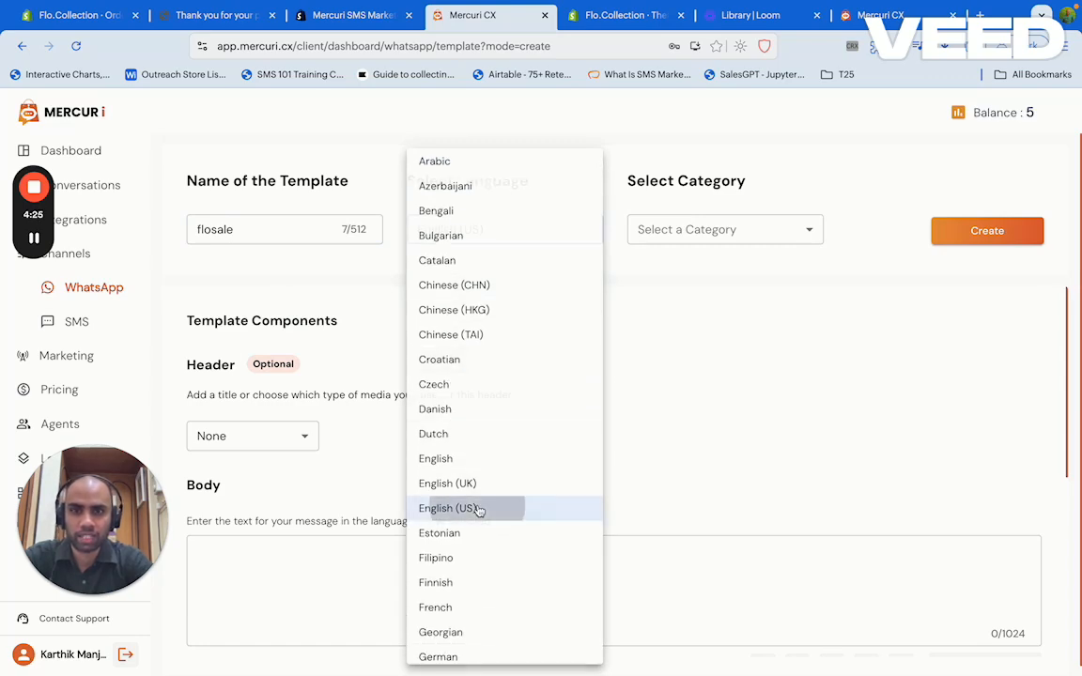
click(474, 509)
click(756, 229)
click(554, 233)
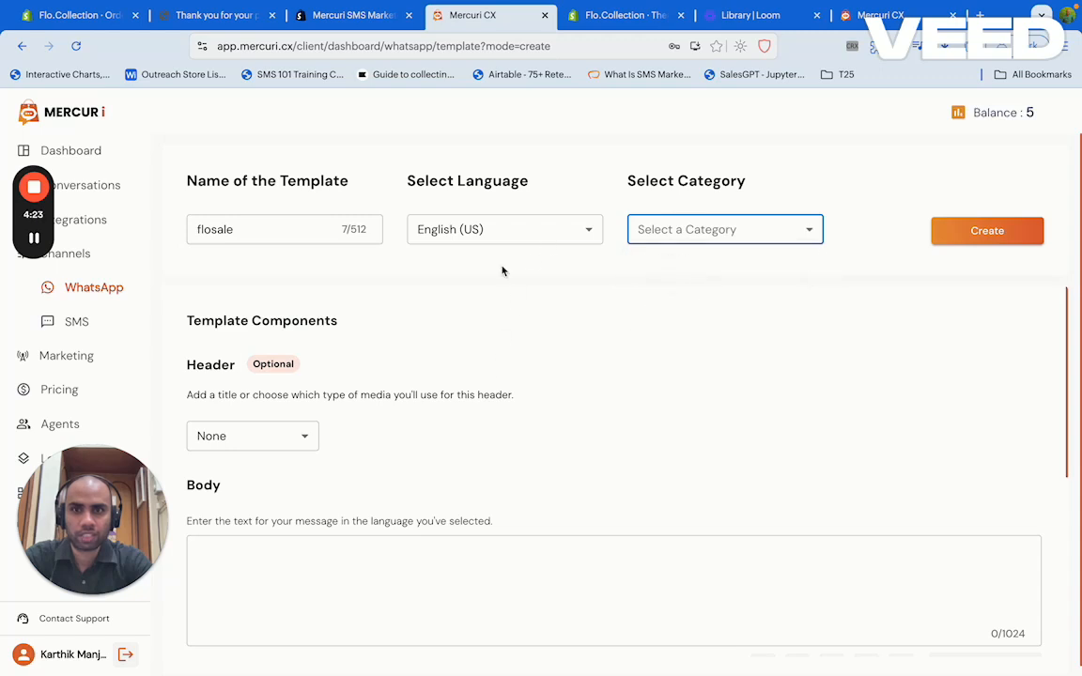
click(473, 227)
click(435, 514)
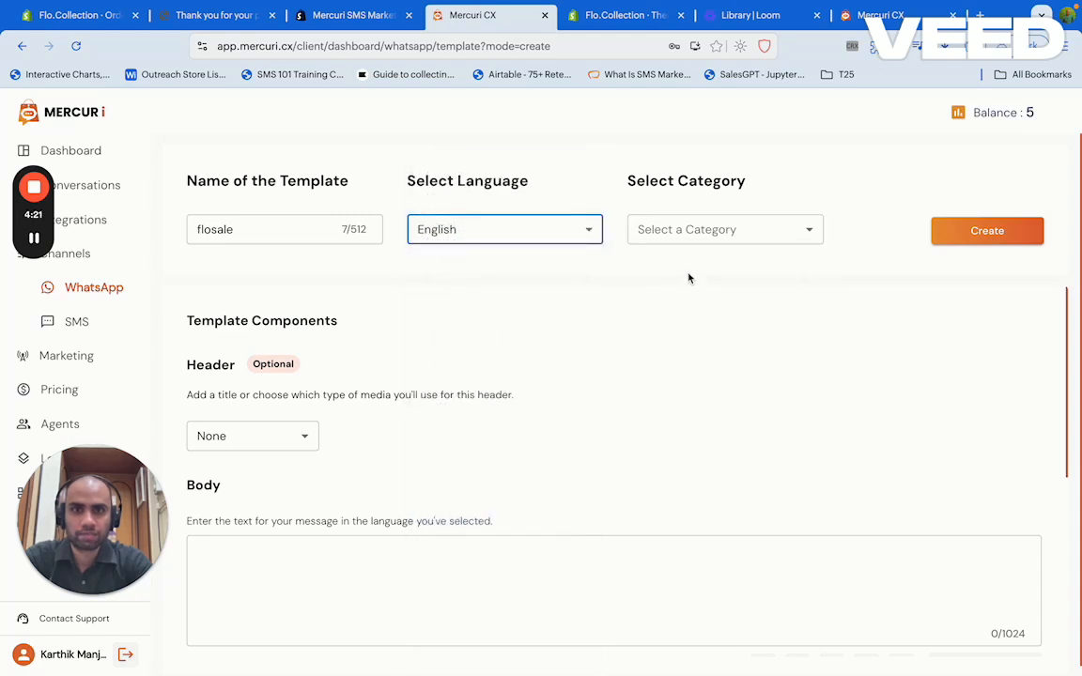
click(648, 229)
click(667, 266)
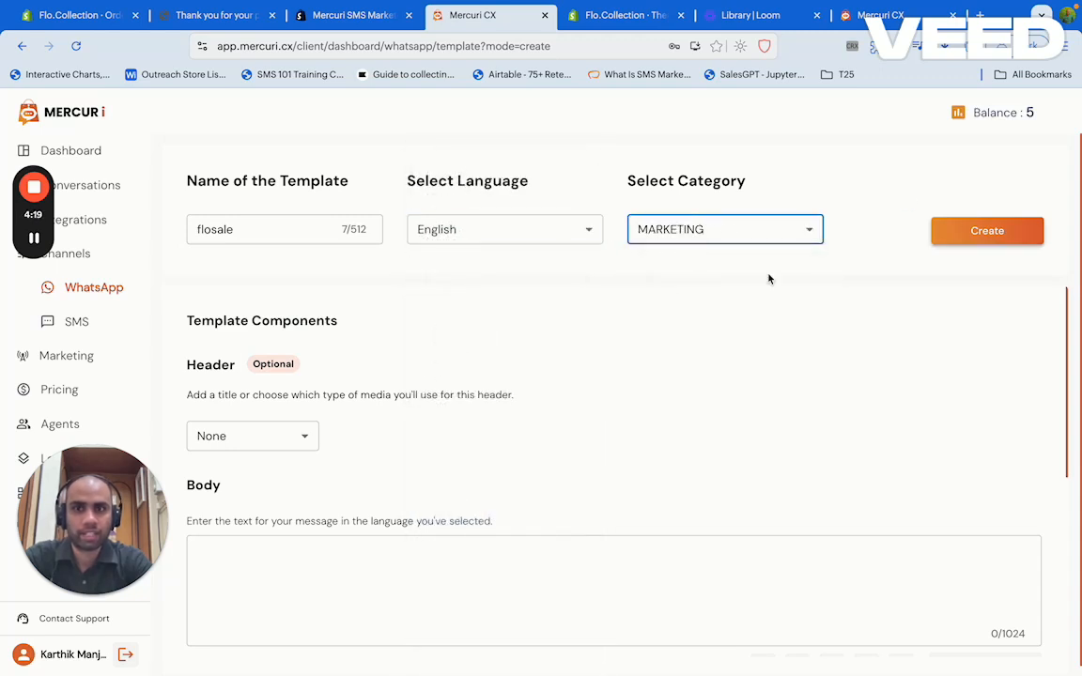
scroll(324, 449, down, 2)
Enter body "Flo Sale. 20% off on new stickers. Use coupon code 'FLO20'" and create the template
click(316, 426)
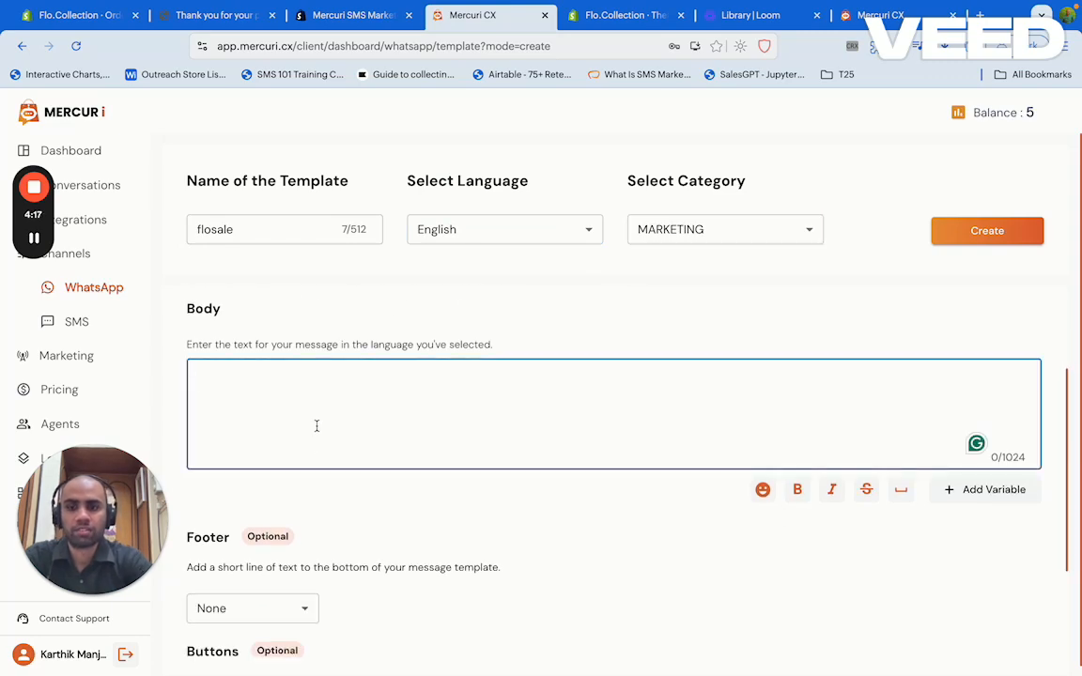
text(Flo)
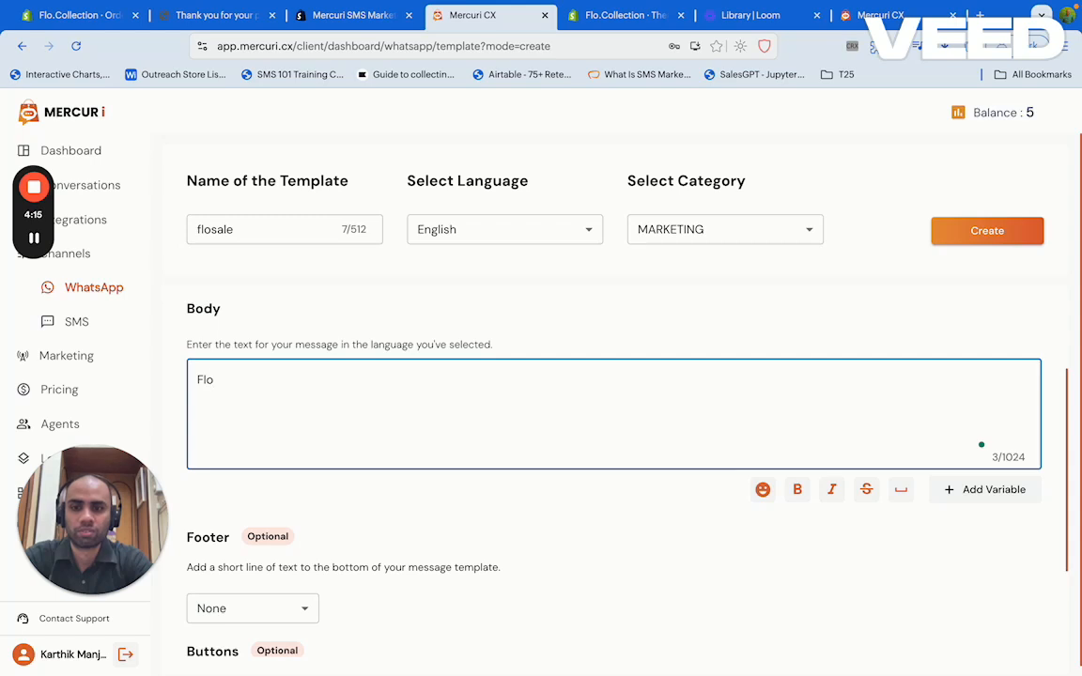
text(sale)
key(BackSpace)
key(BackSpace)
key(BackSpace)
key(BackSpace)
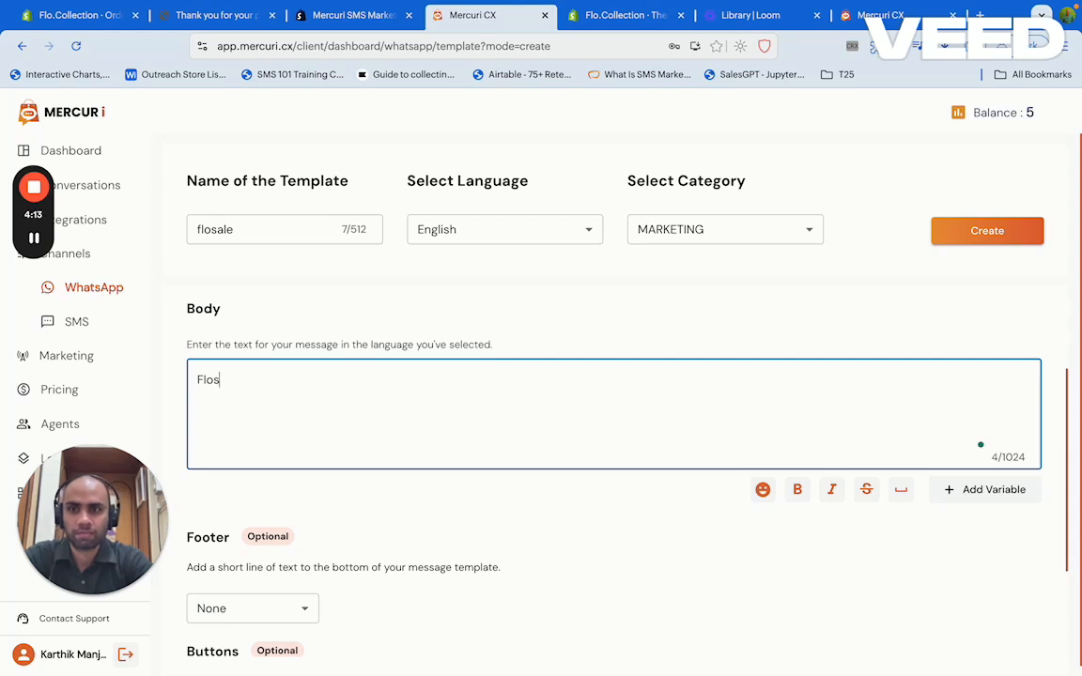
text(Slae)
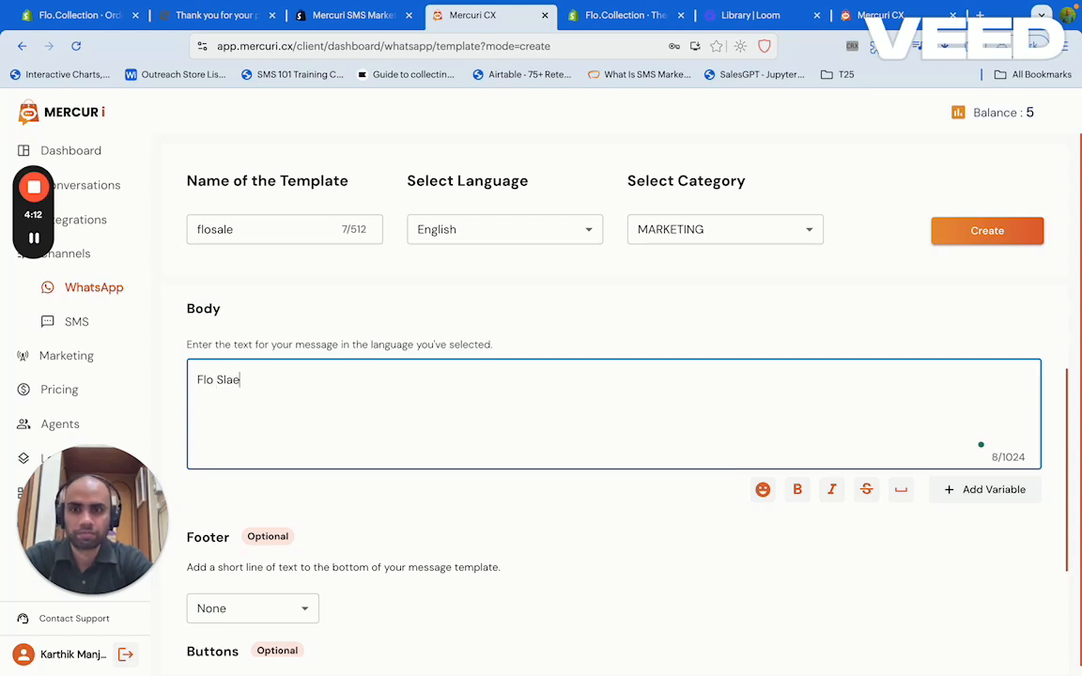
key(BackSpace)
key(BackSpace)
key(BackSpace)
text(ale. 20)
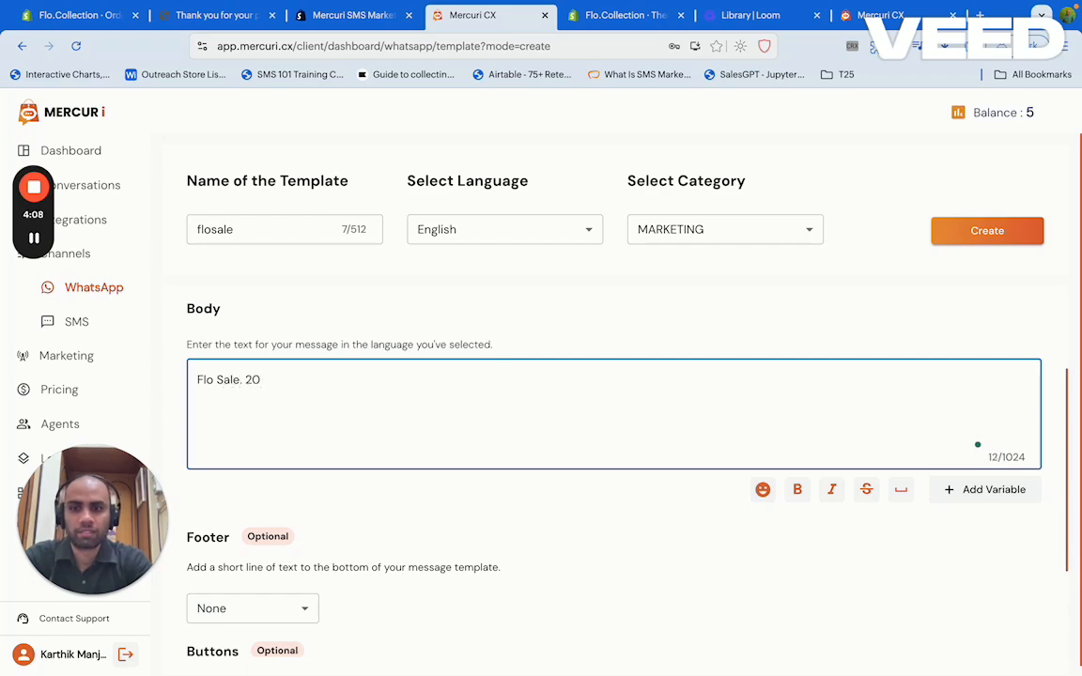
text(% off)
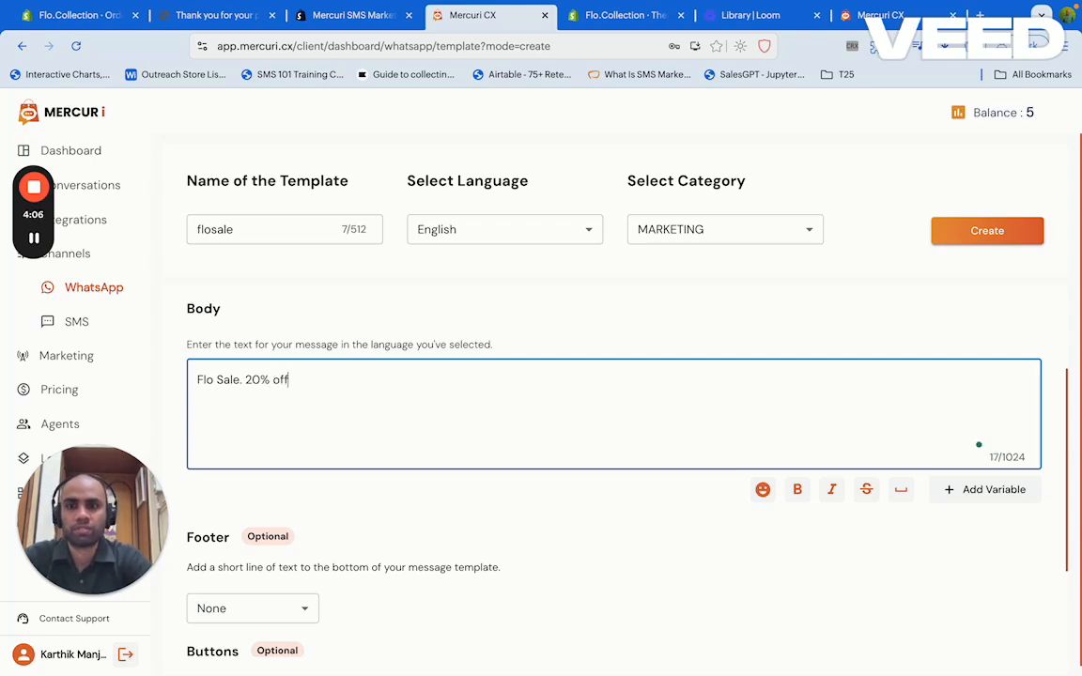
text( on n)
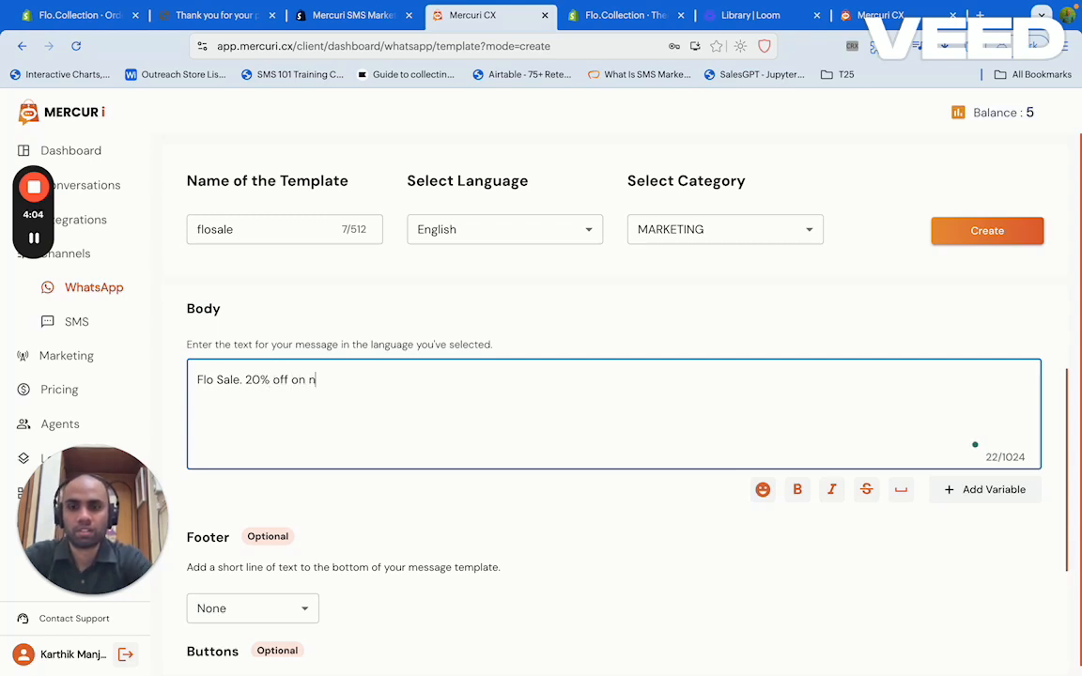
text(ew stick)
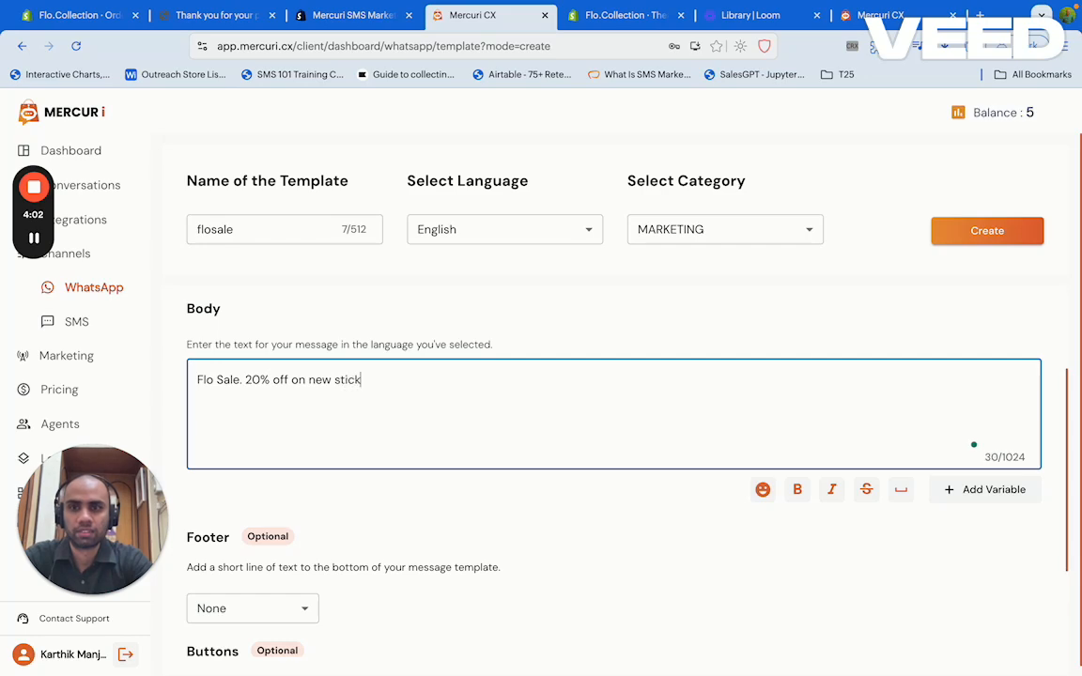
text(ers)
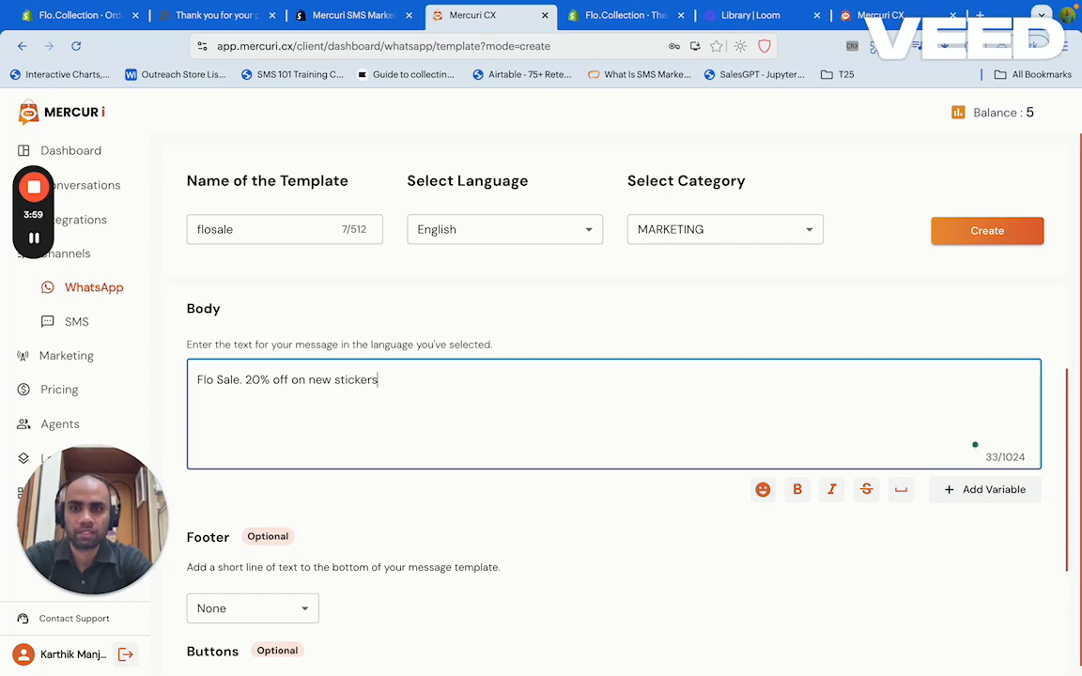
text(. Us)
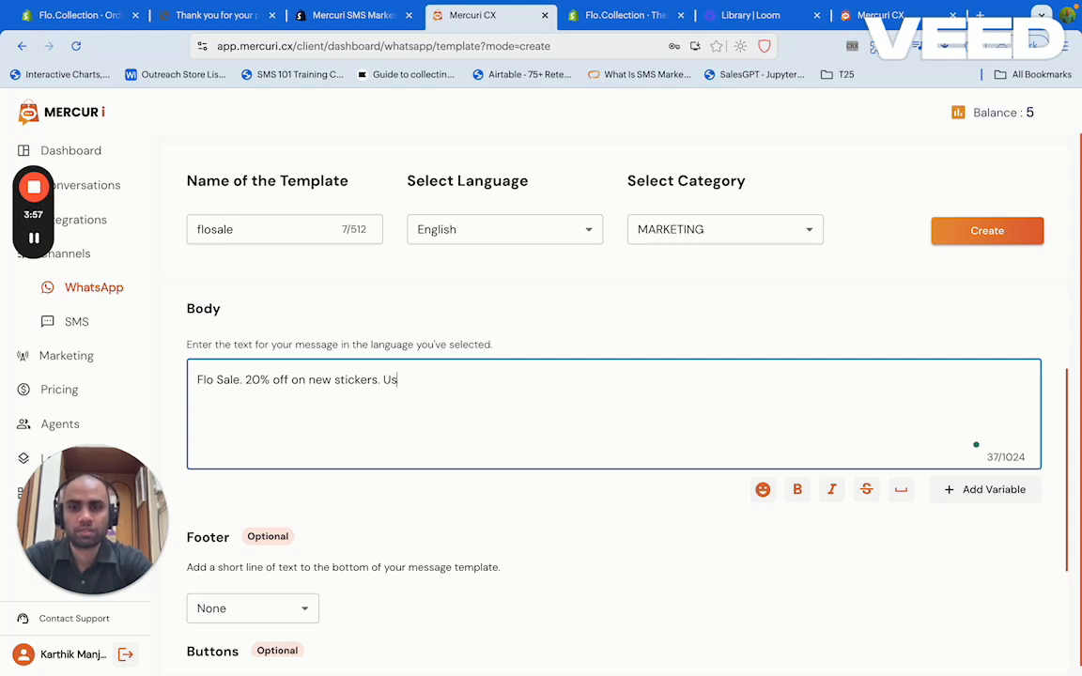
text(e coup)
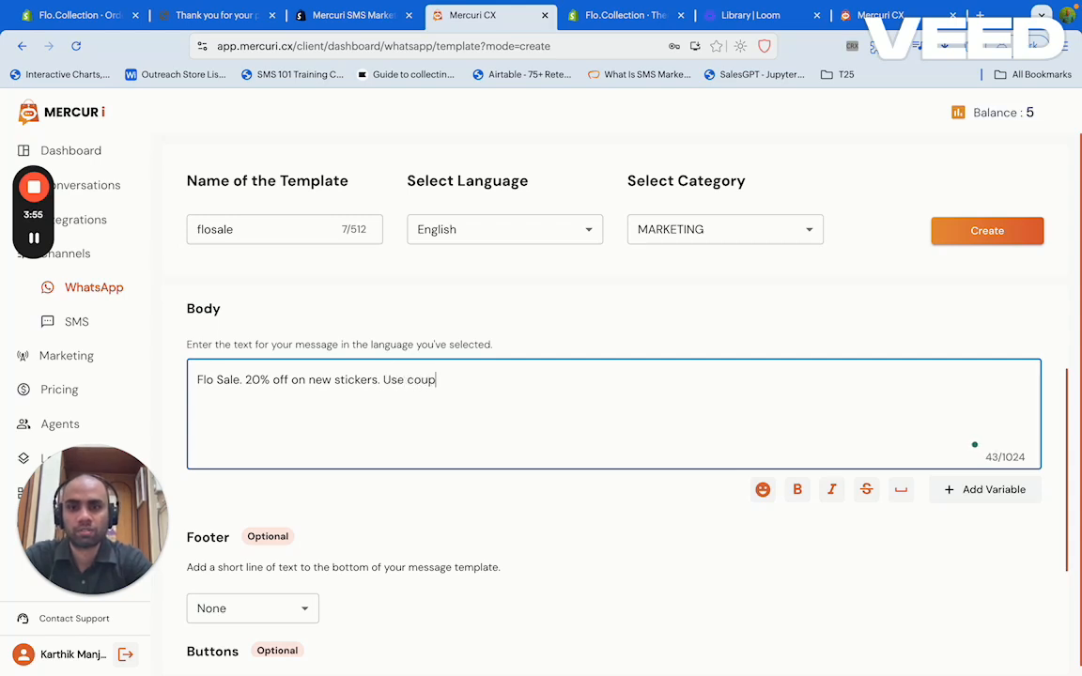
text(on code )
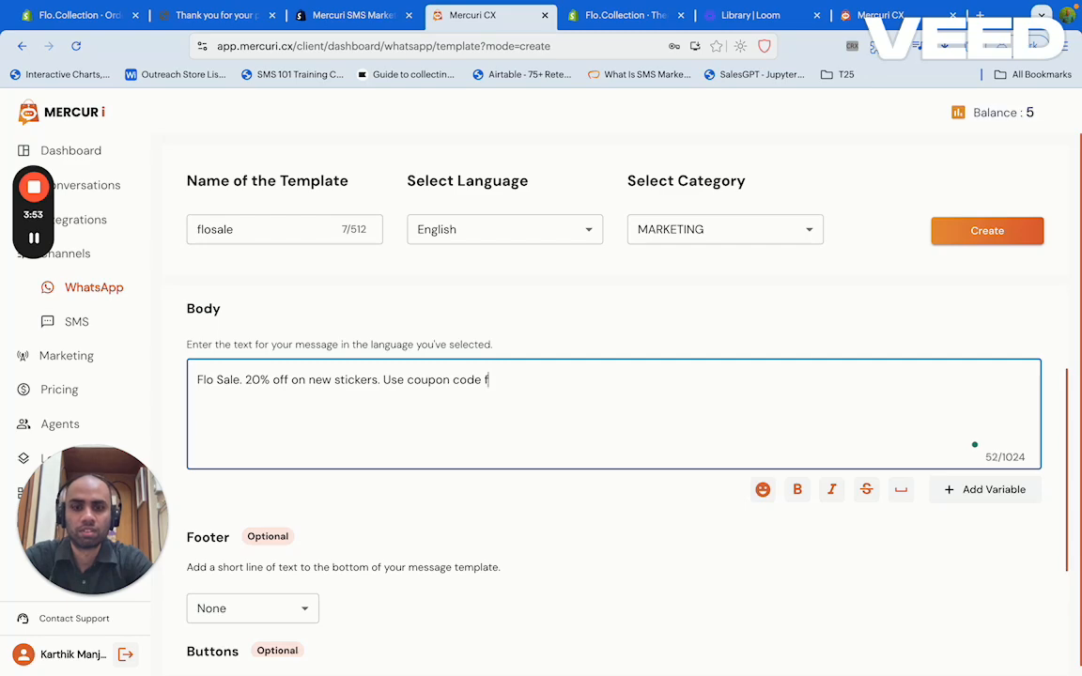
text(flow)
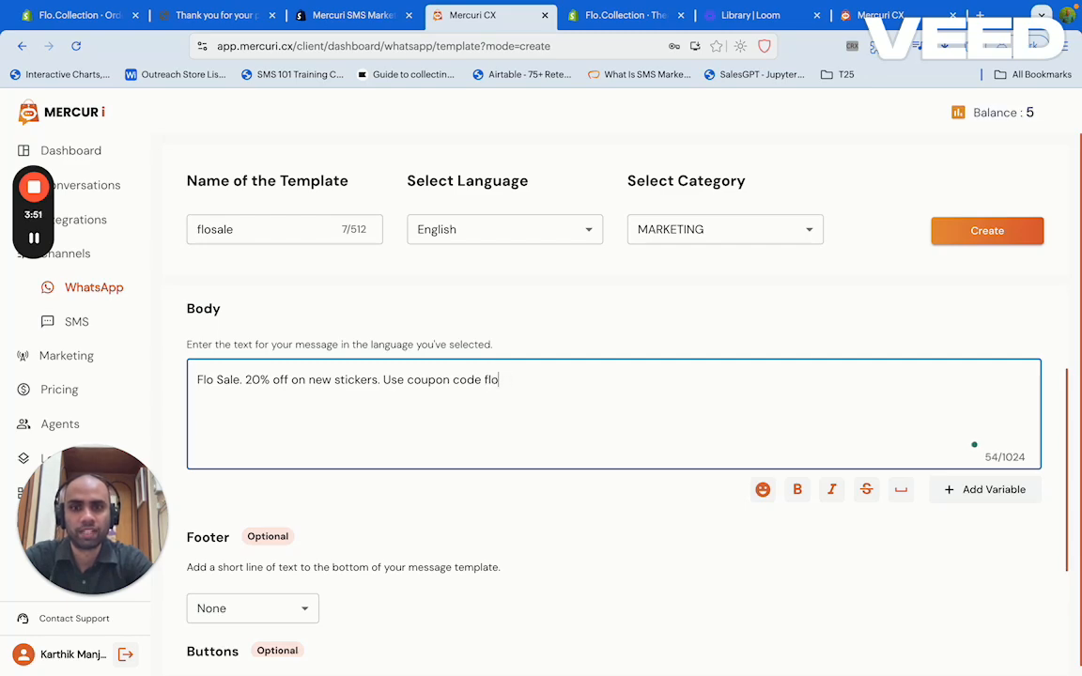
key(BackSpace)
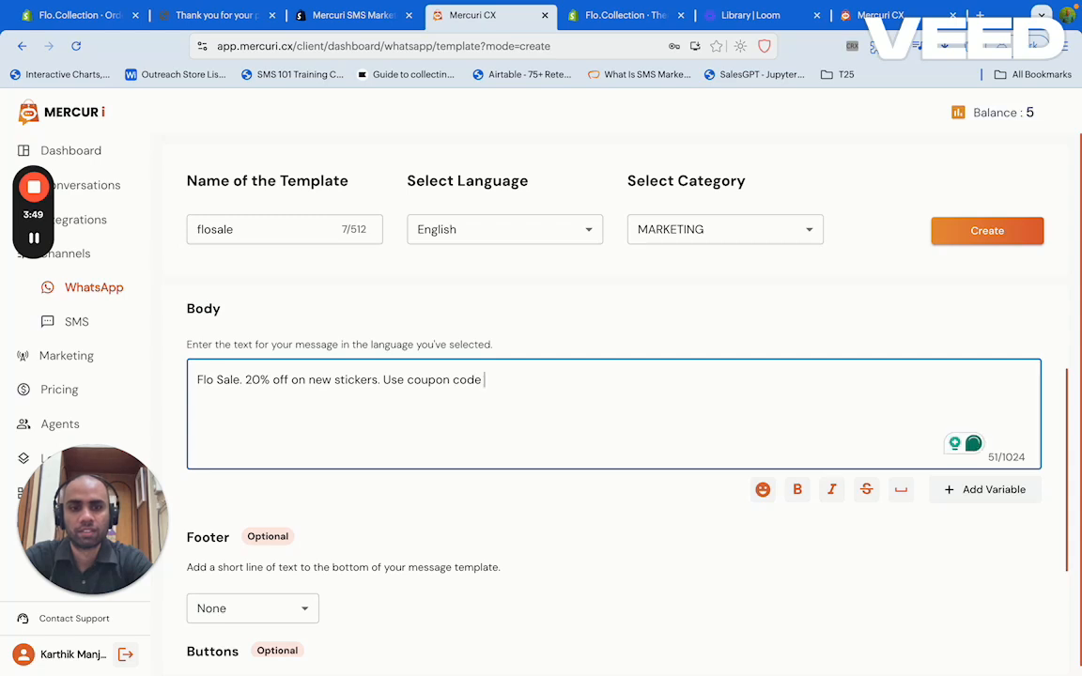
text('FLO)
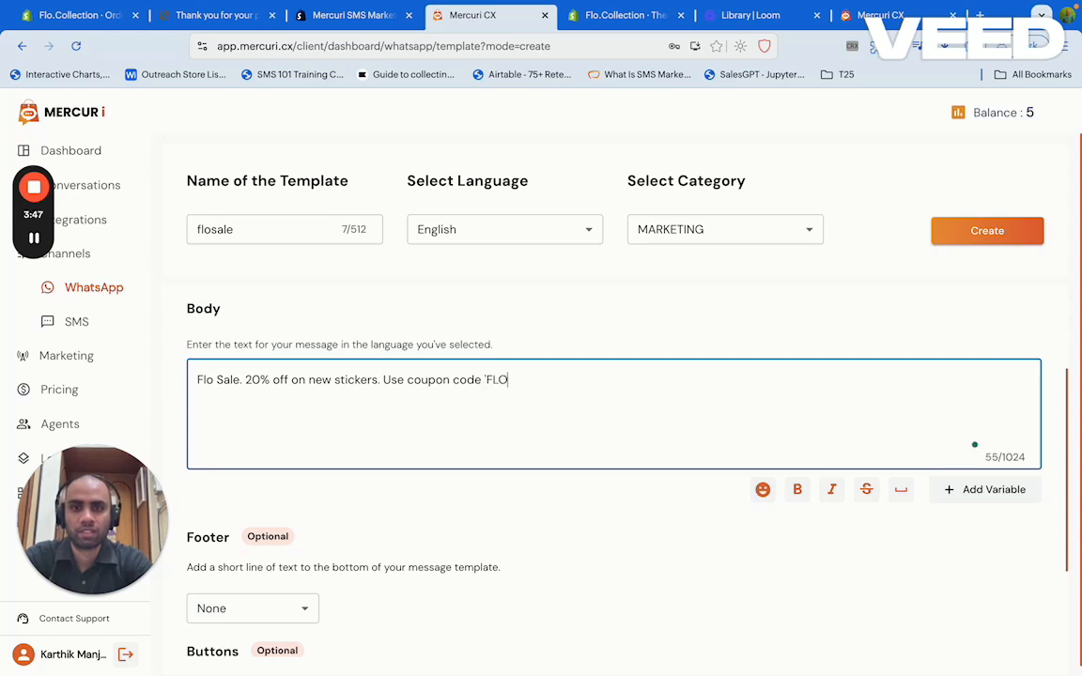
text(20')
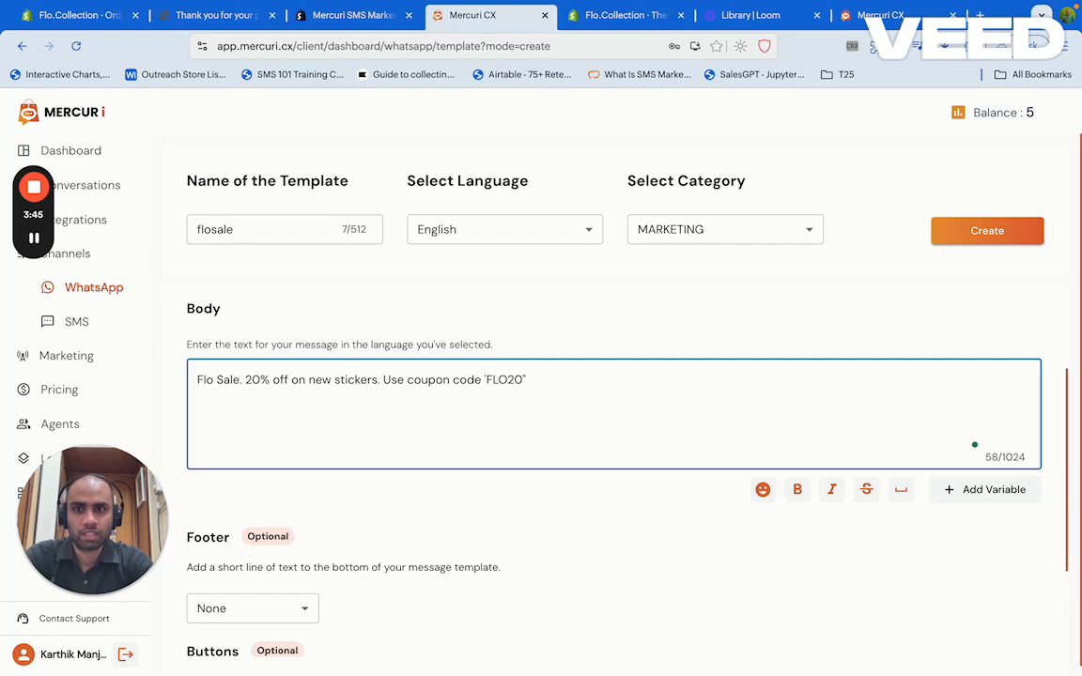
scroll(562, 573, down, 1)
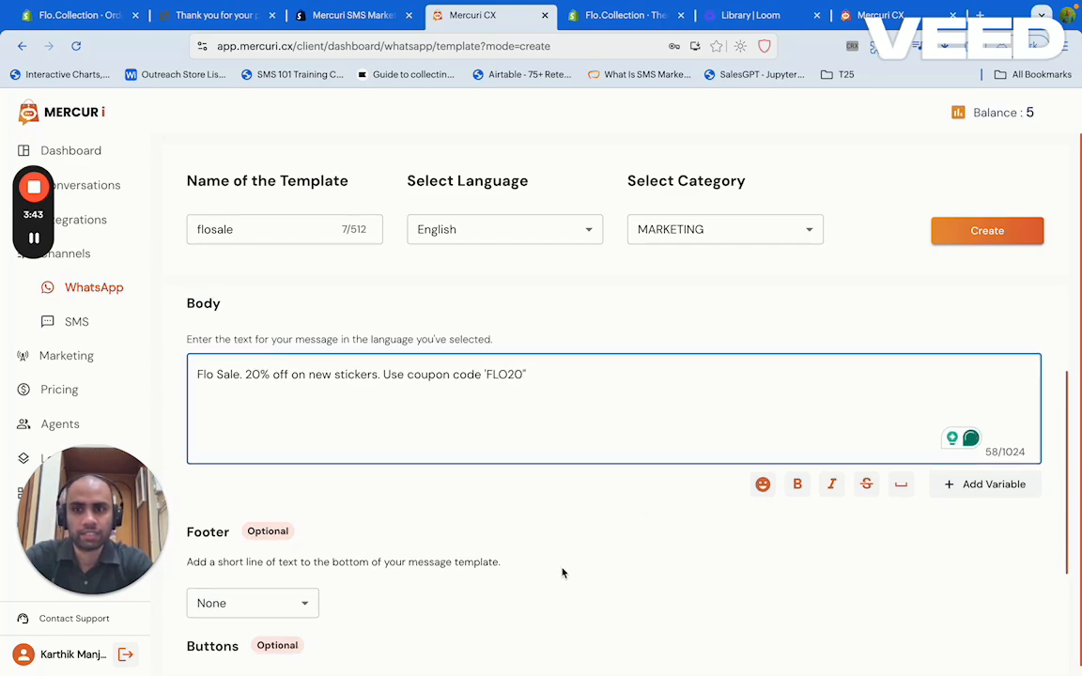
click(977, 233)
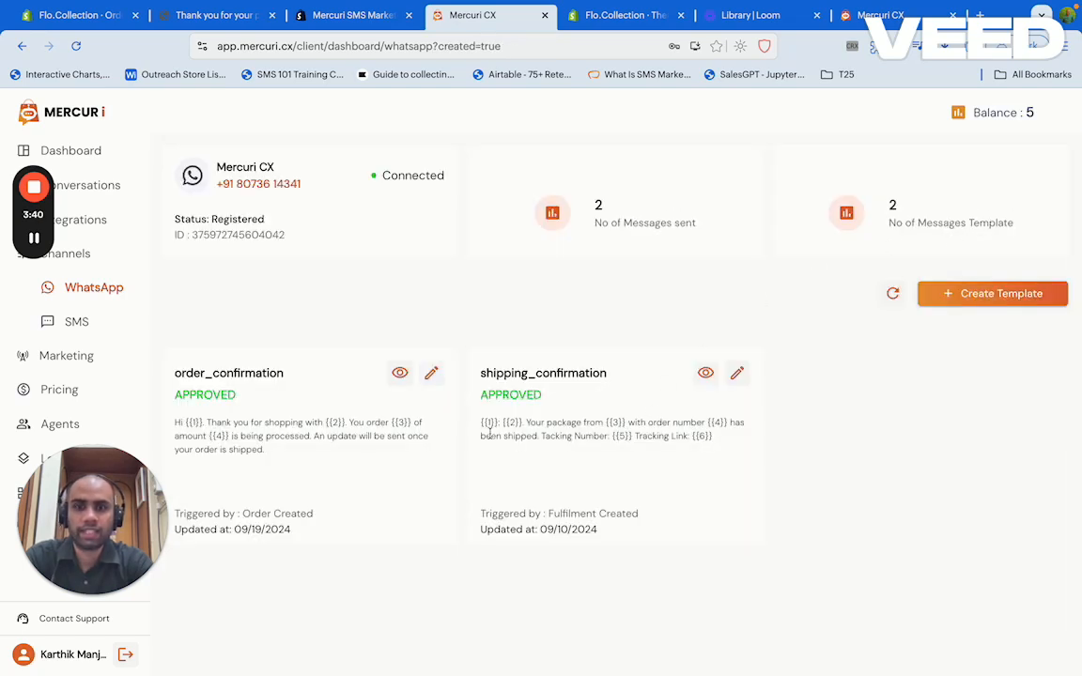
Reload the templates so flosale appears, and highlight its PENDING status
click(893, 295)
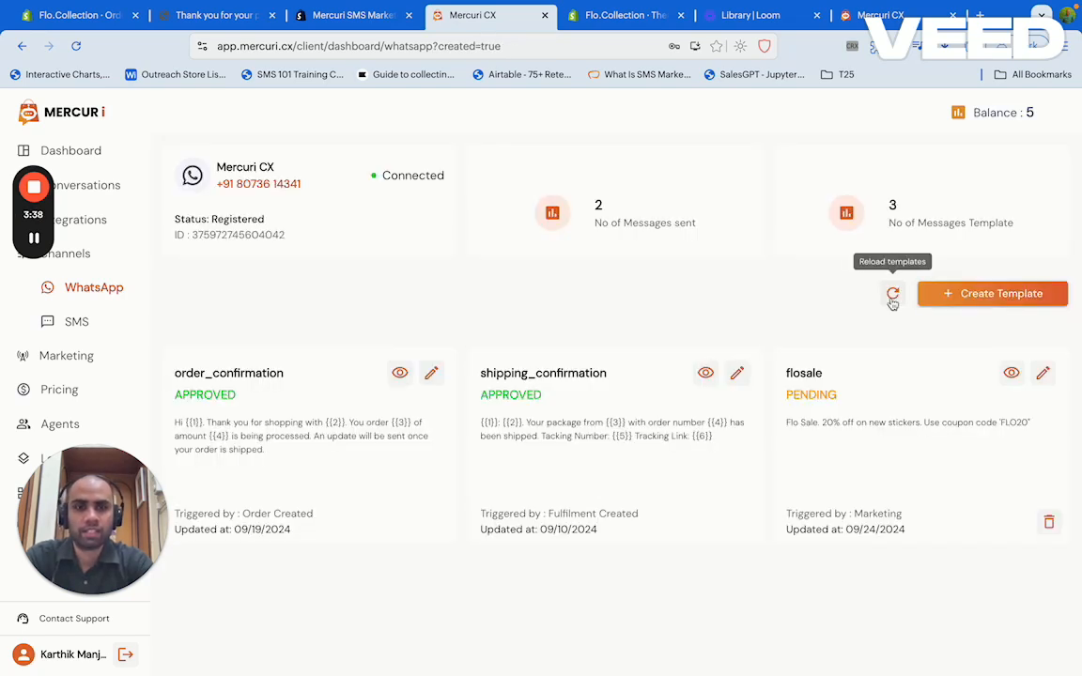
double_click(810, 397)
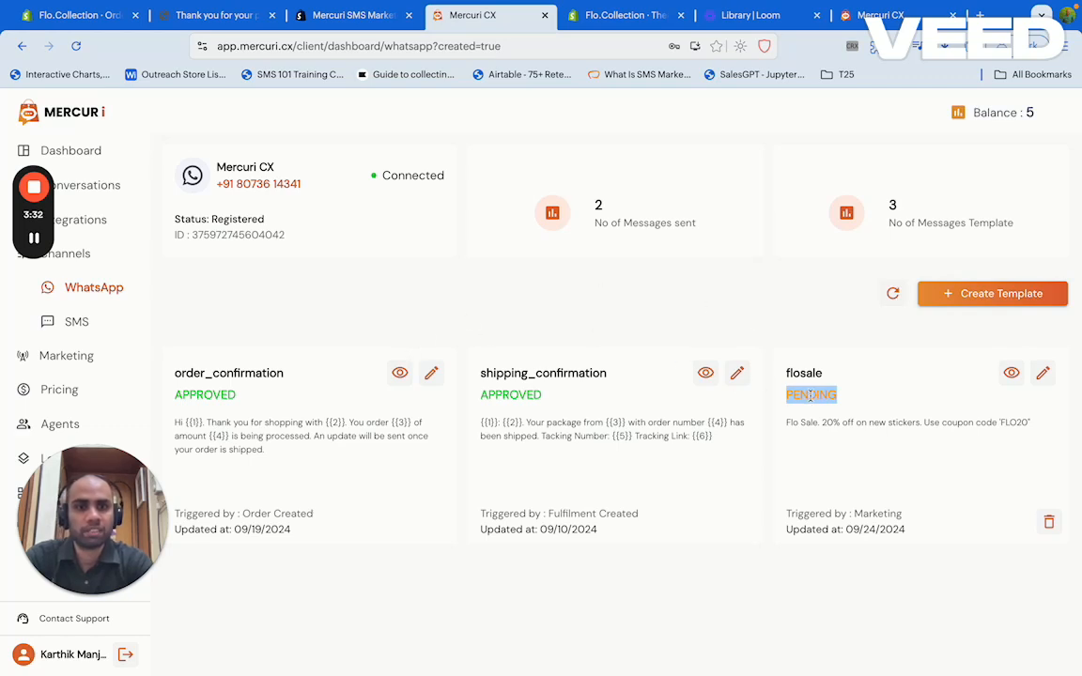
click(810, 395)
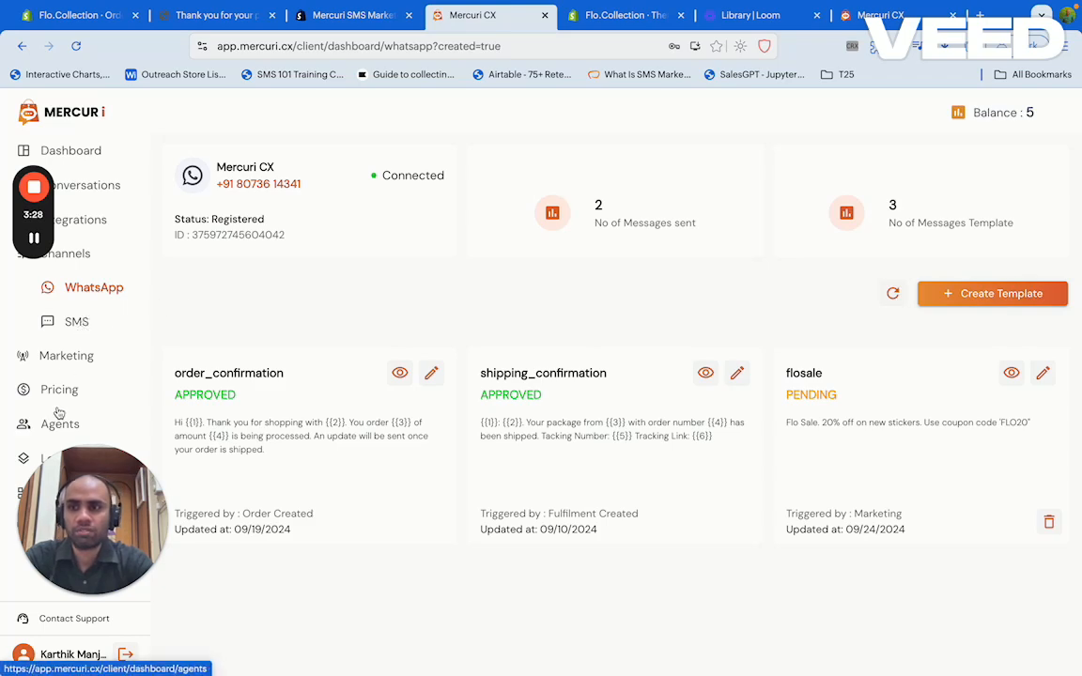
Go to Marketing > Campaigns and connect to list the synced store contacts
click(56, 357)
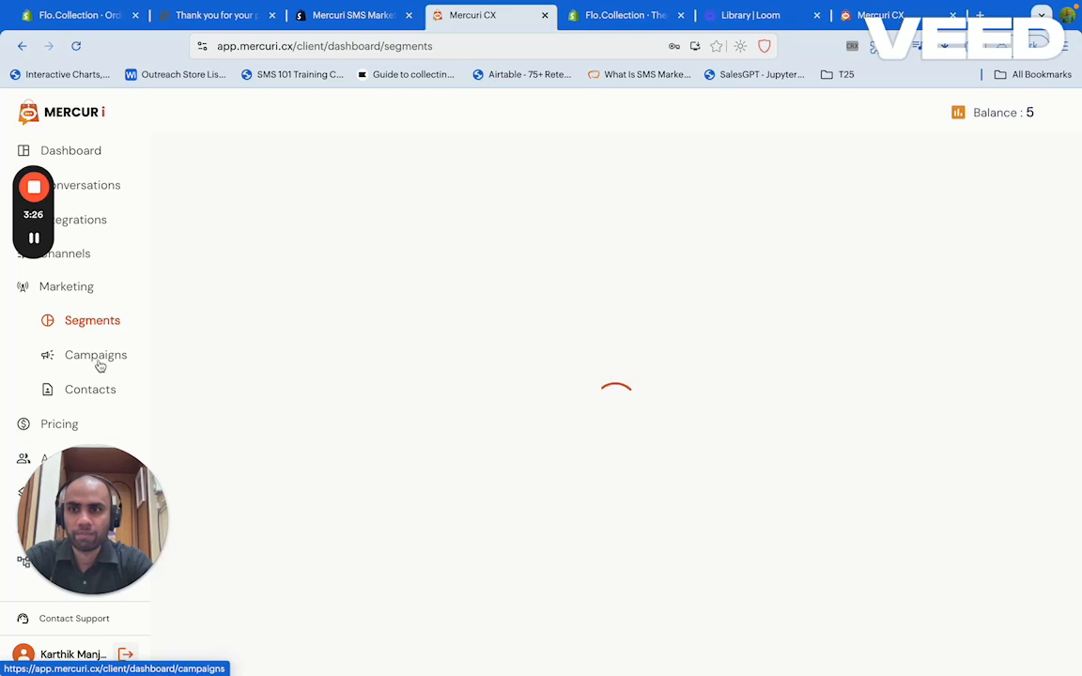
click(98, 362)
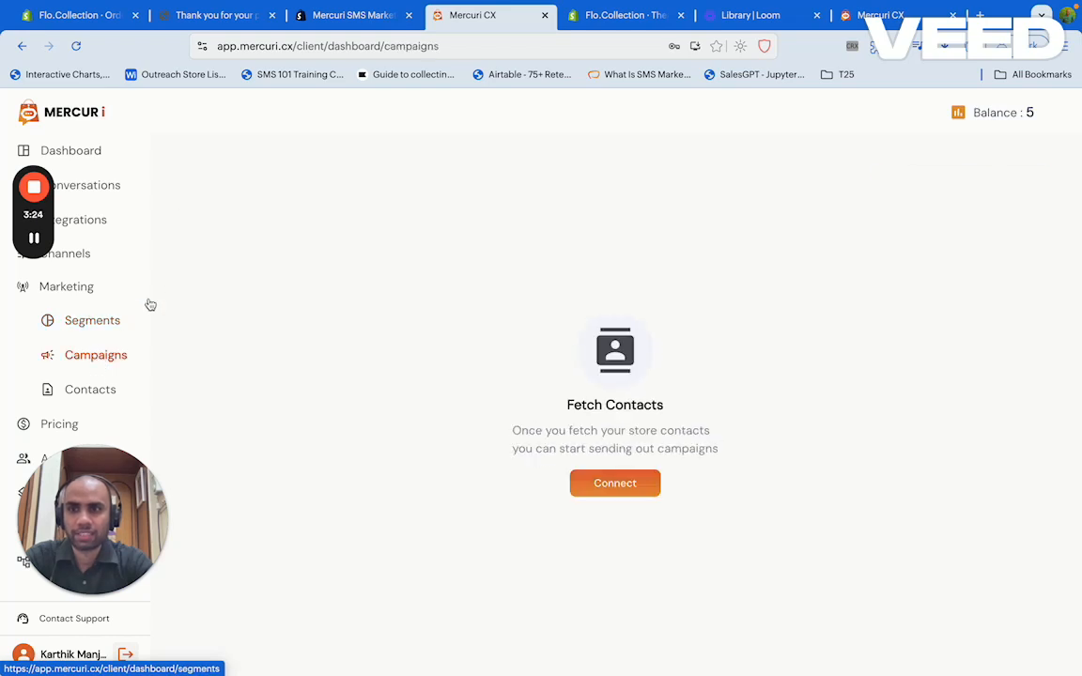
click(586, 484)
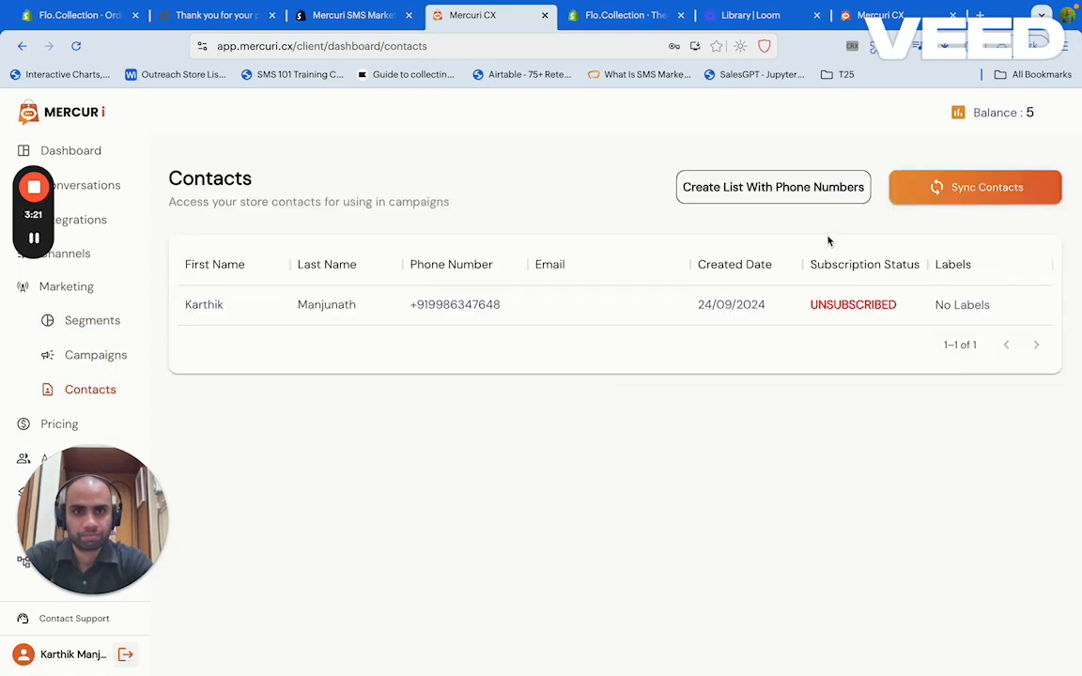